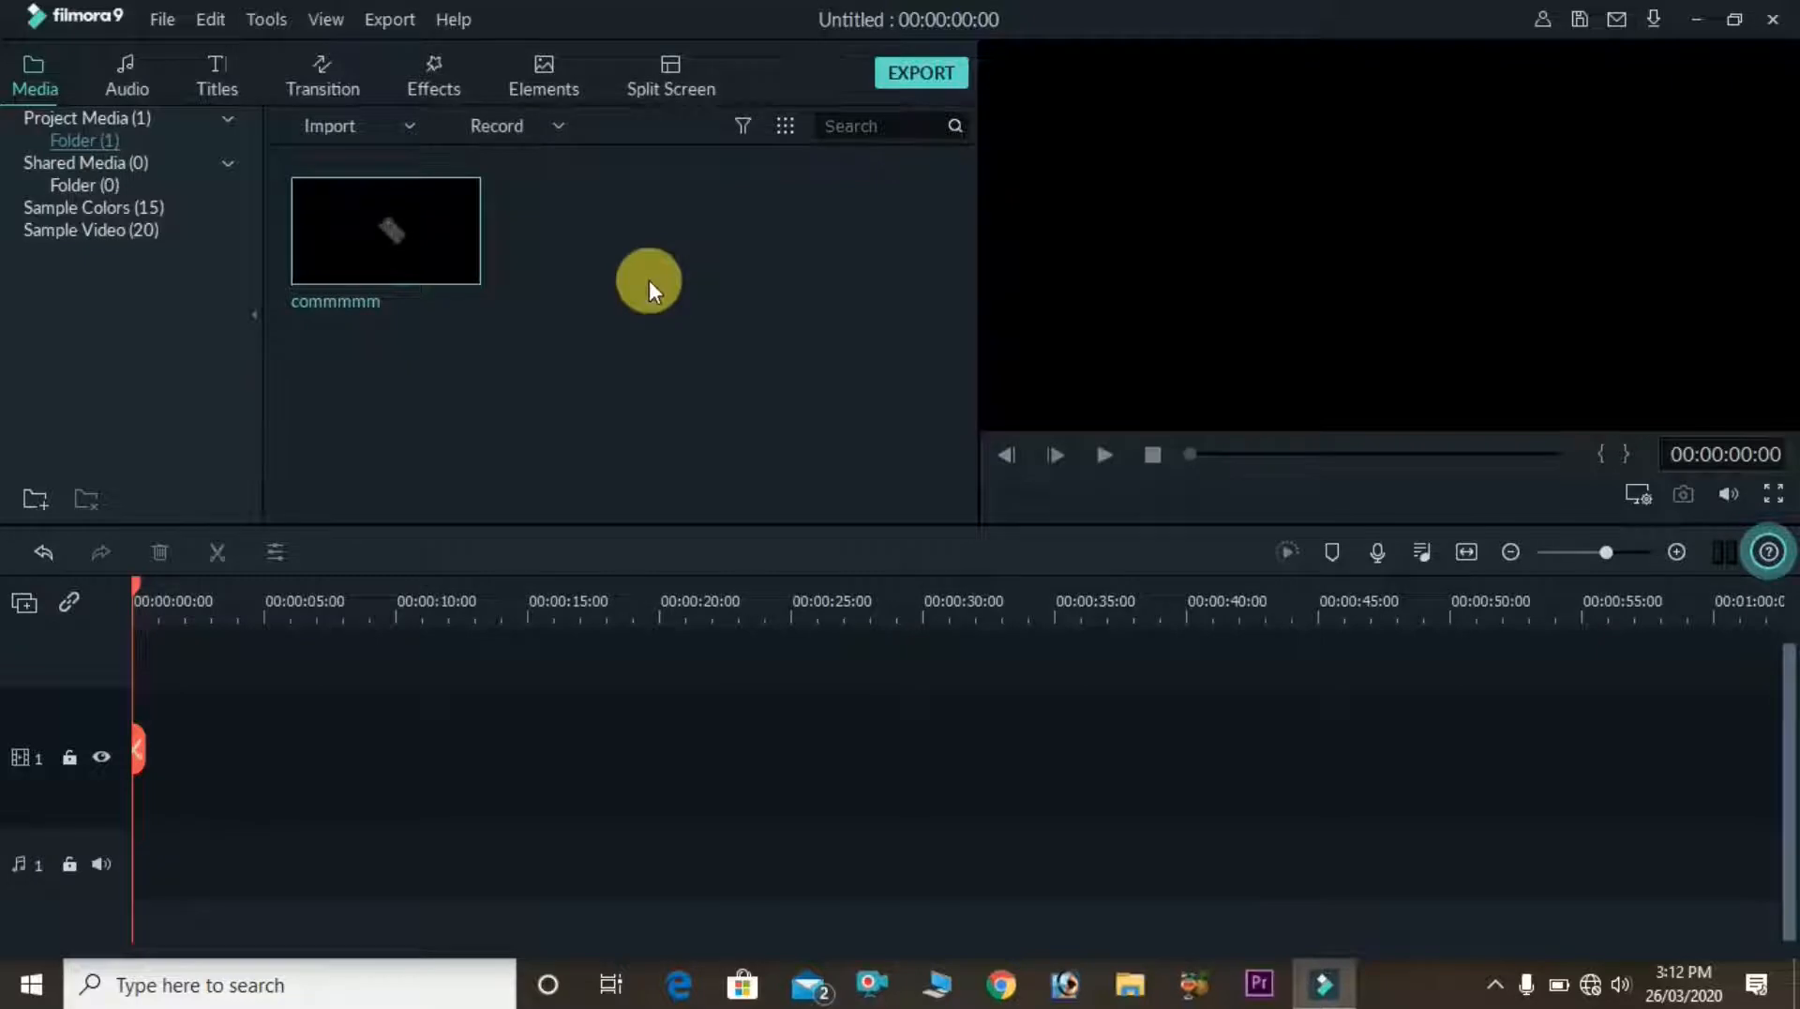
# Step: Import the Jarico_-_Island music file from the For Baground folder into the project media
pyautogui.click(163, 20)
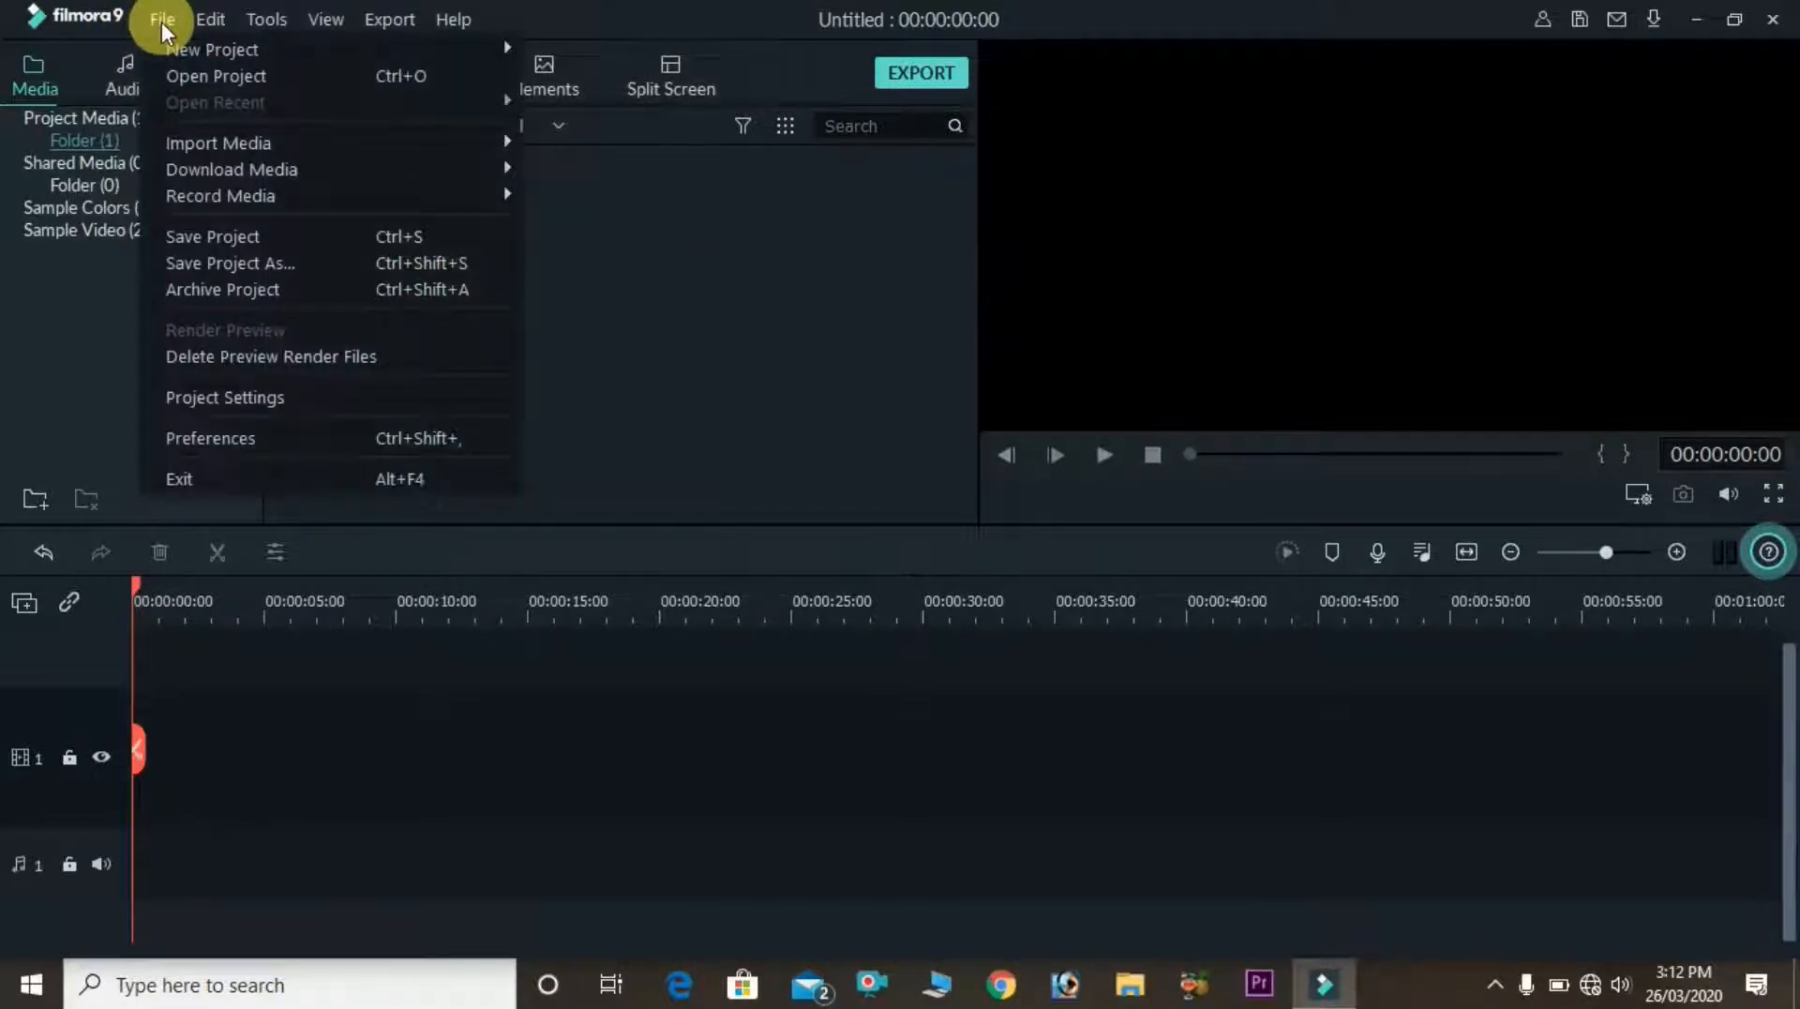
pyautogui.moveTo(207, 143)
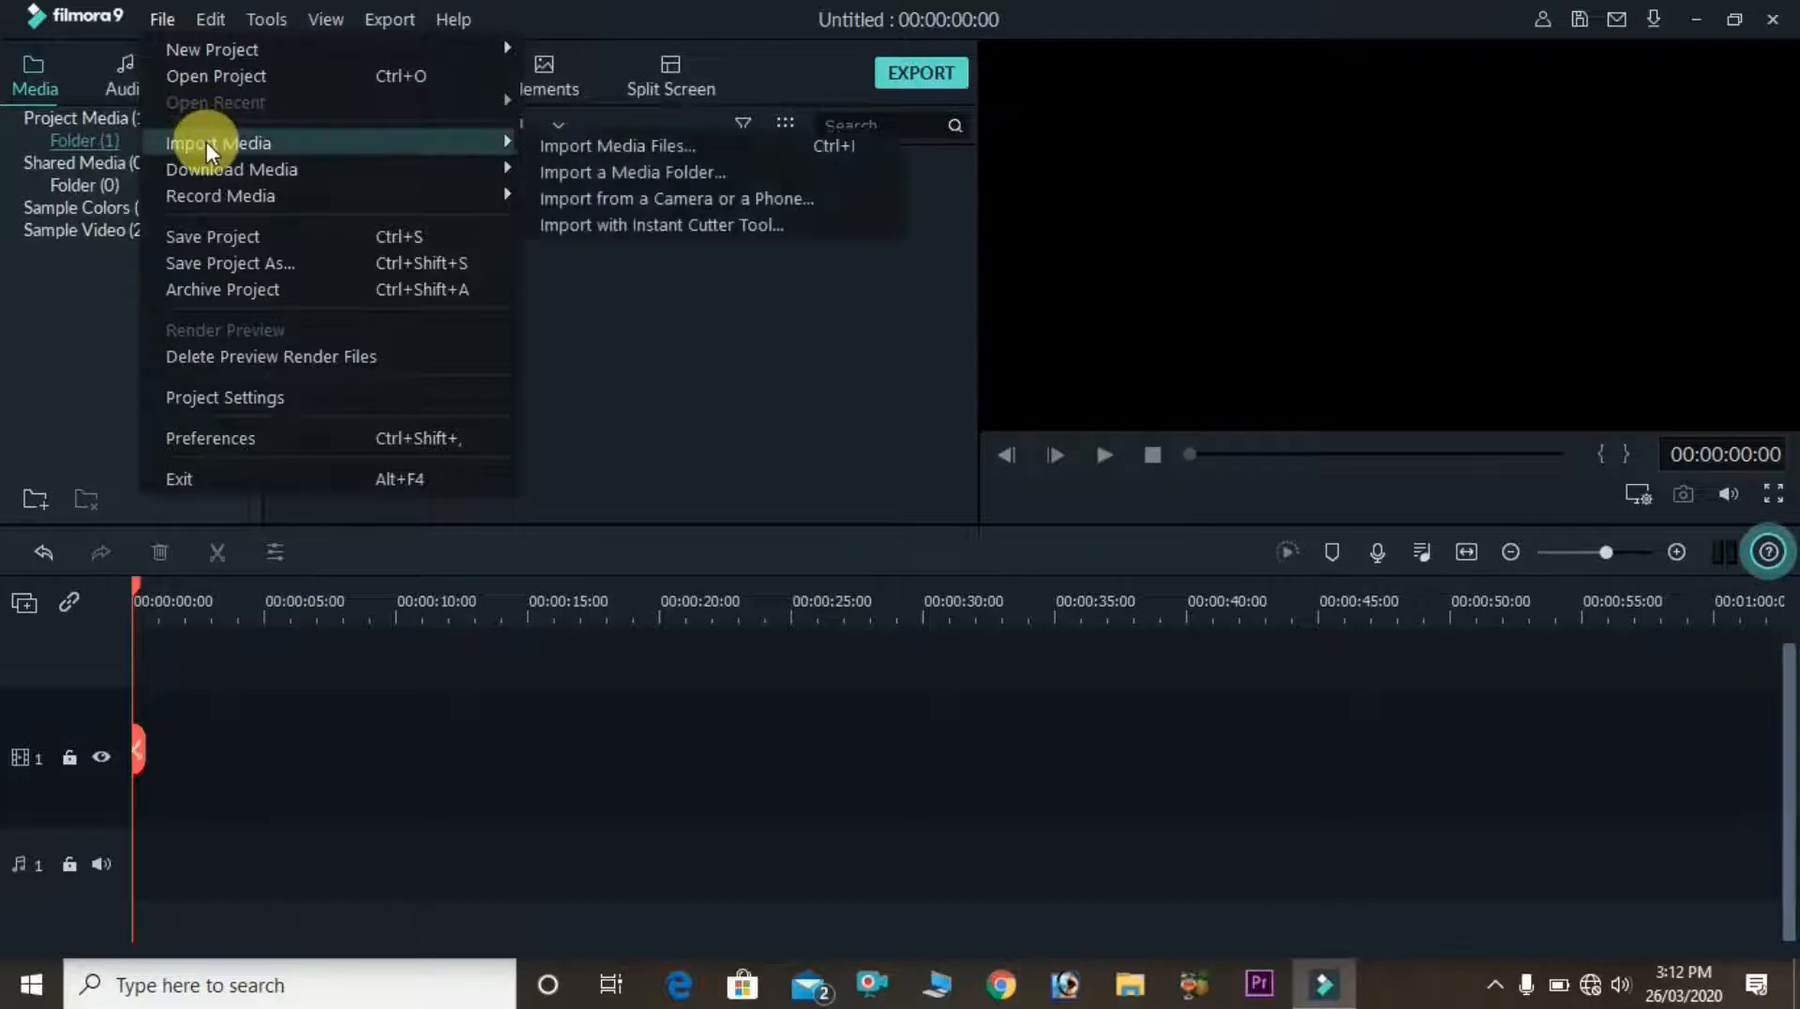
pyautogui.click(572, 146)
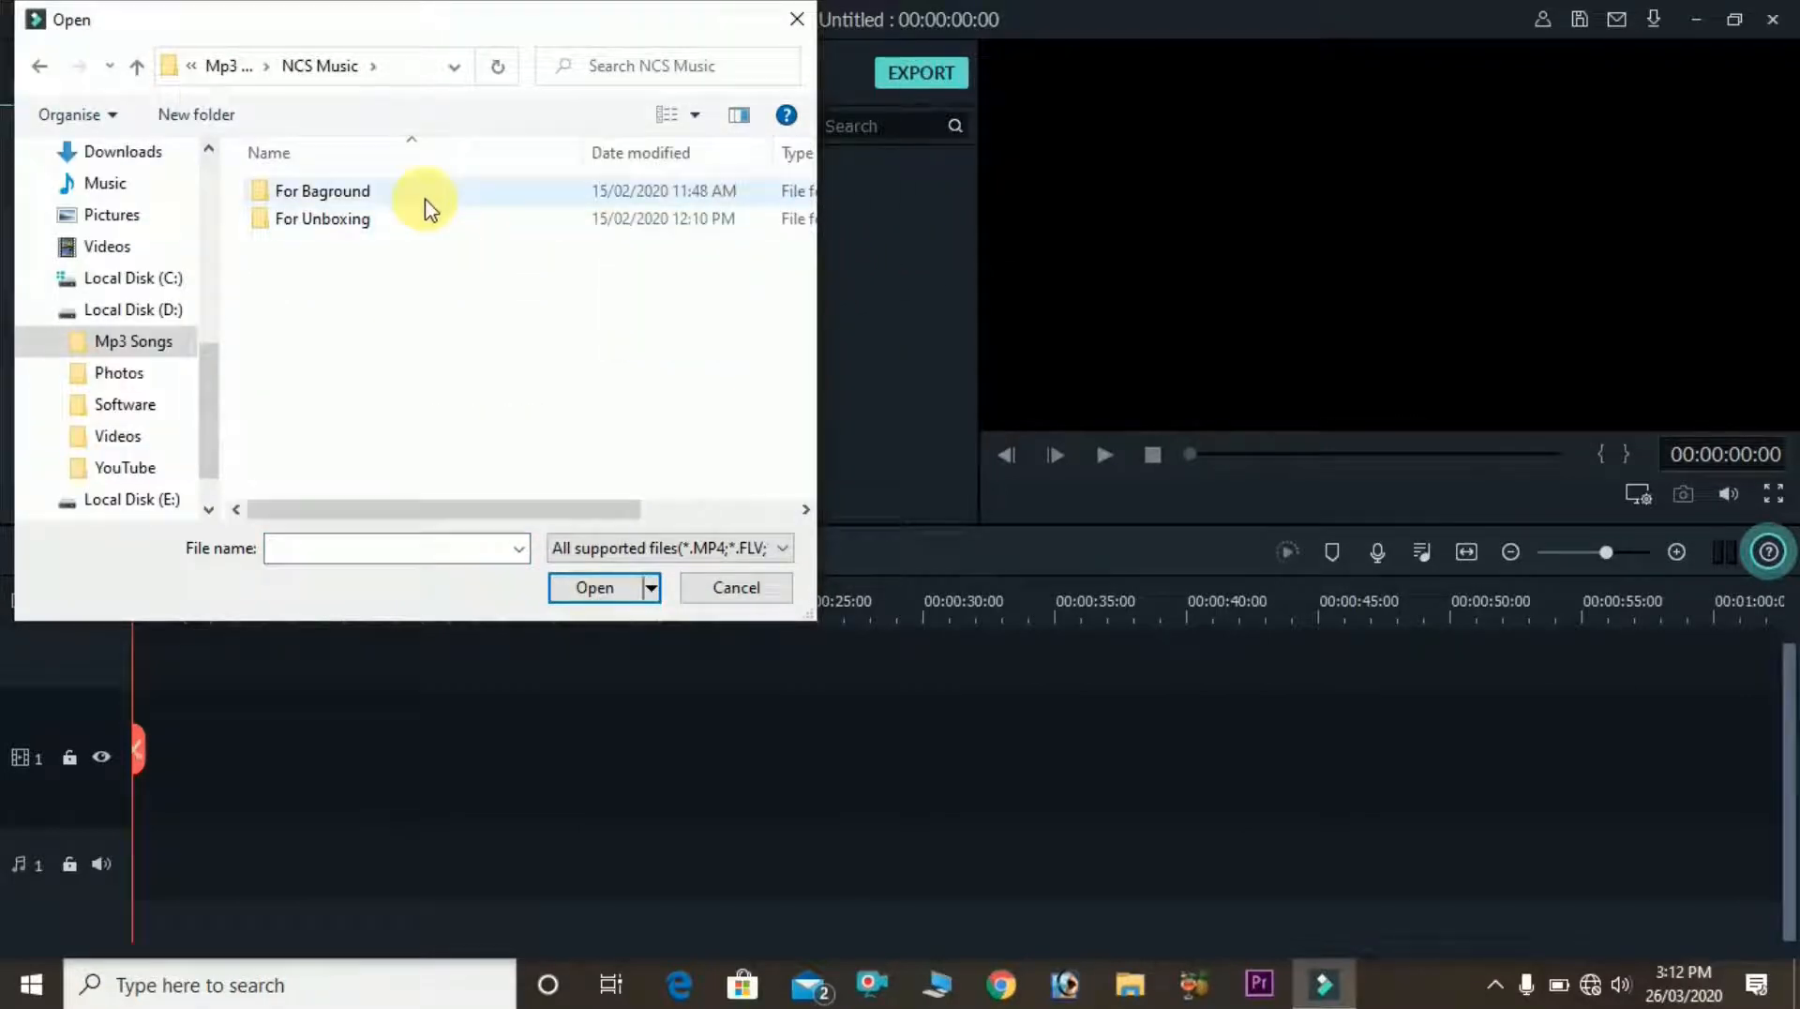
pyautogui.doubleClick(422, 201)
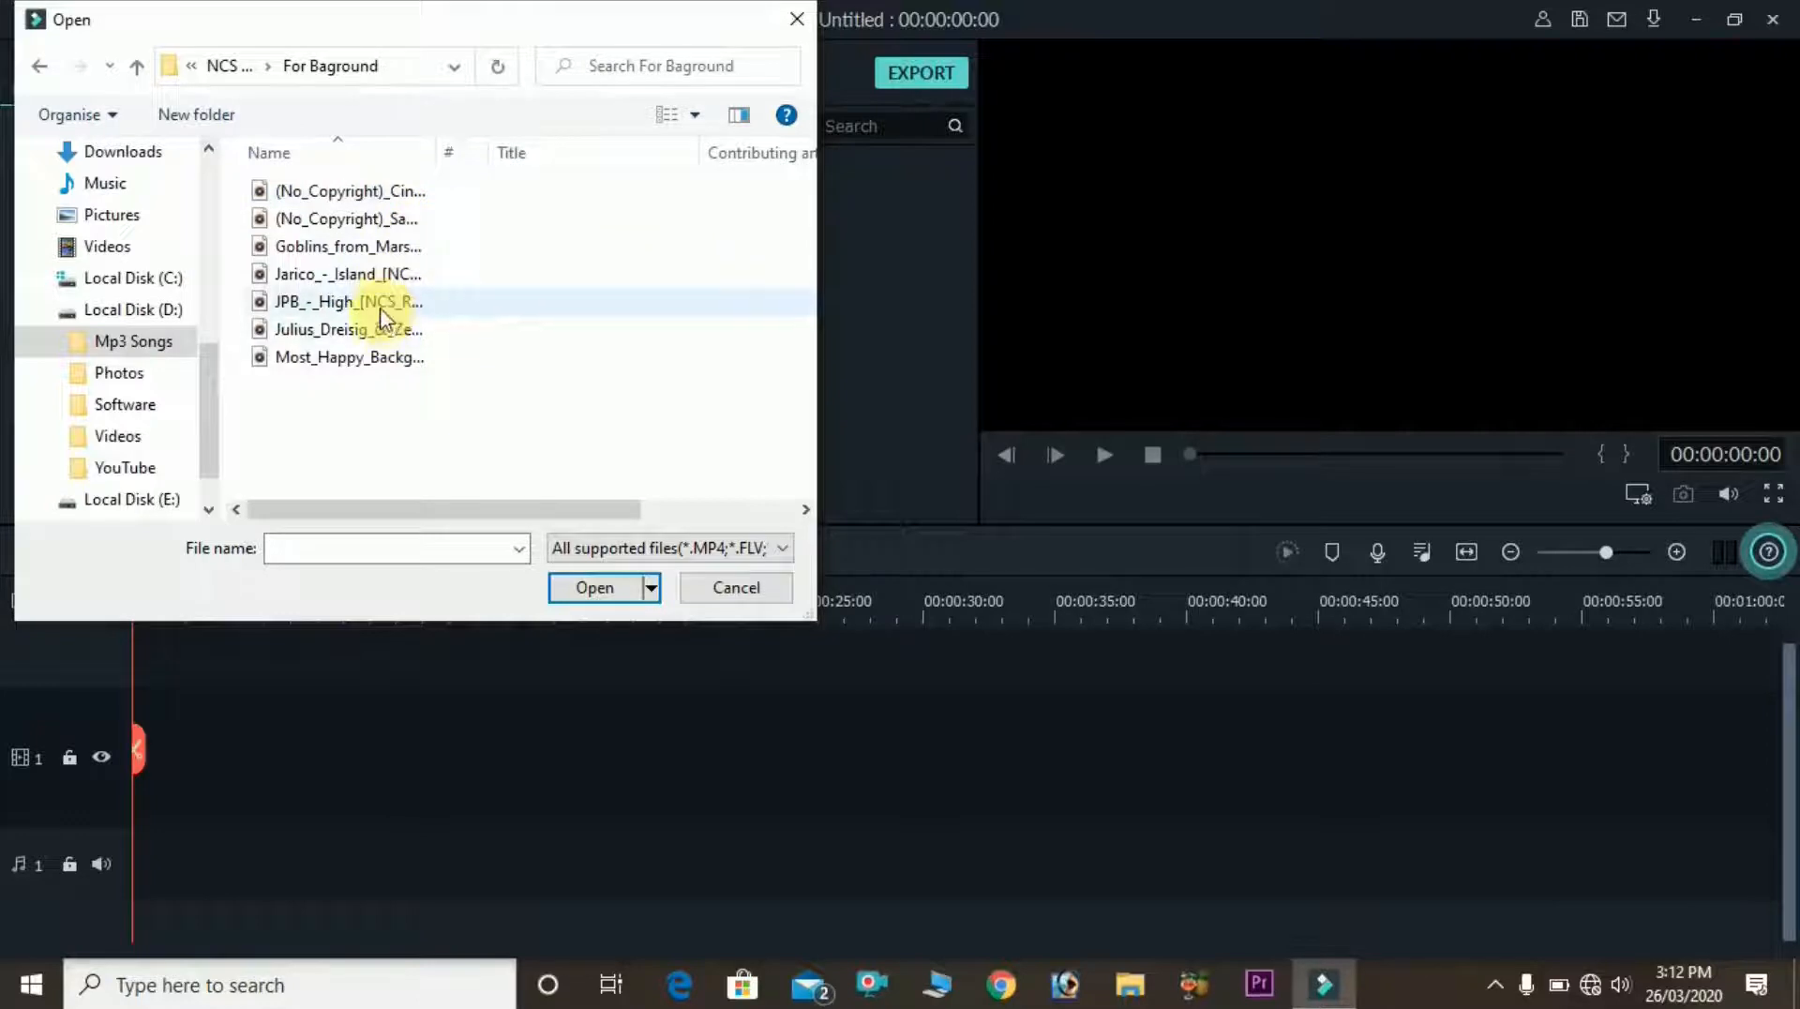
pyautogui.doubleClick(398, 272)
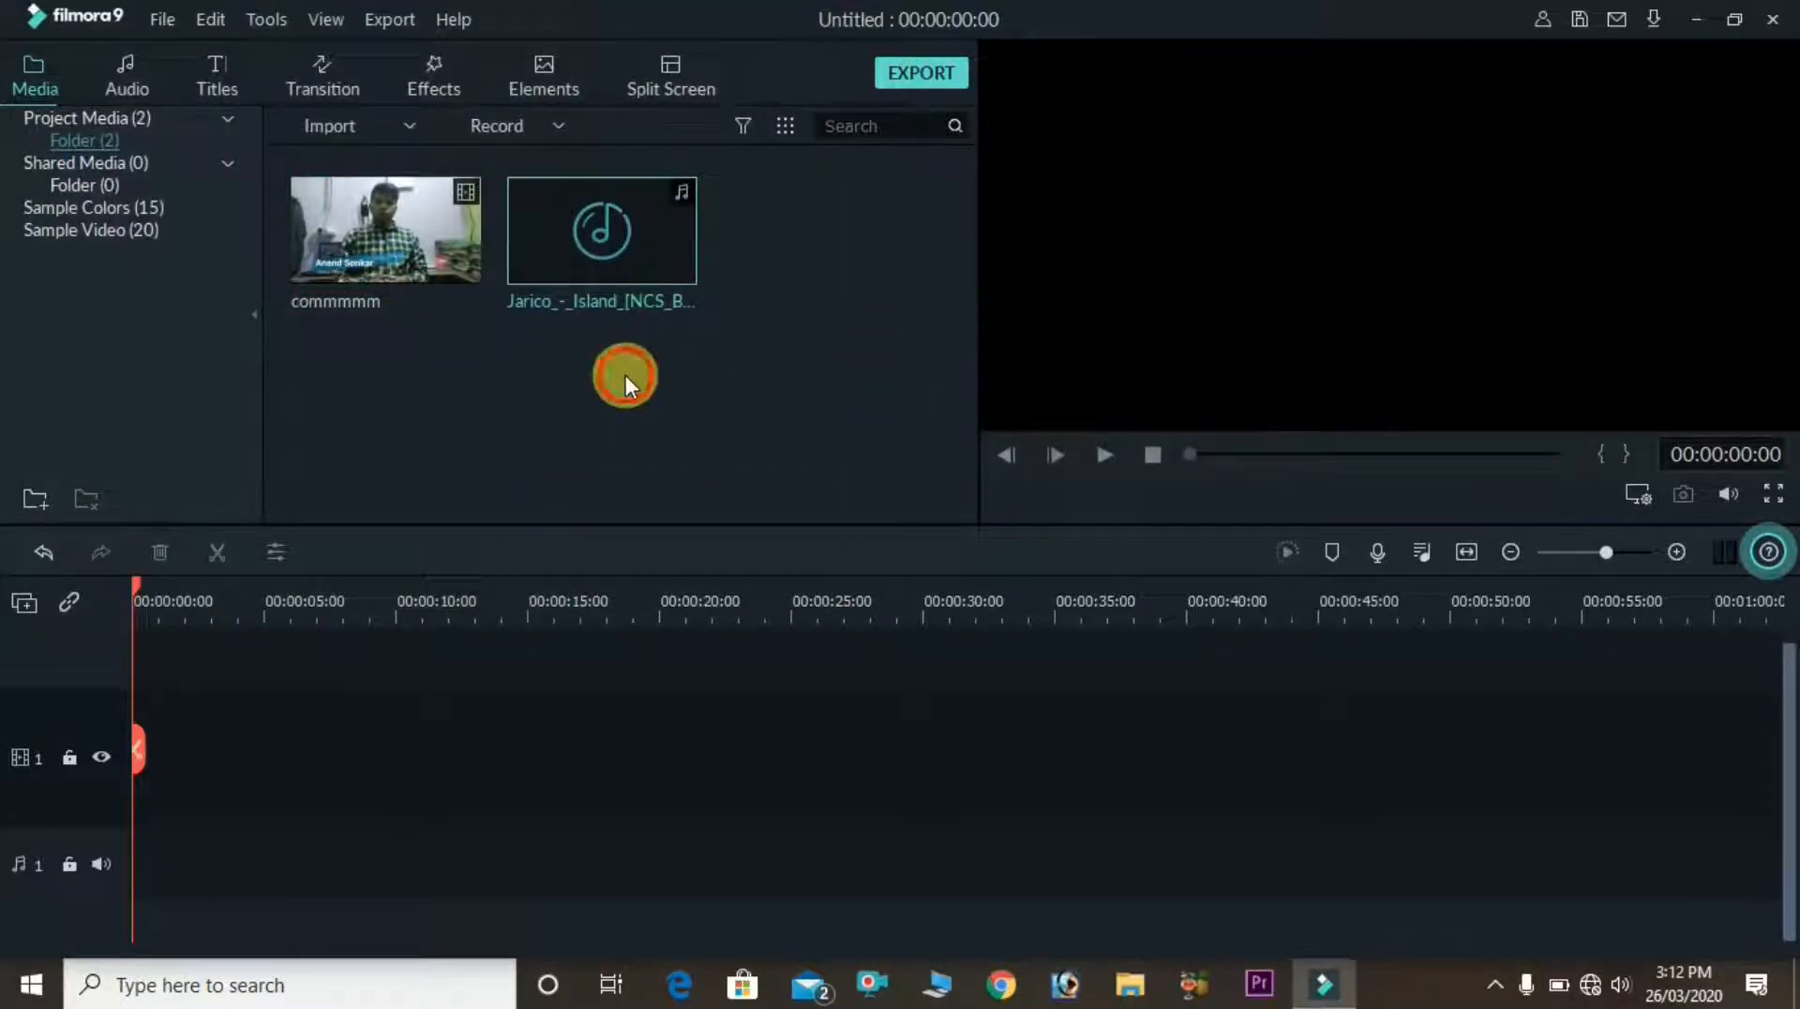
pyautogui.hotkey('ctrl', 'i')
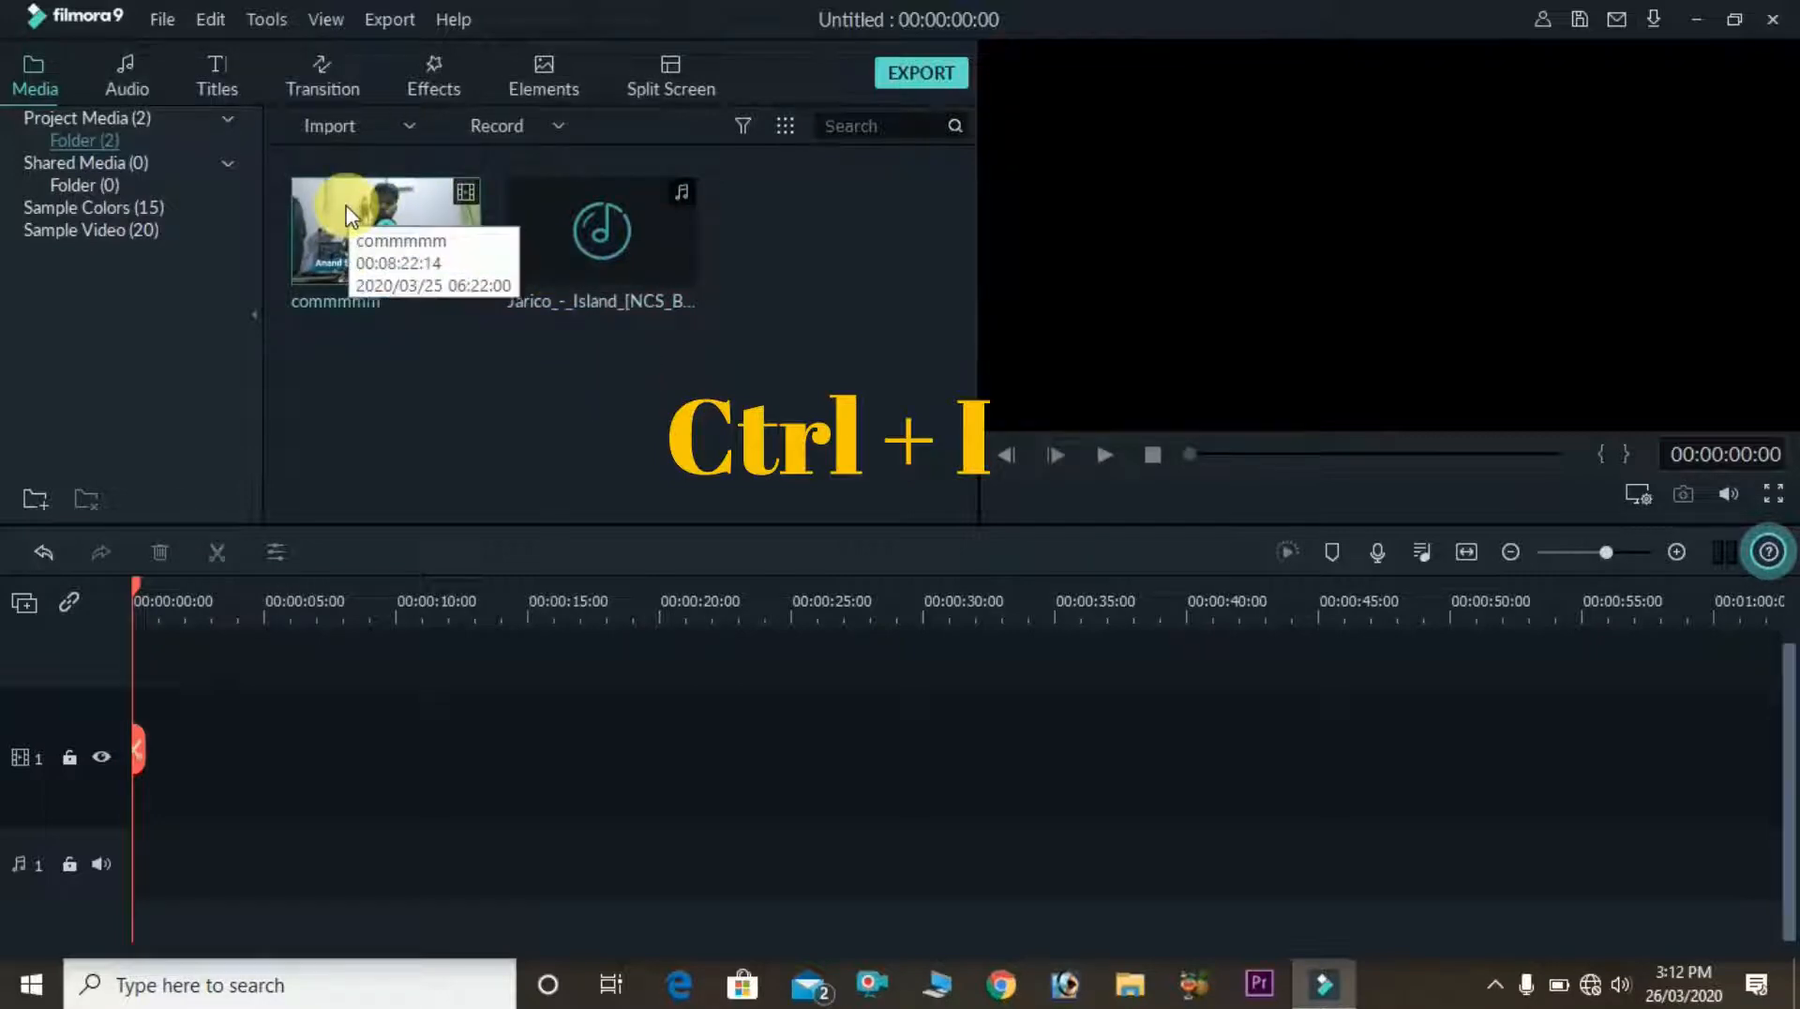
# Step: Place the commmmm video at the start of video track 1 and match the project settings to its 1920 x 1076 30fps format
pyautogui.moveTo(347, 214); pyautogui.dragTo(154, 740)
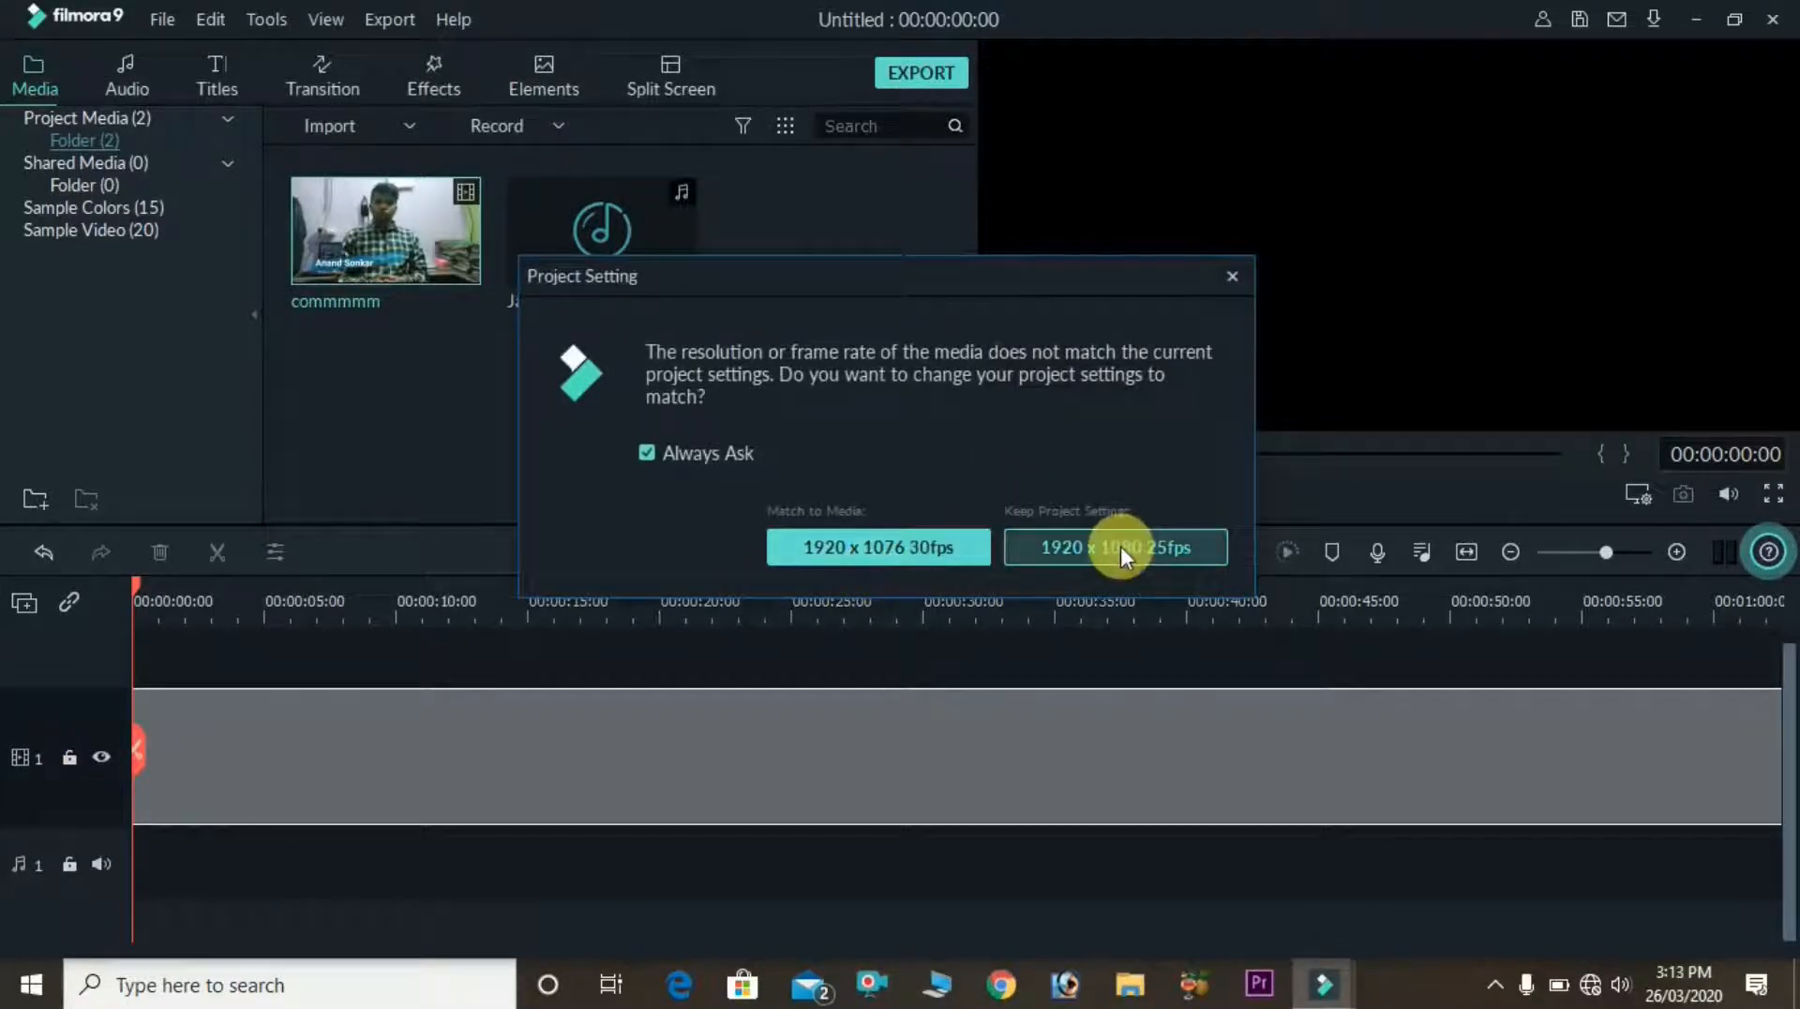
pyautogui.click(907, 555)
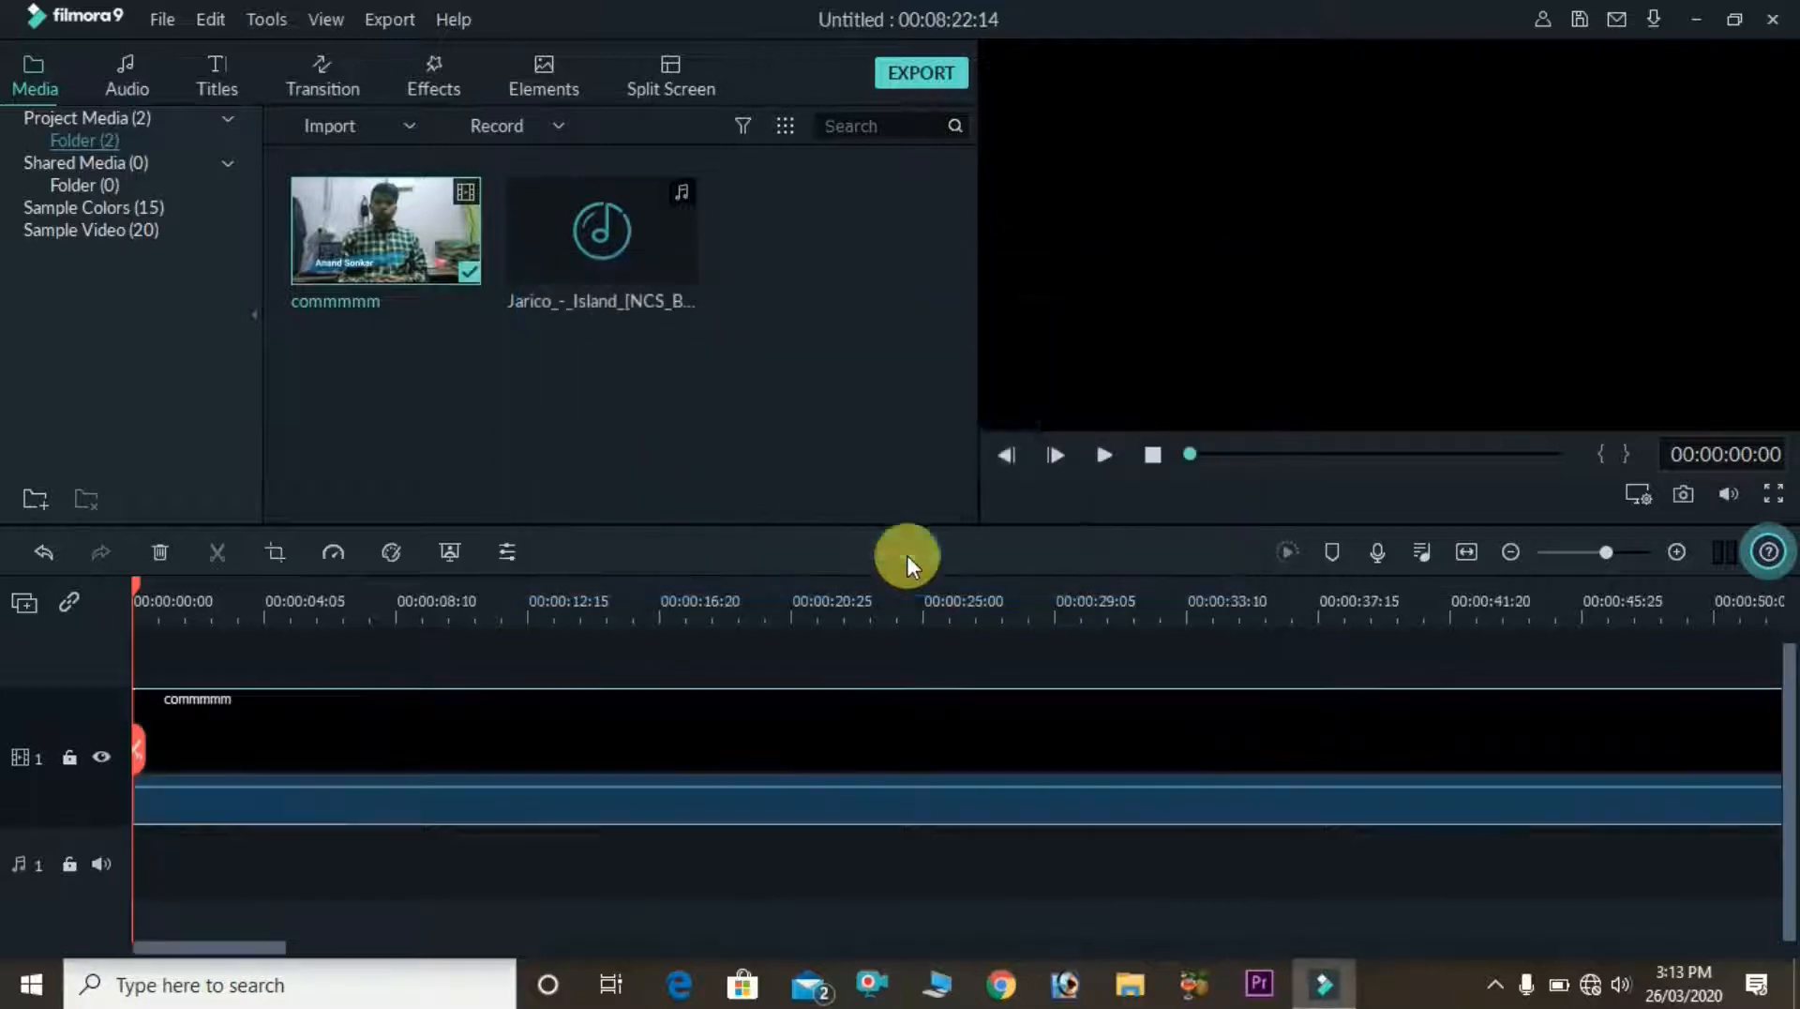
# Step: Split the commmmm clip on the timeline at 00:00:10:20
pyautogui.click(300, 623)
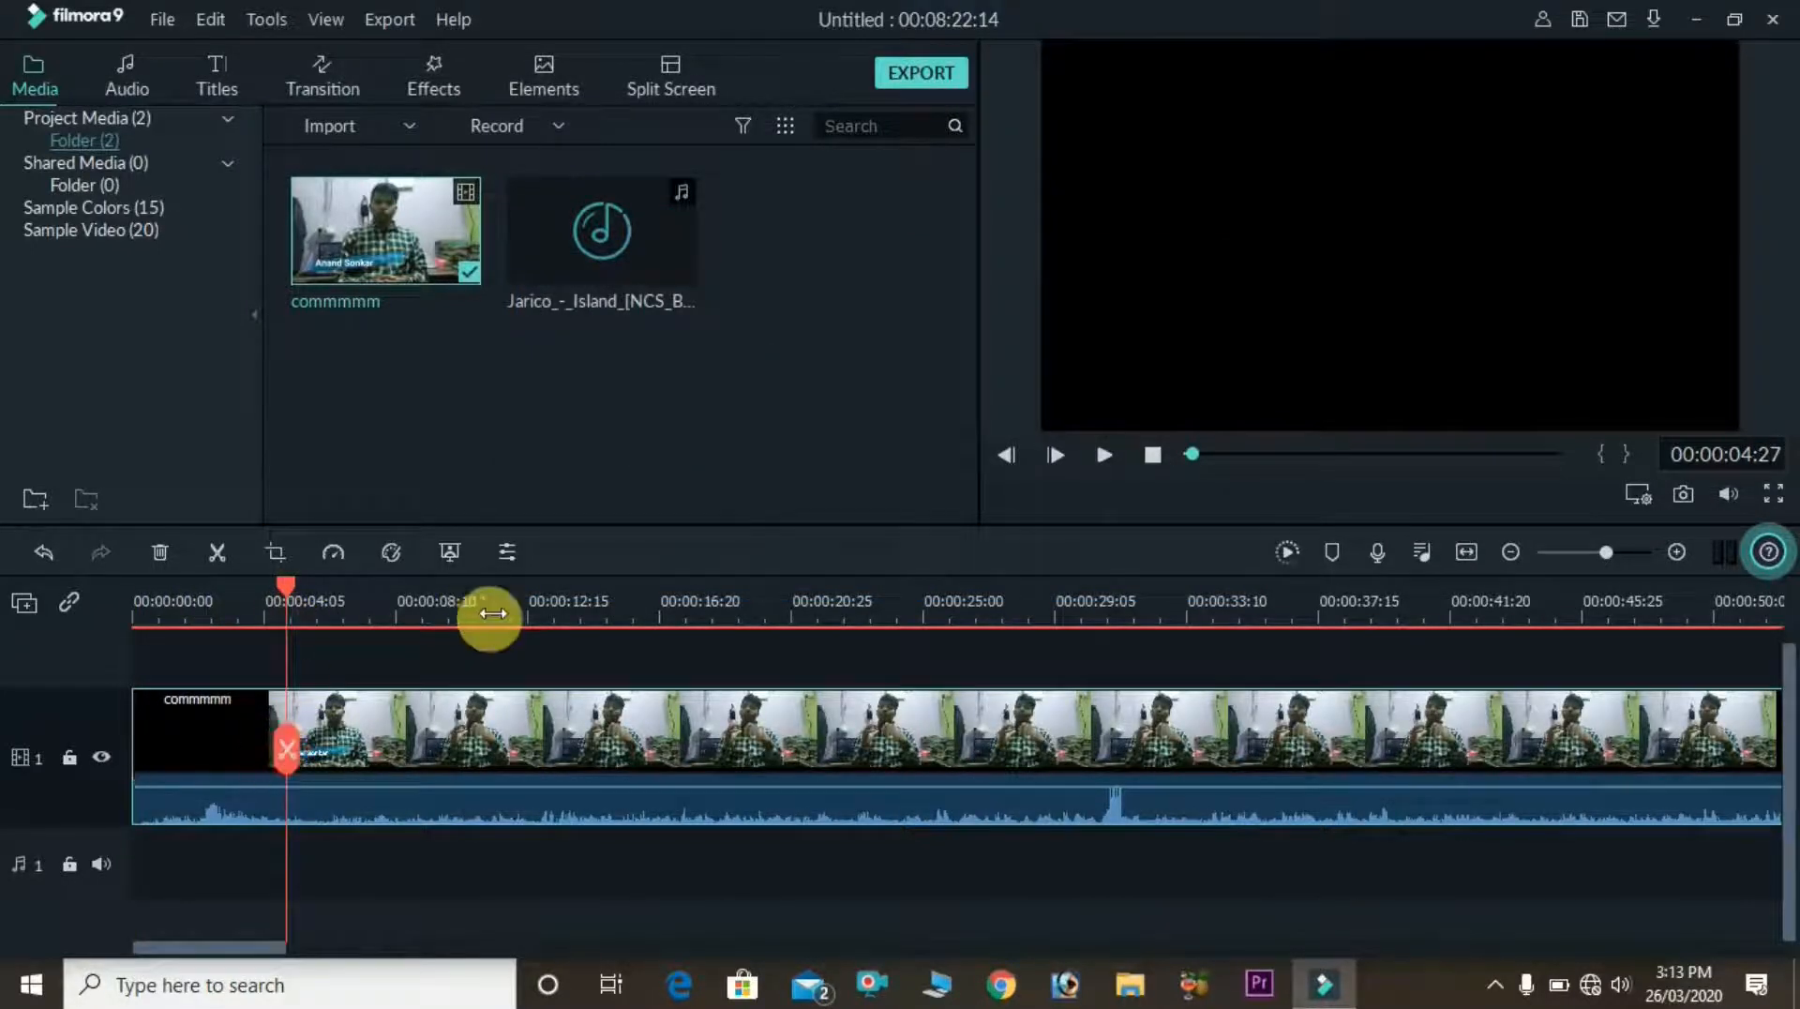
pyautogui.click(482, 614)
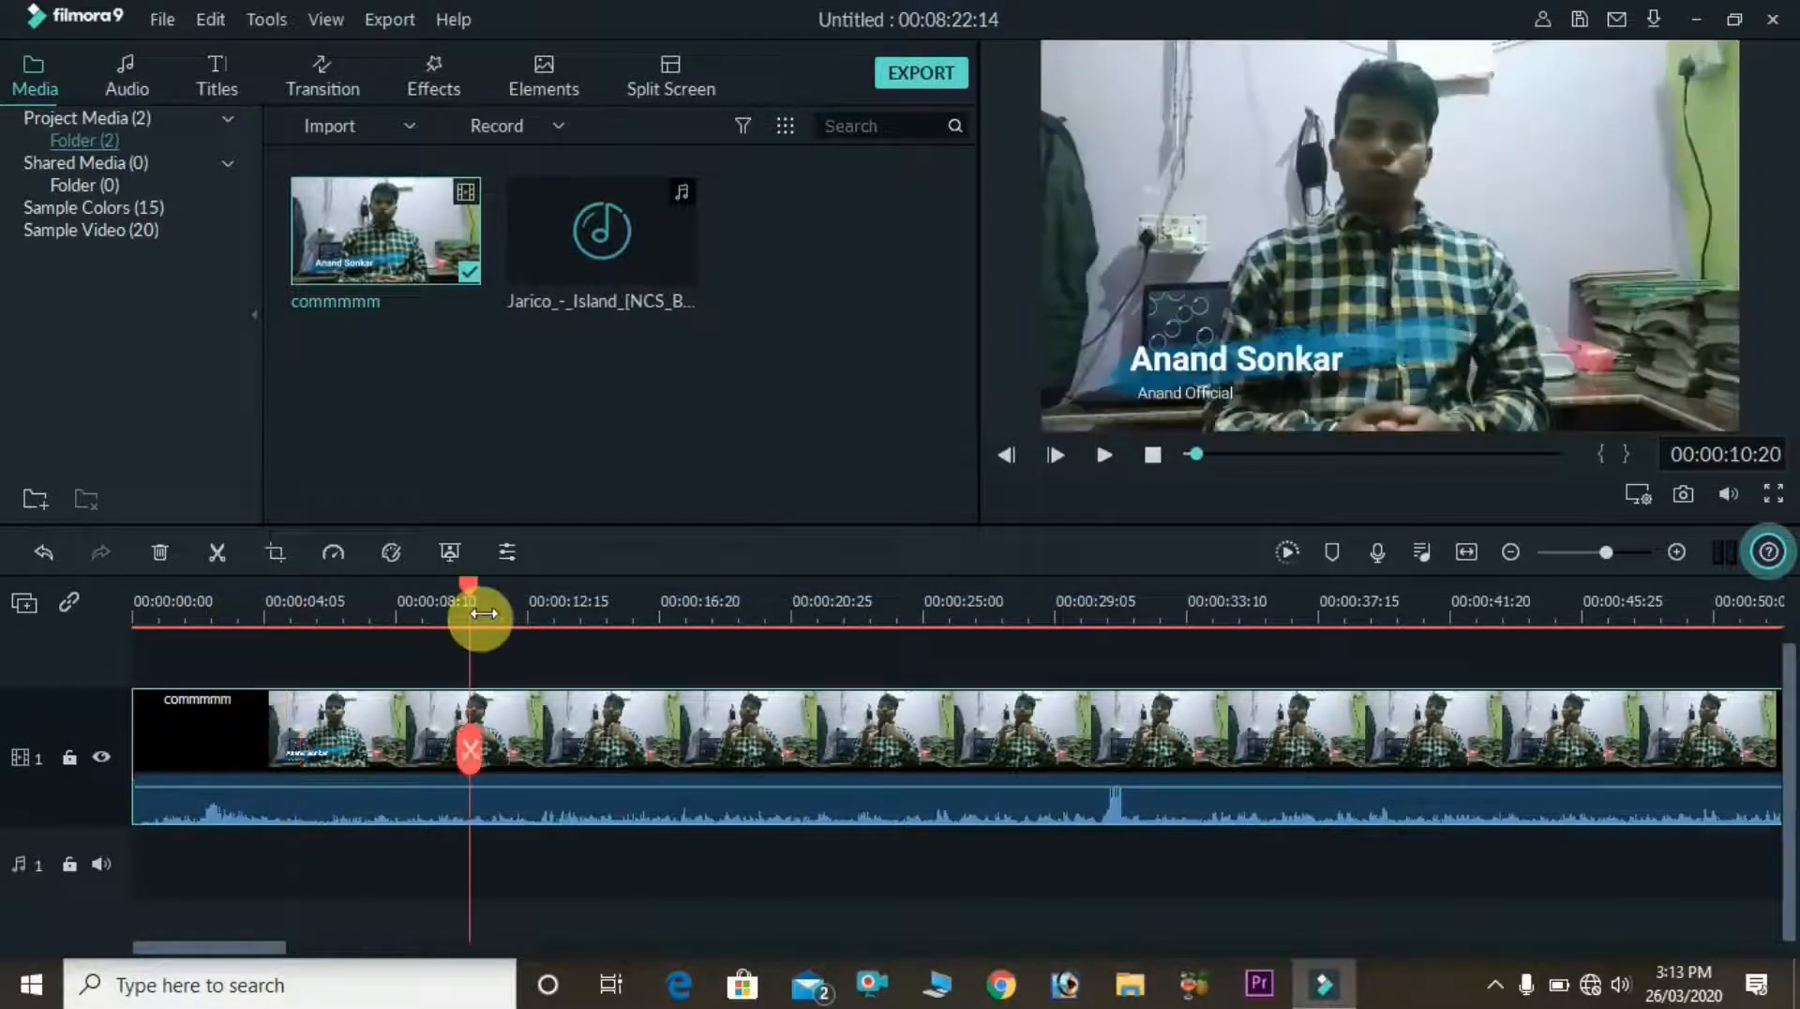
pyautogui.click(471, 750)
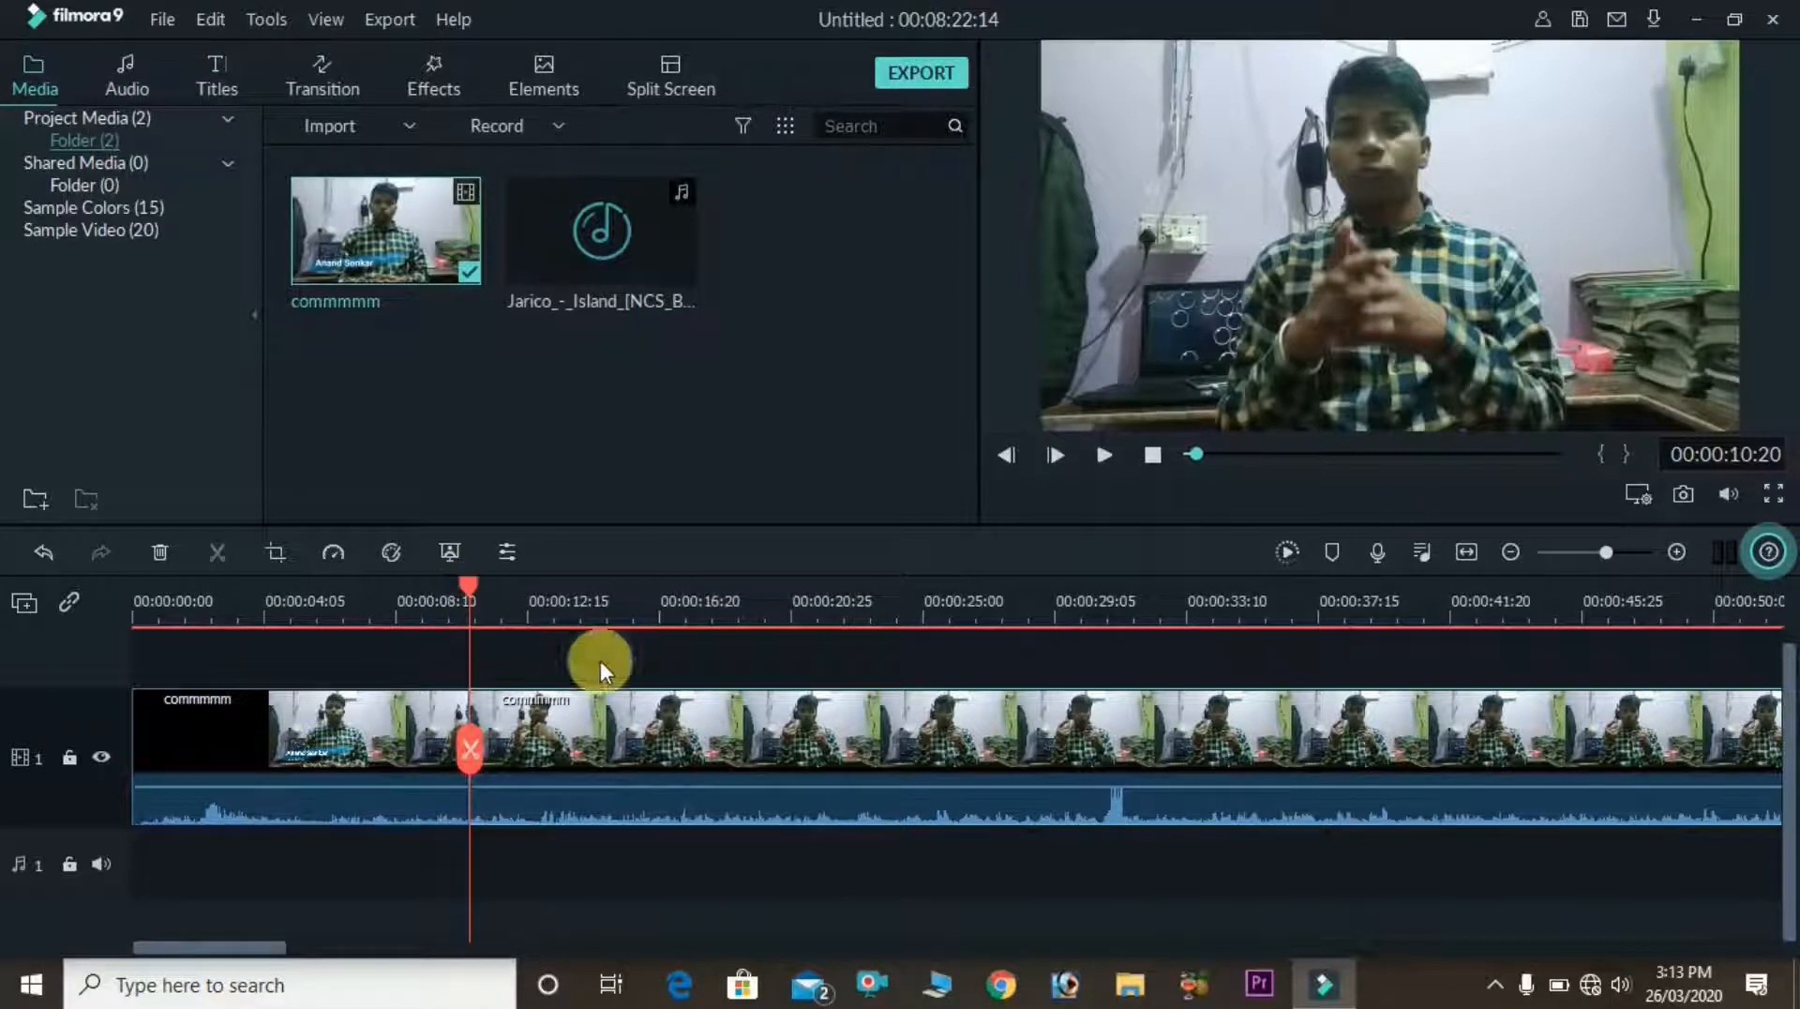
# Step: Split the clip again at 00:00:25:21 and delete the segment between the two cuts
pyautogui.click(820, 612)
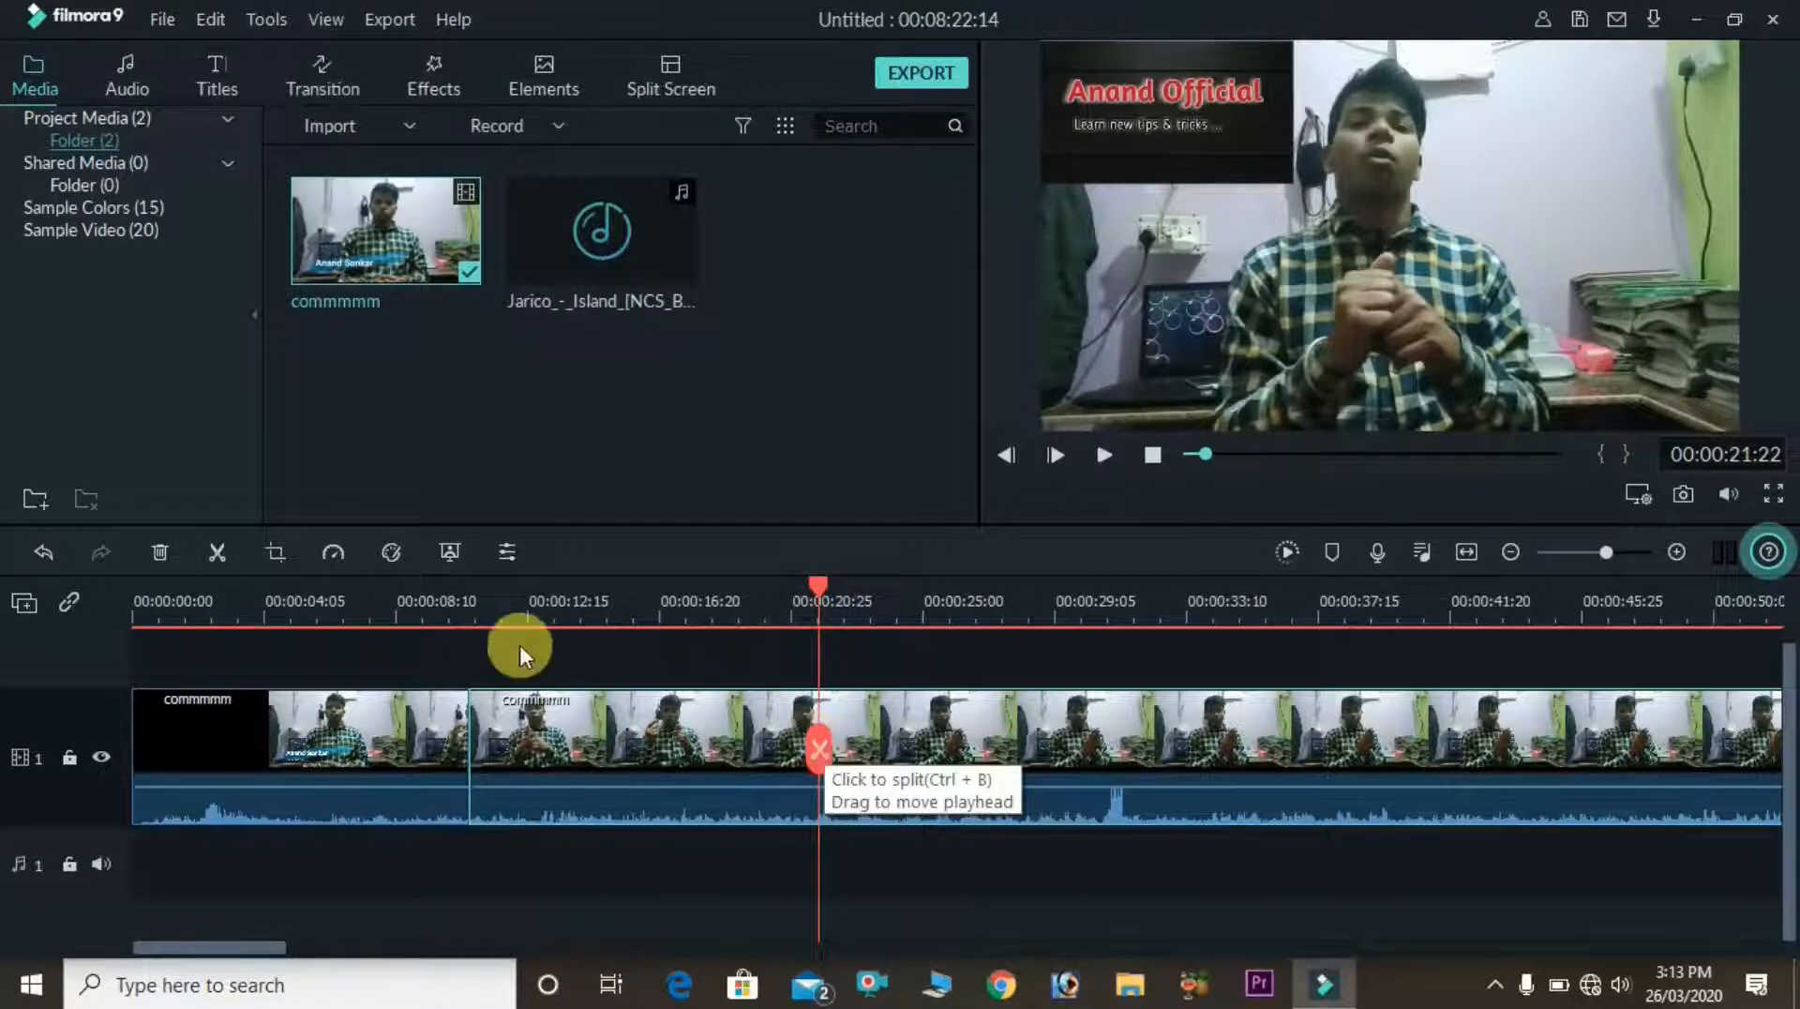
pyautogui.click(471, 603)
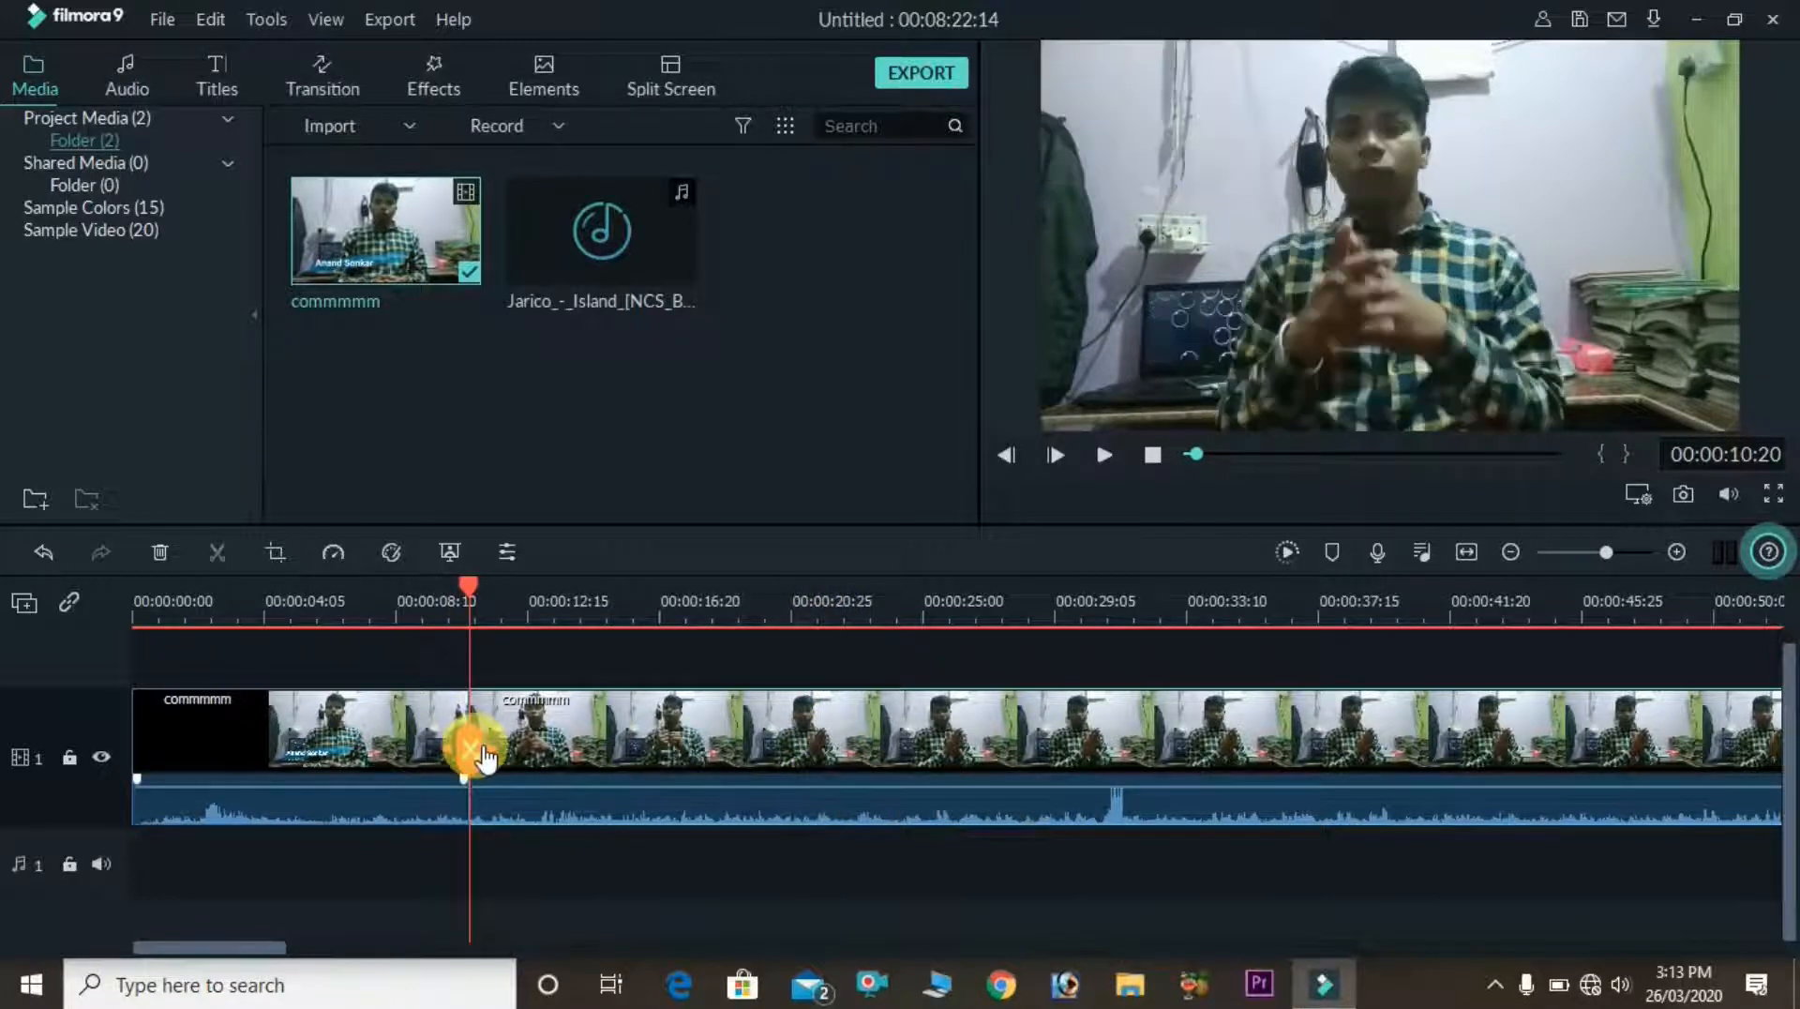
pyautogui.click(956, 603)
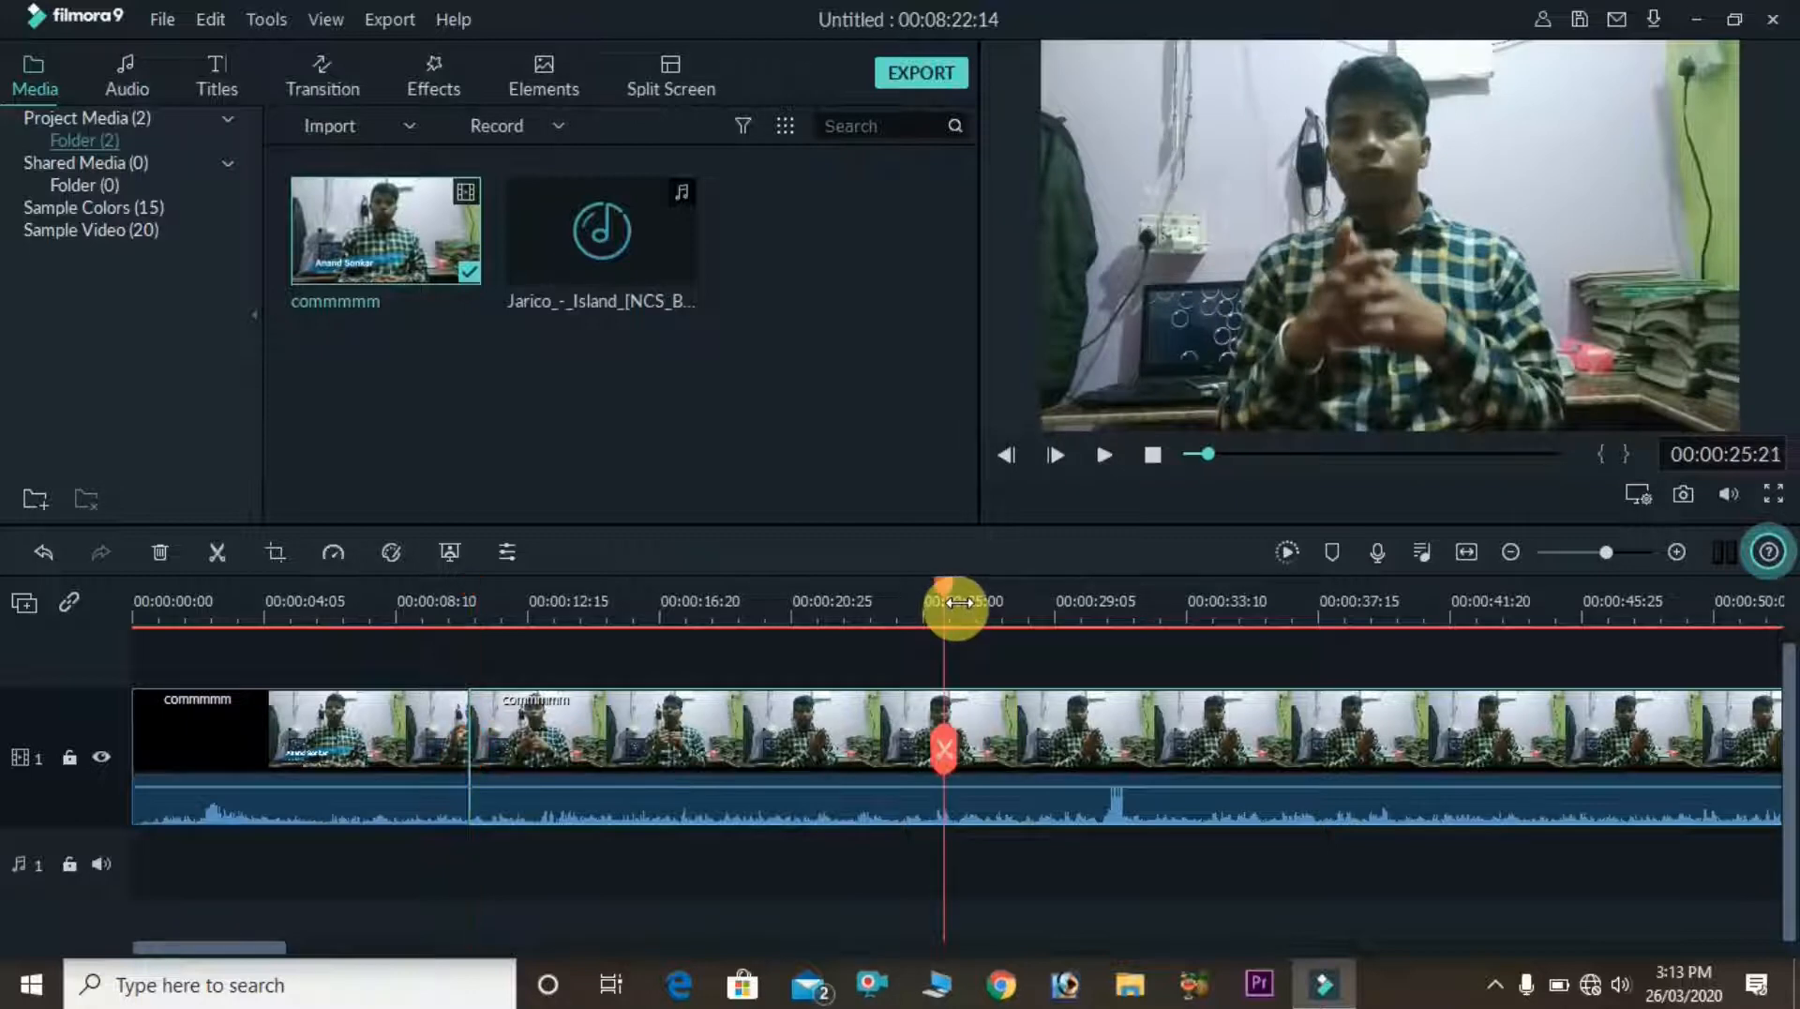
pyautogui.click(949, 761)
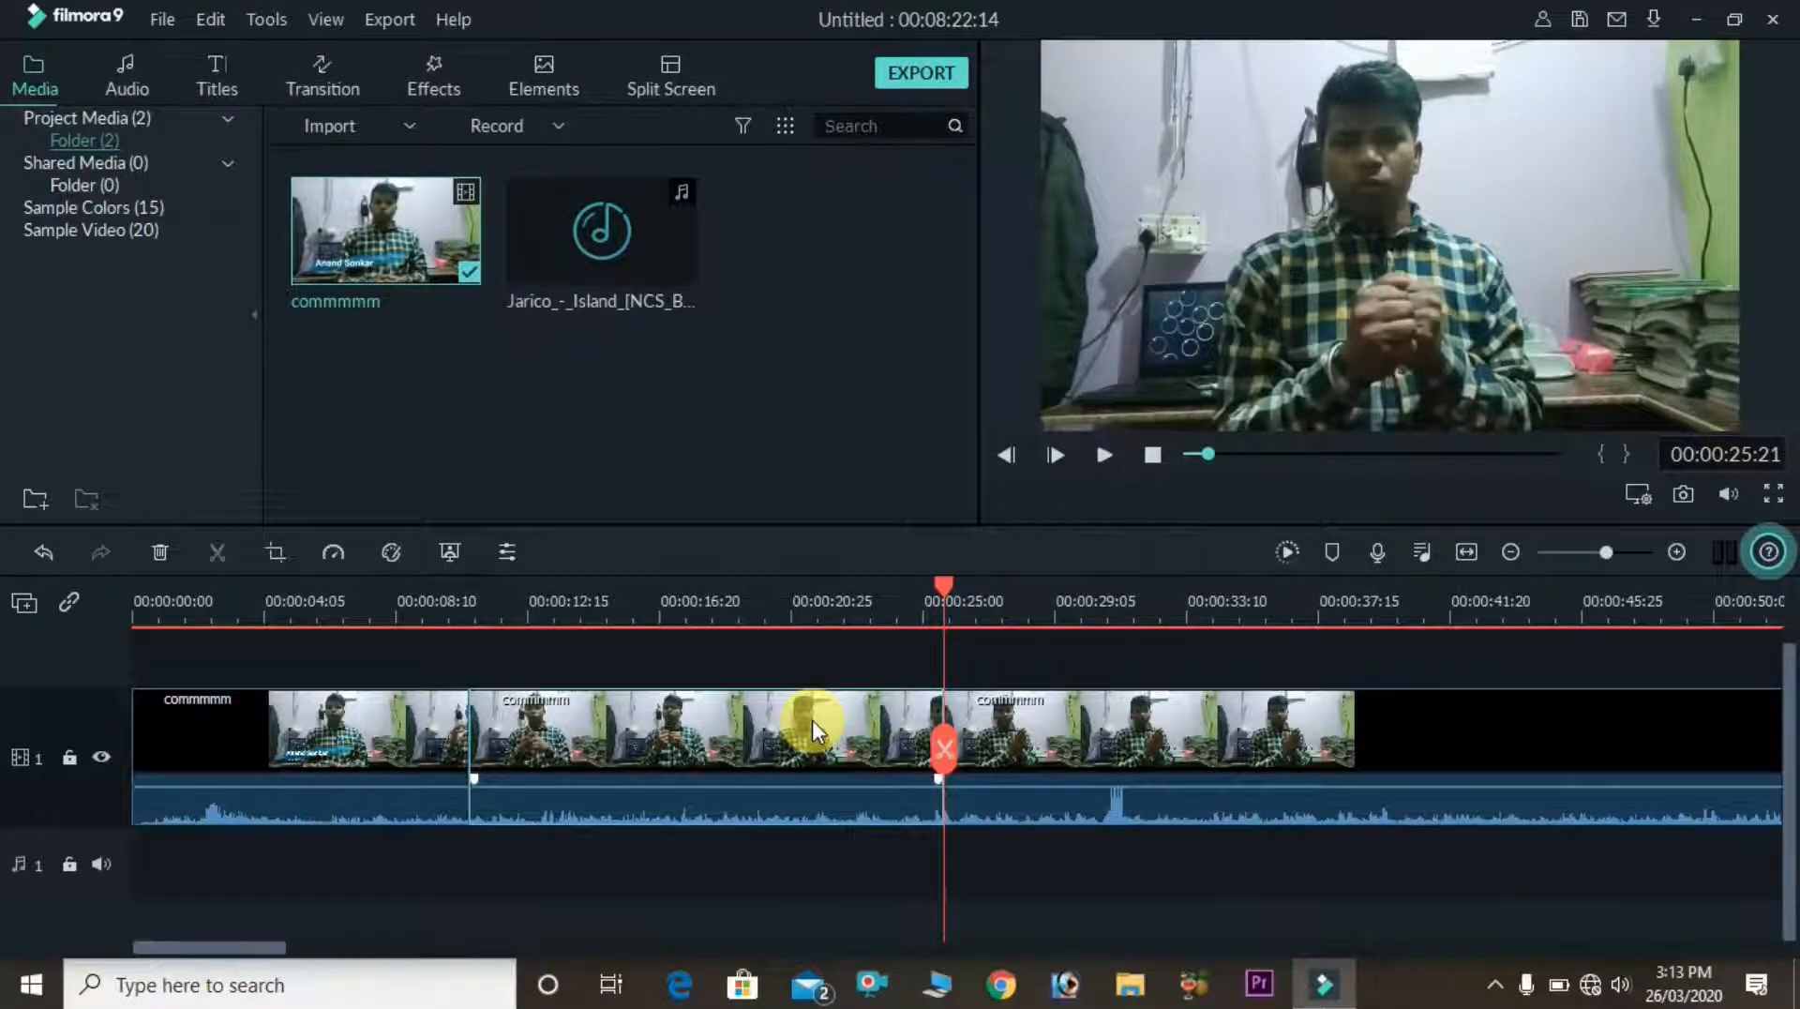
pyautogui.doubleClick(812, 726)
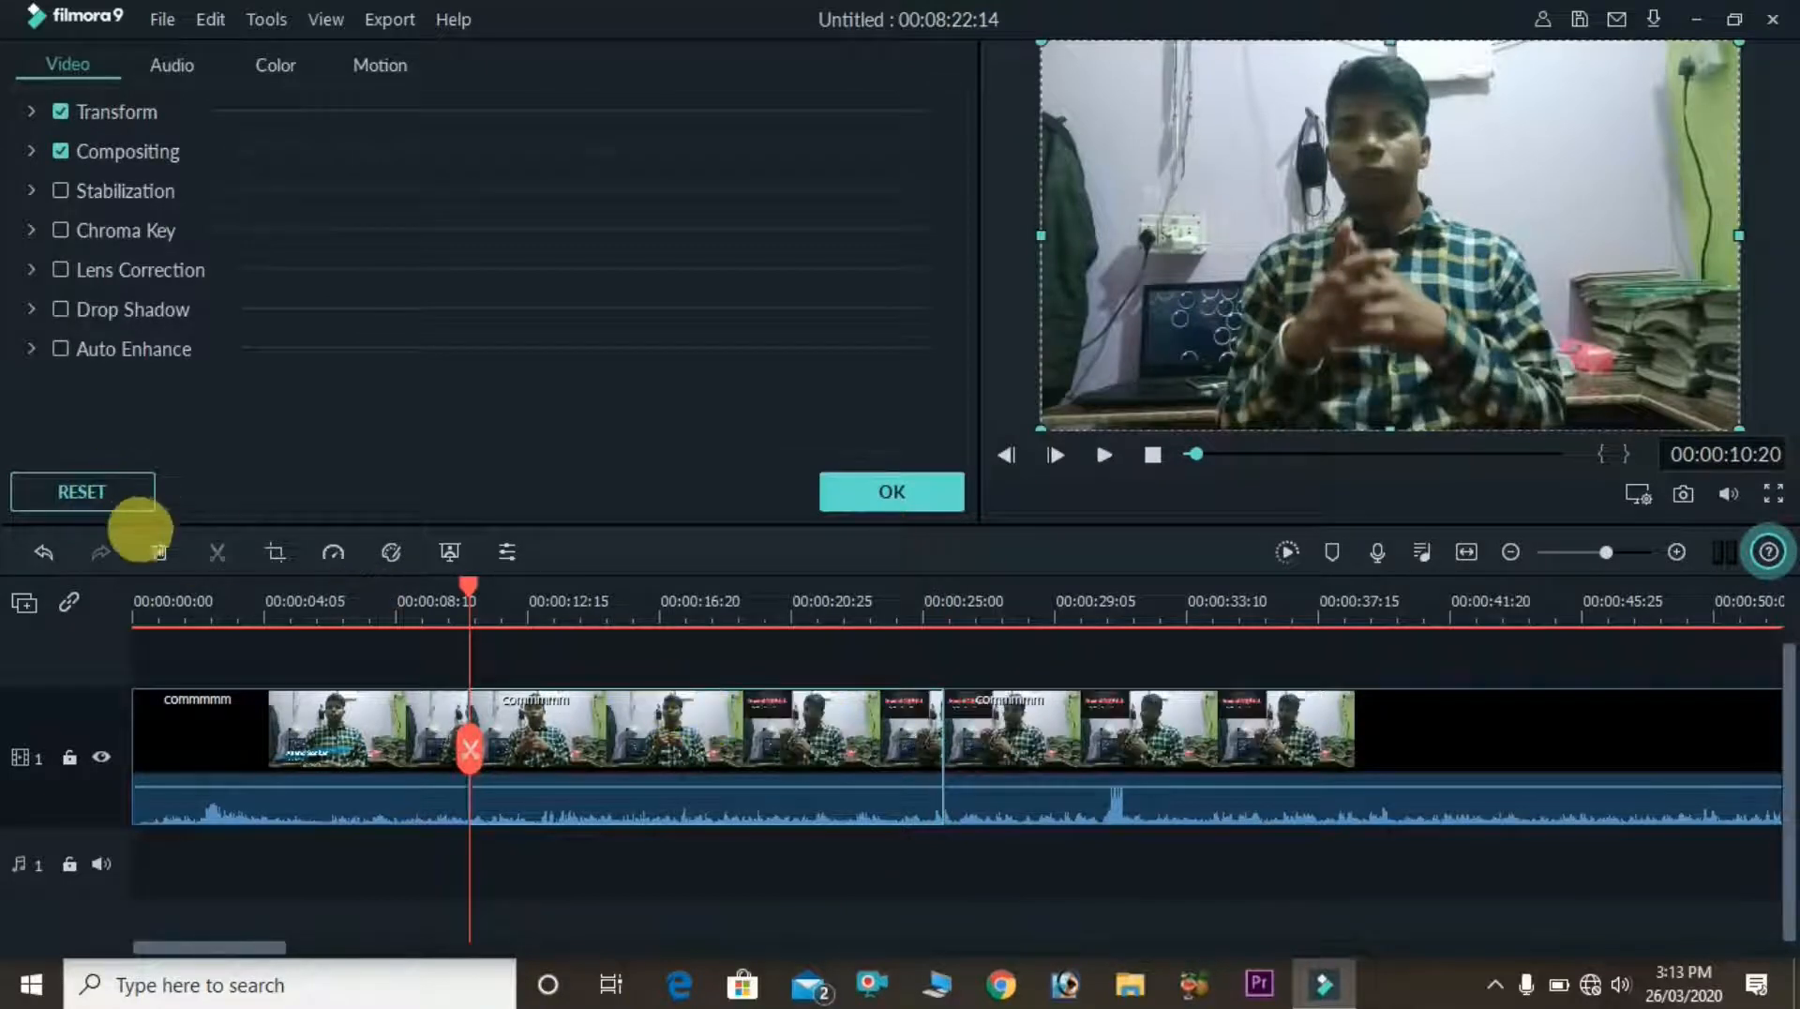
pyautogui.click(156, 555)
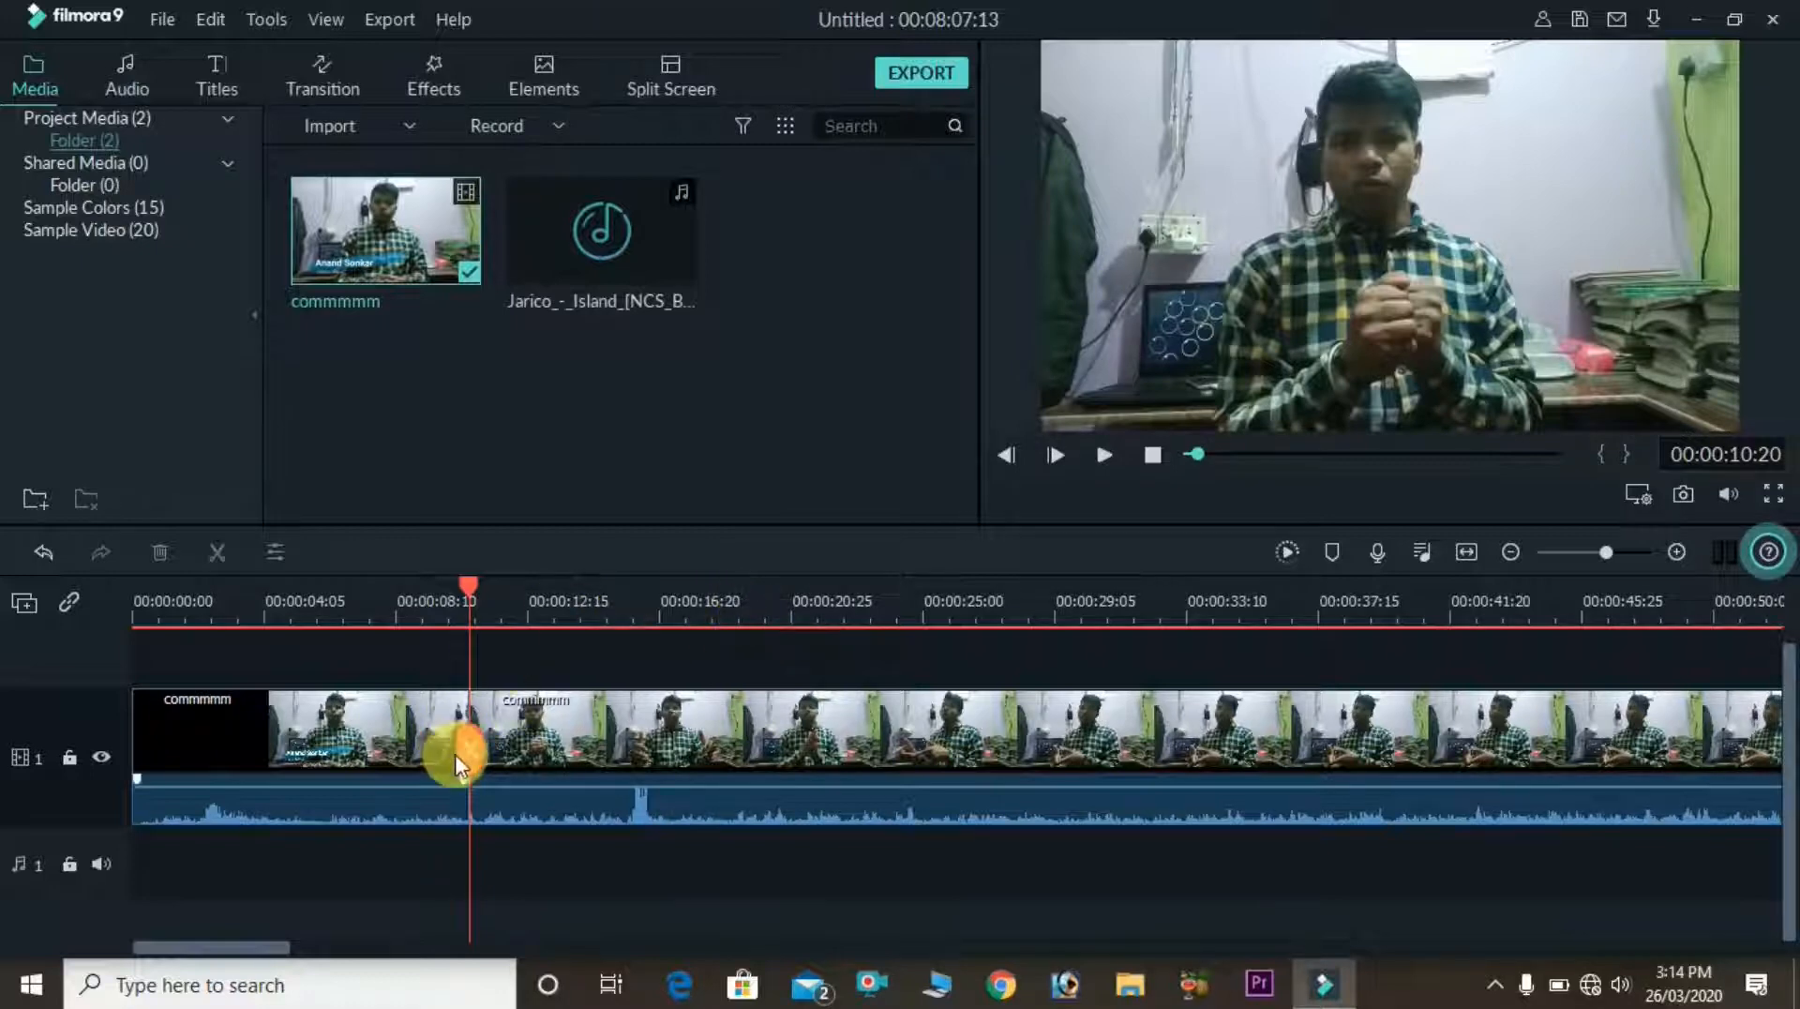
# Step: Split the clip after the first cut at 00:00:16:11 to isolate a short segment
pyautogui.click(611, 608)
pyautogui.click(468, 610)
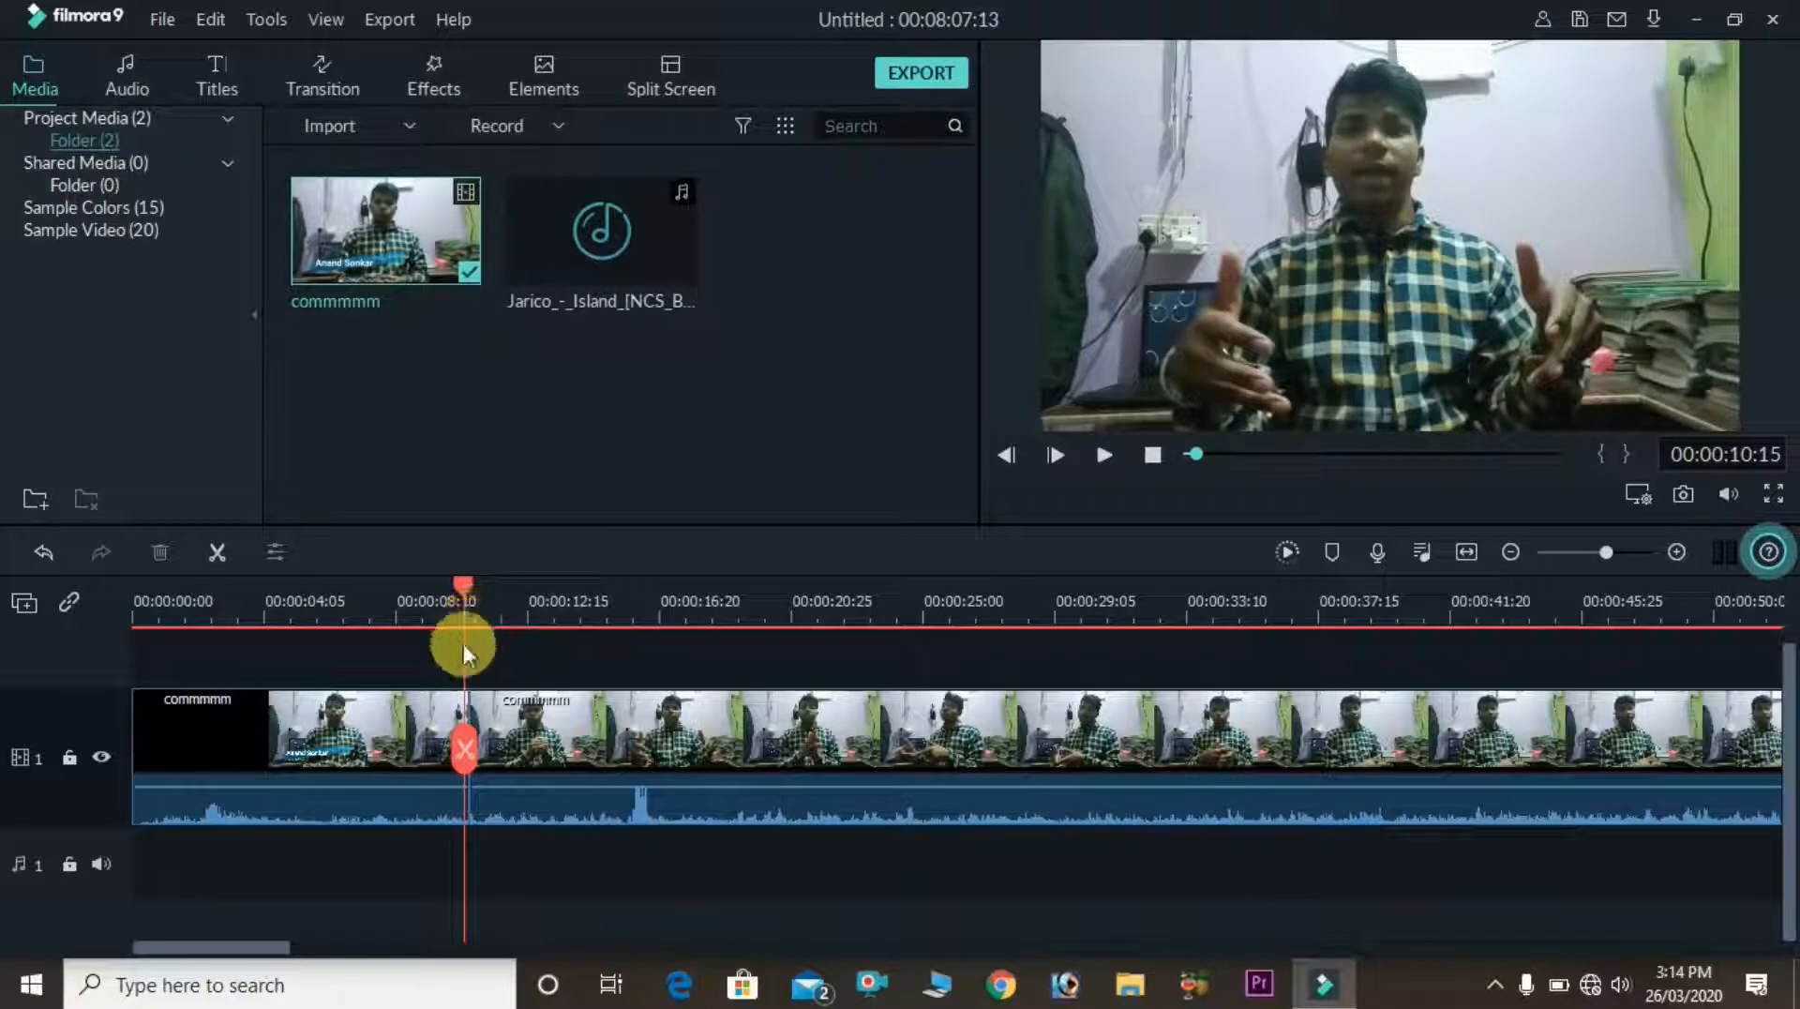
pyautogui.click(649, 610)
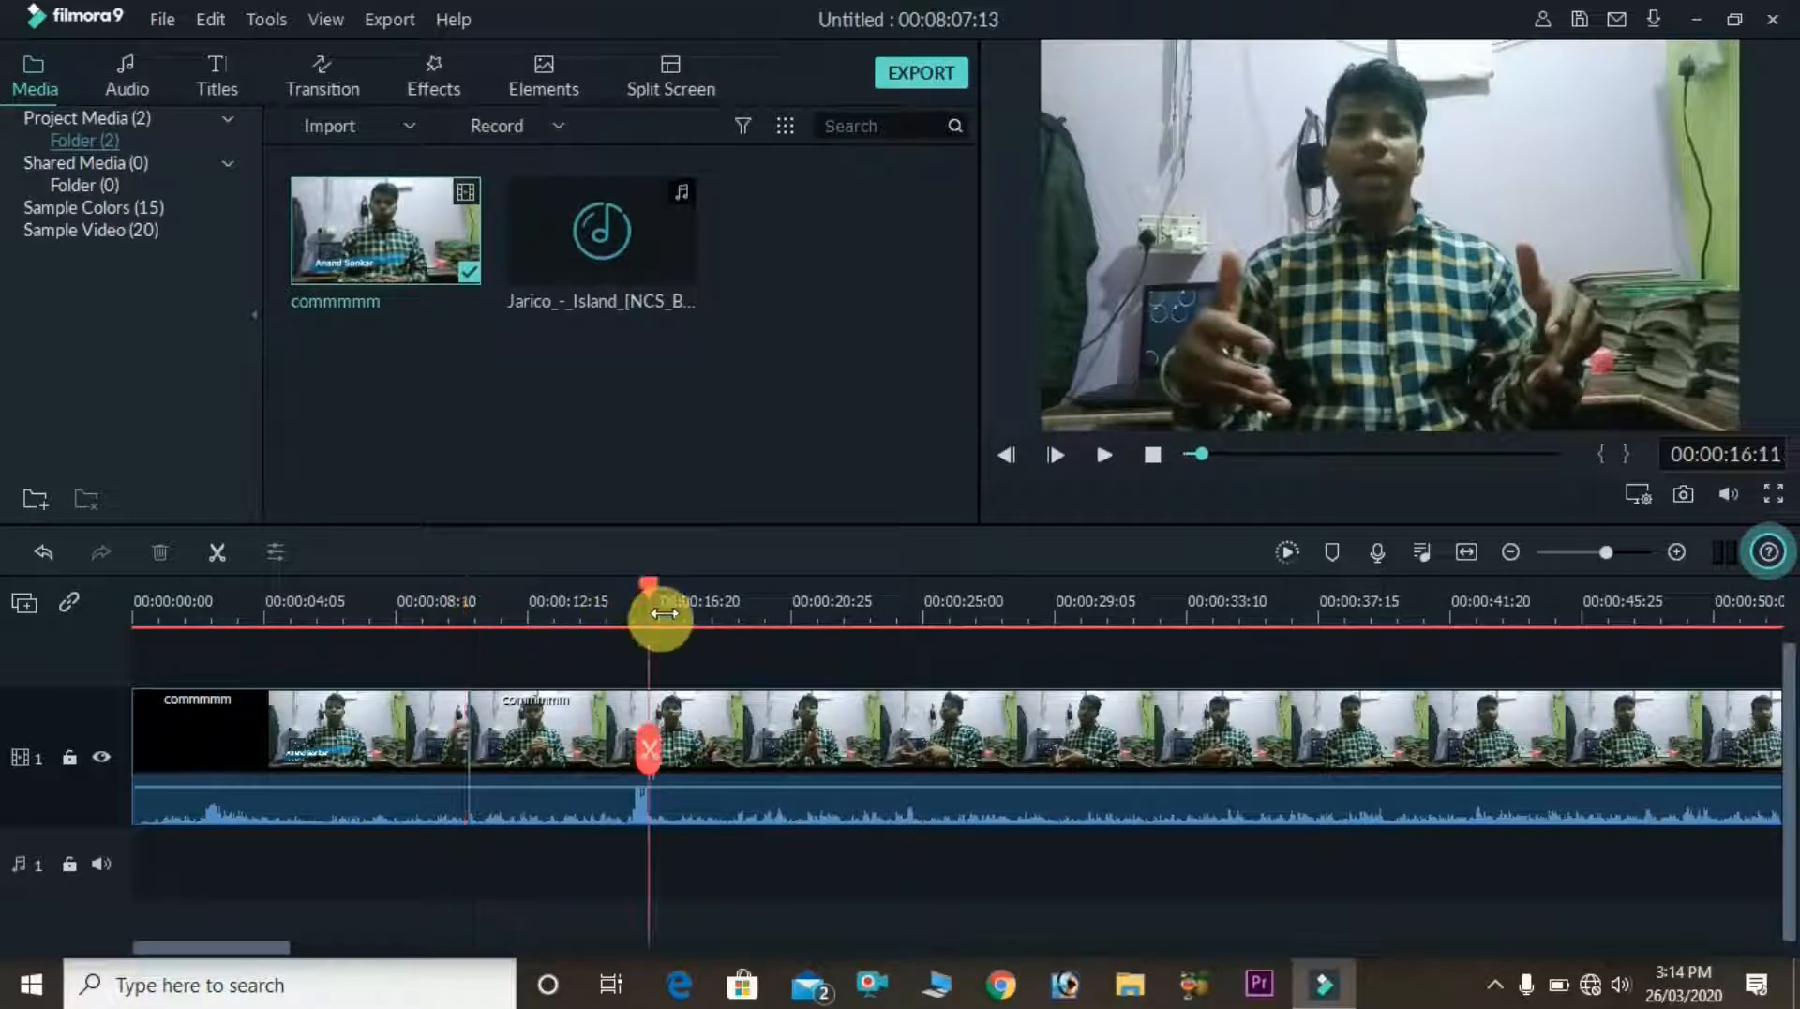
pyautogui.click(652, 747)
# Step: Speed up the short segment between the two cuts to Fast 2x
pyautogui.click(568, 739)
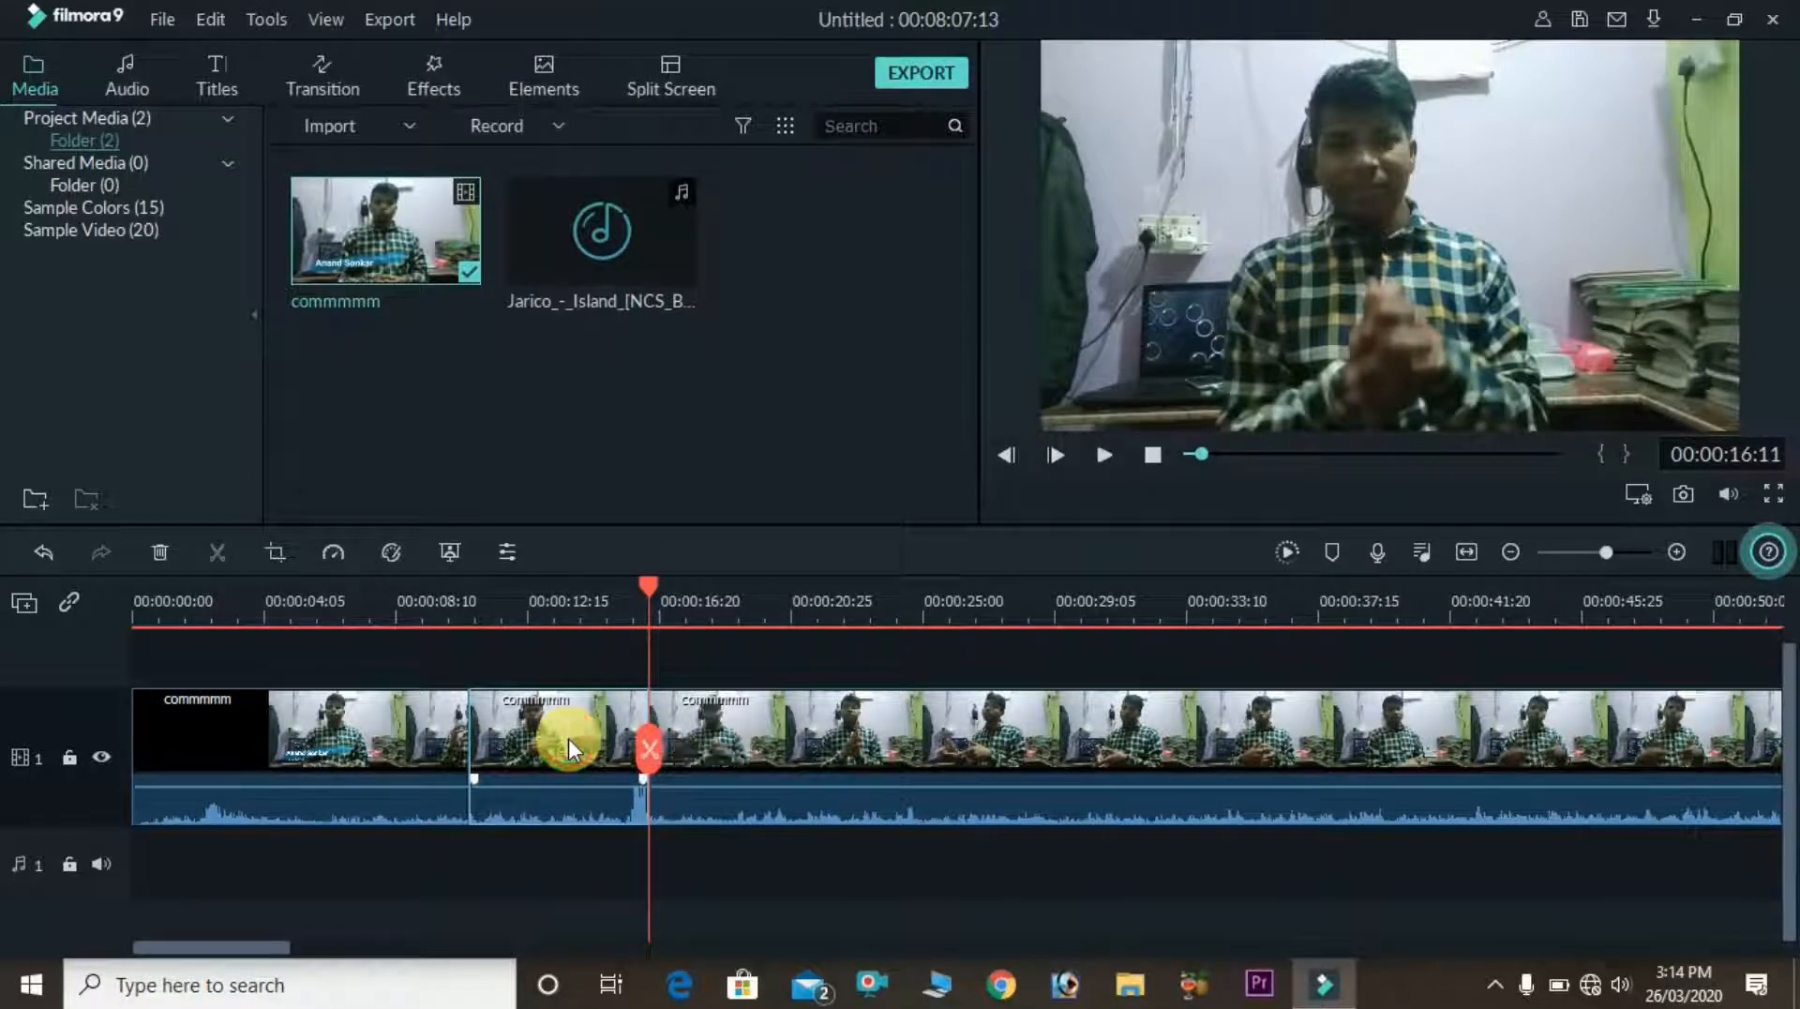
pyautogui.click(333, 552)
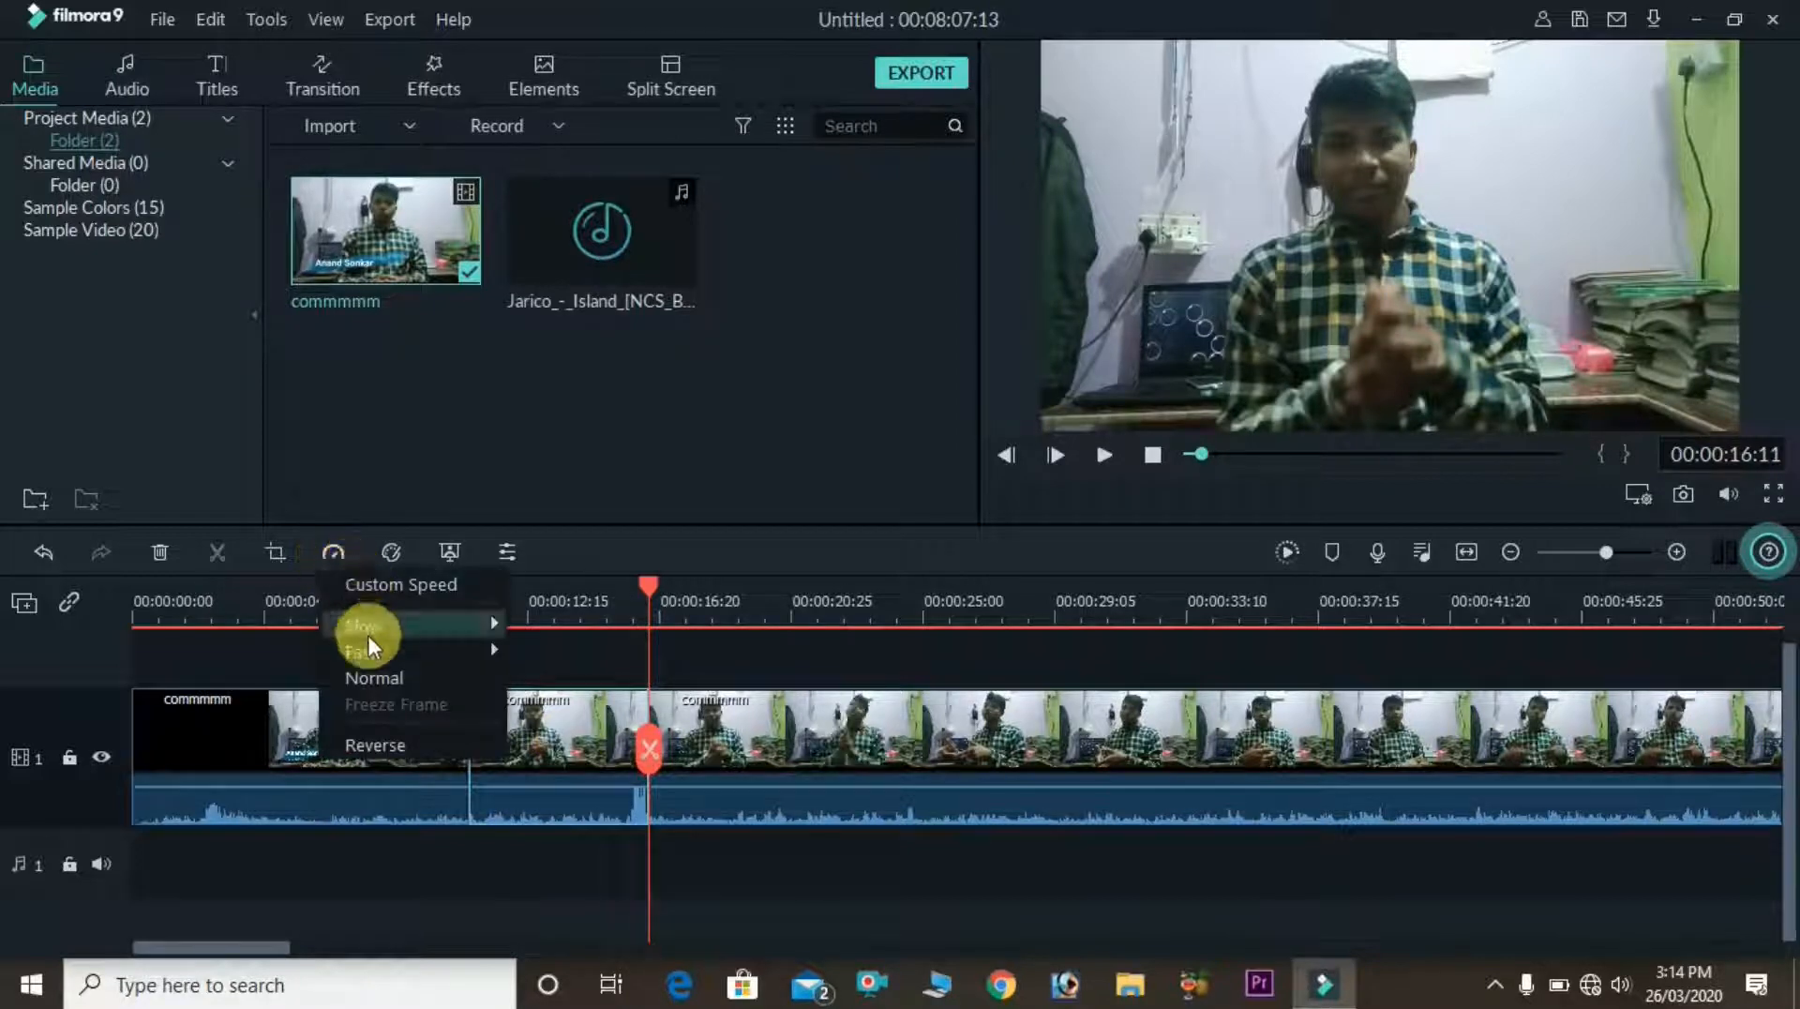
pyautogui.moveTo(369, 650)
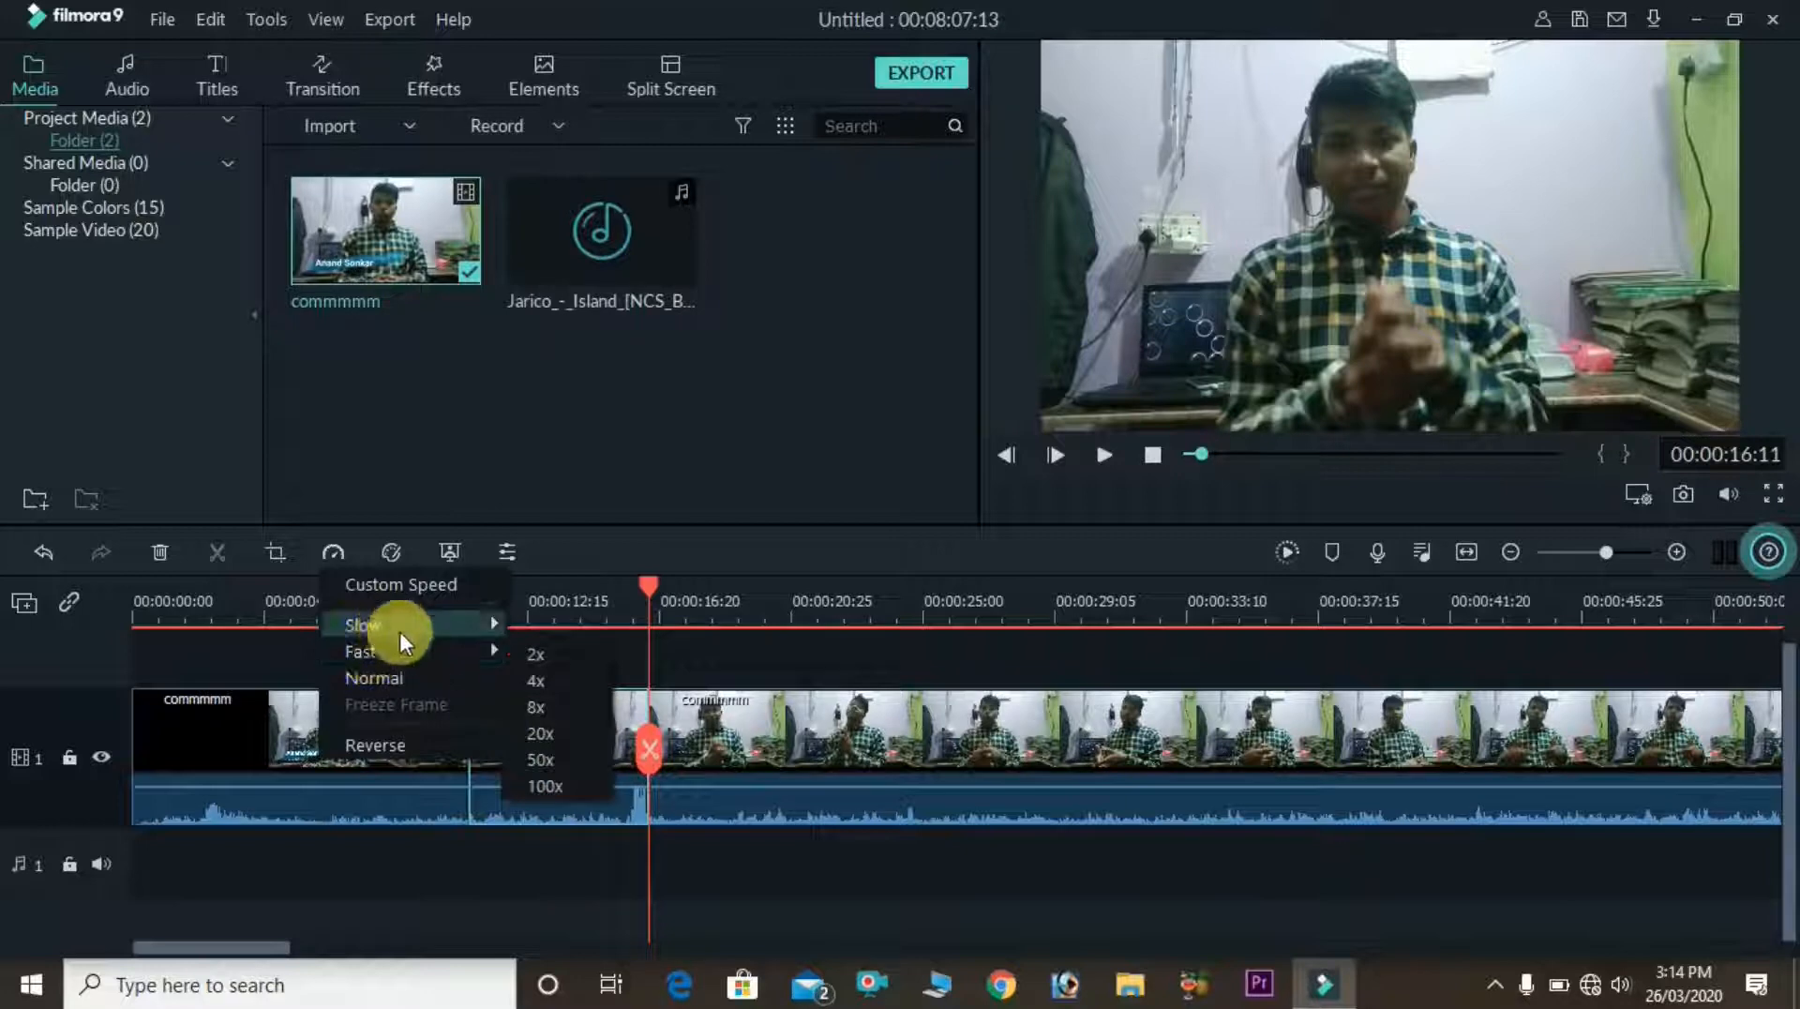
pyautogui.moveTo(407, 626)
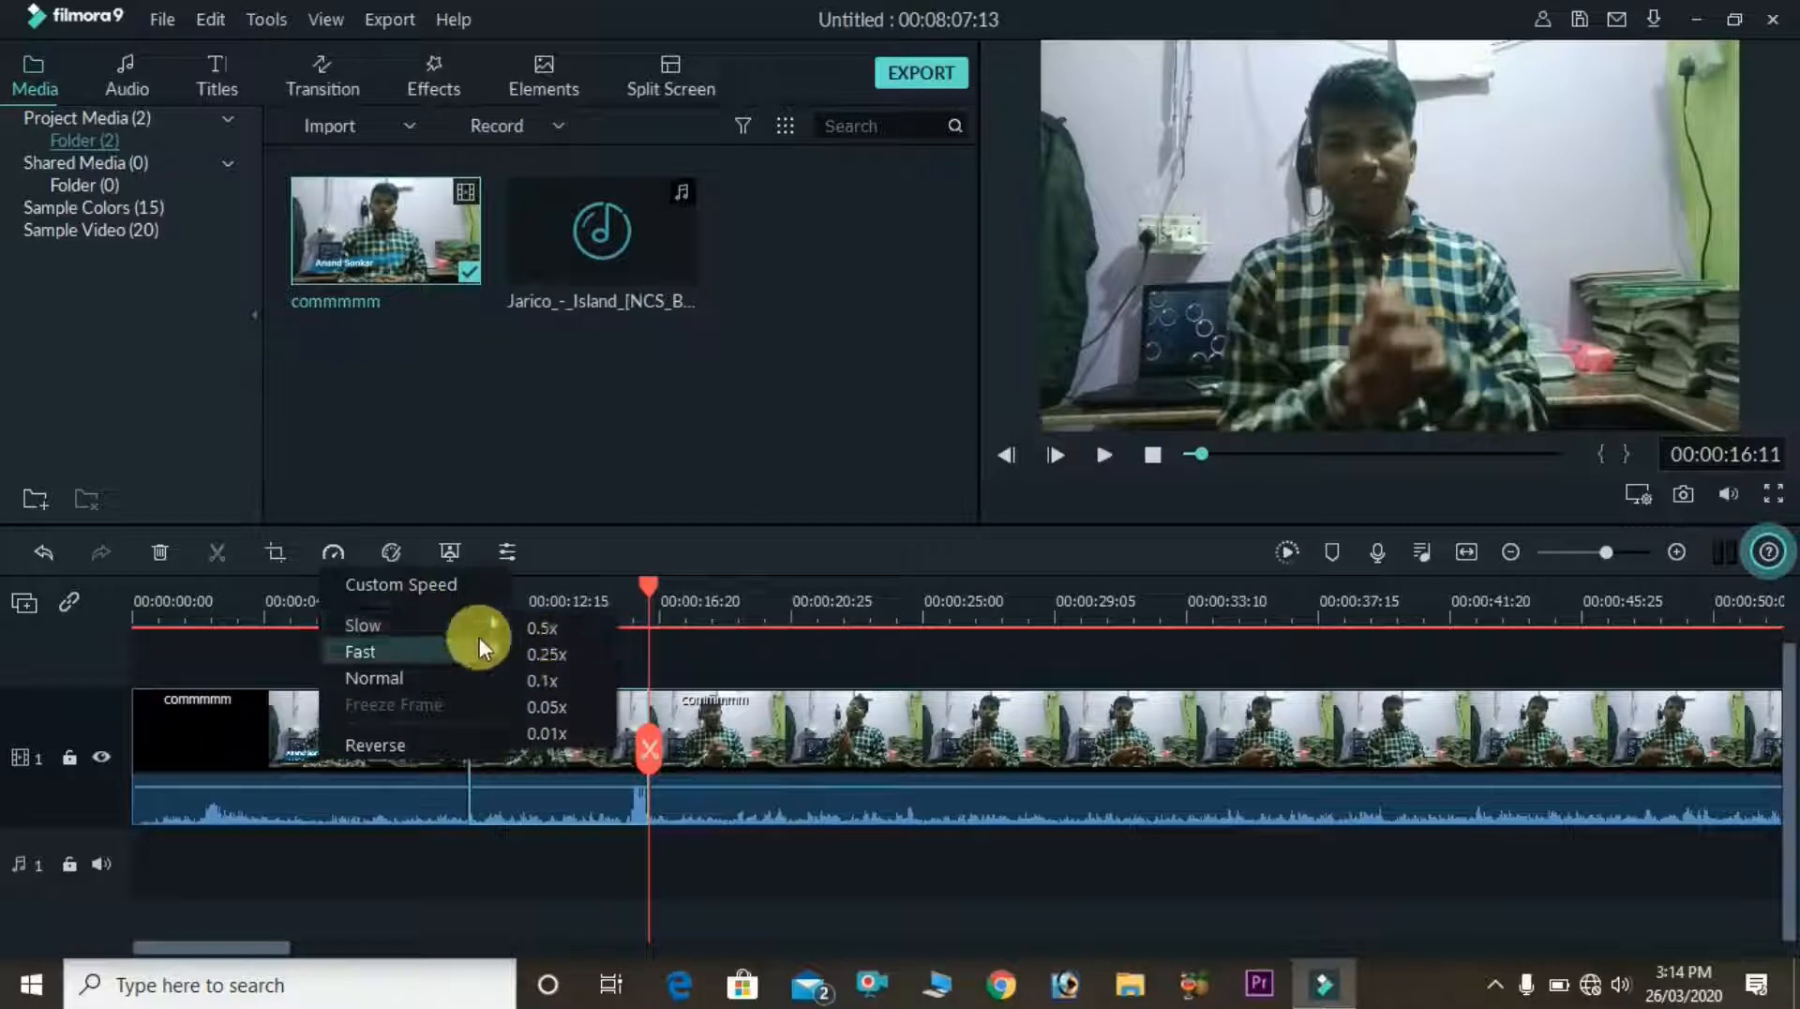
pyautogui.moveTo(461, 647)
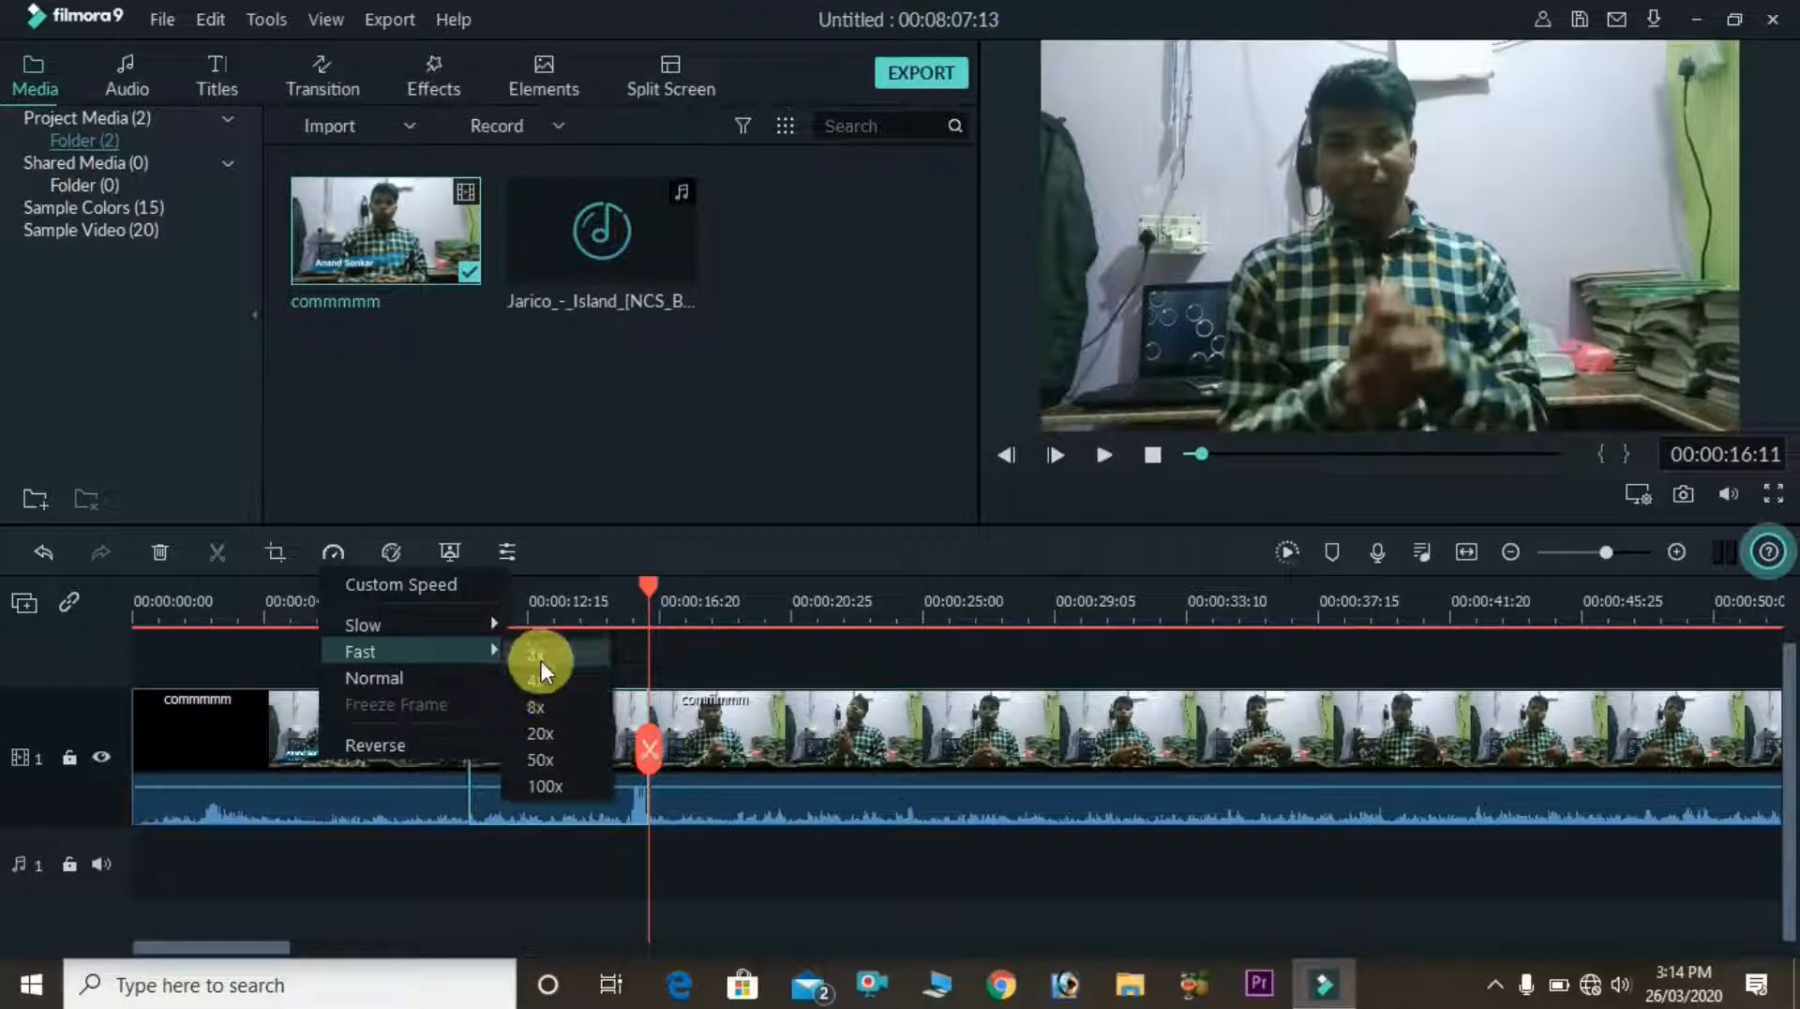
pyautogui.click(535, 653)
# Step: Review the sped-up segment and the footage before and after it in the preview, stopping at 00:00:21:22
pyautogui.click(463, 608)
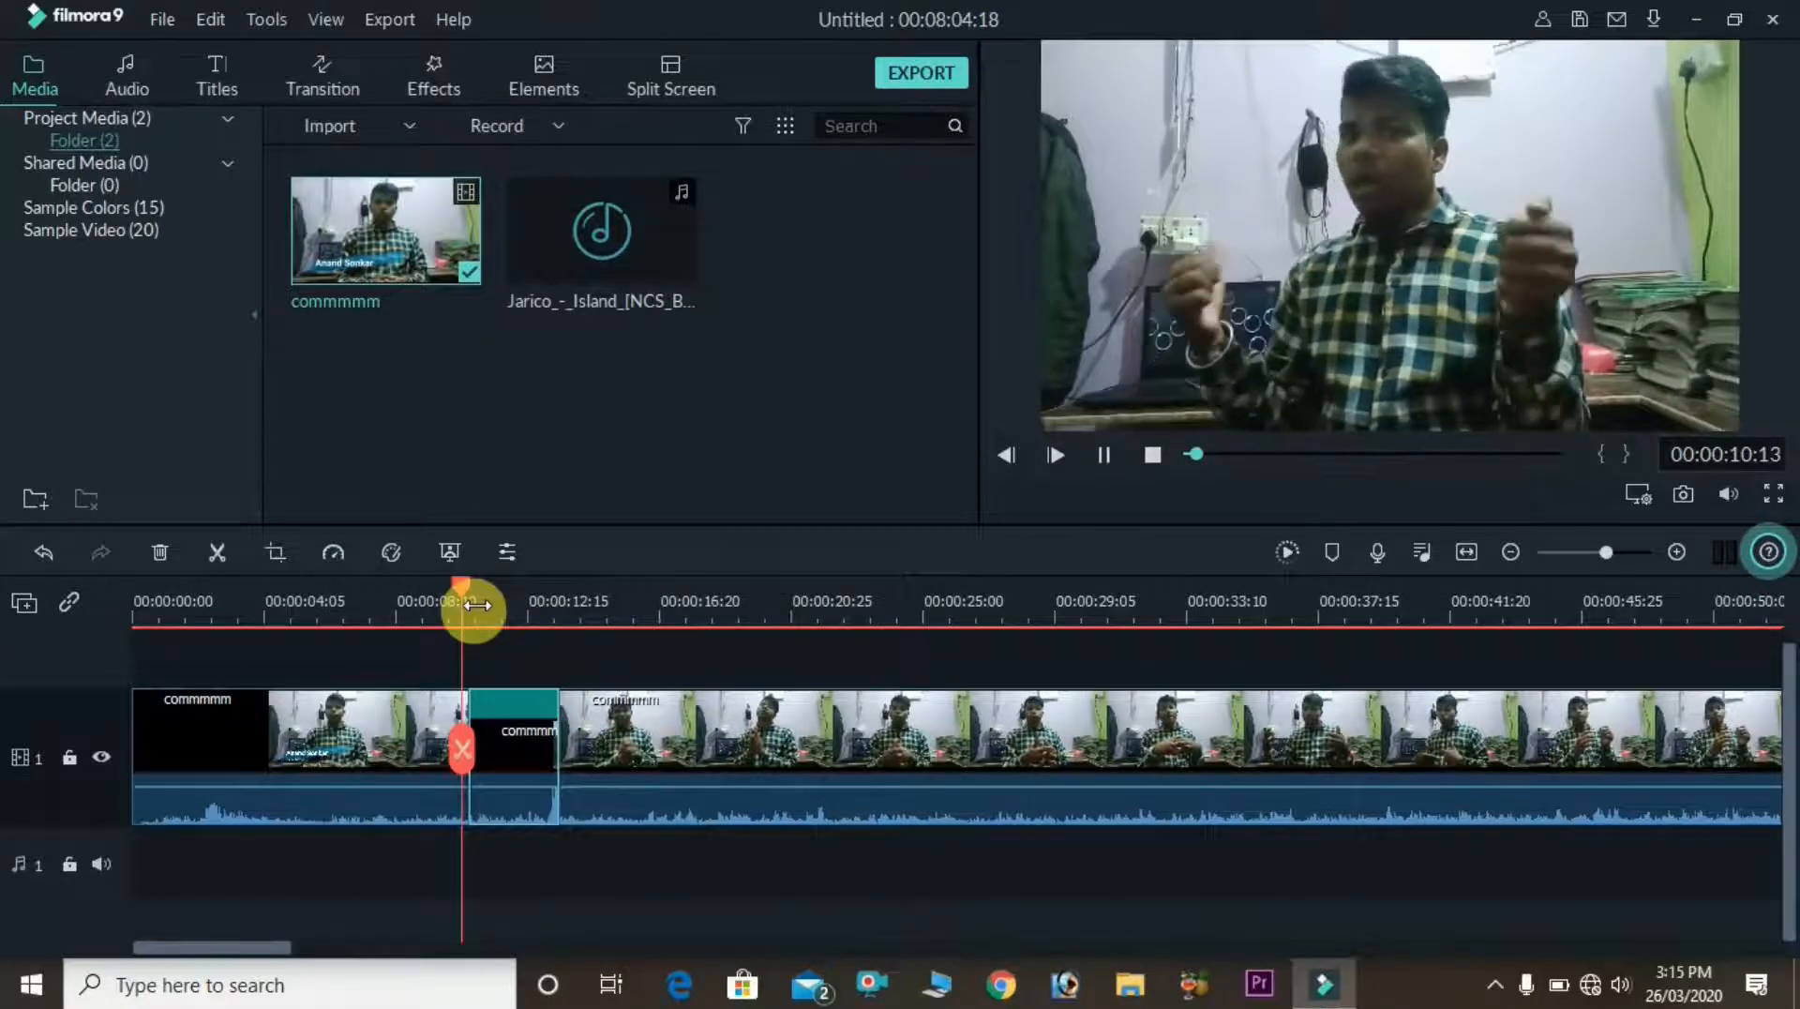
pyautogui.click(953, 609)
pyautogui.click(319, 607)
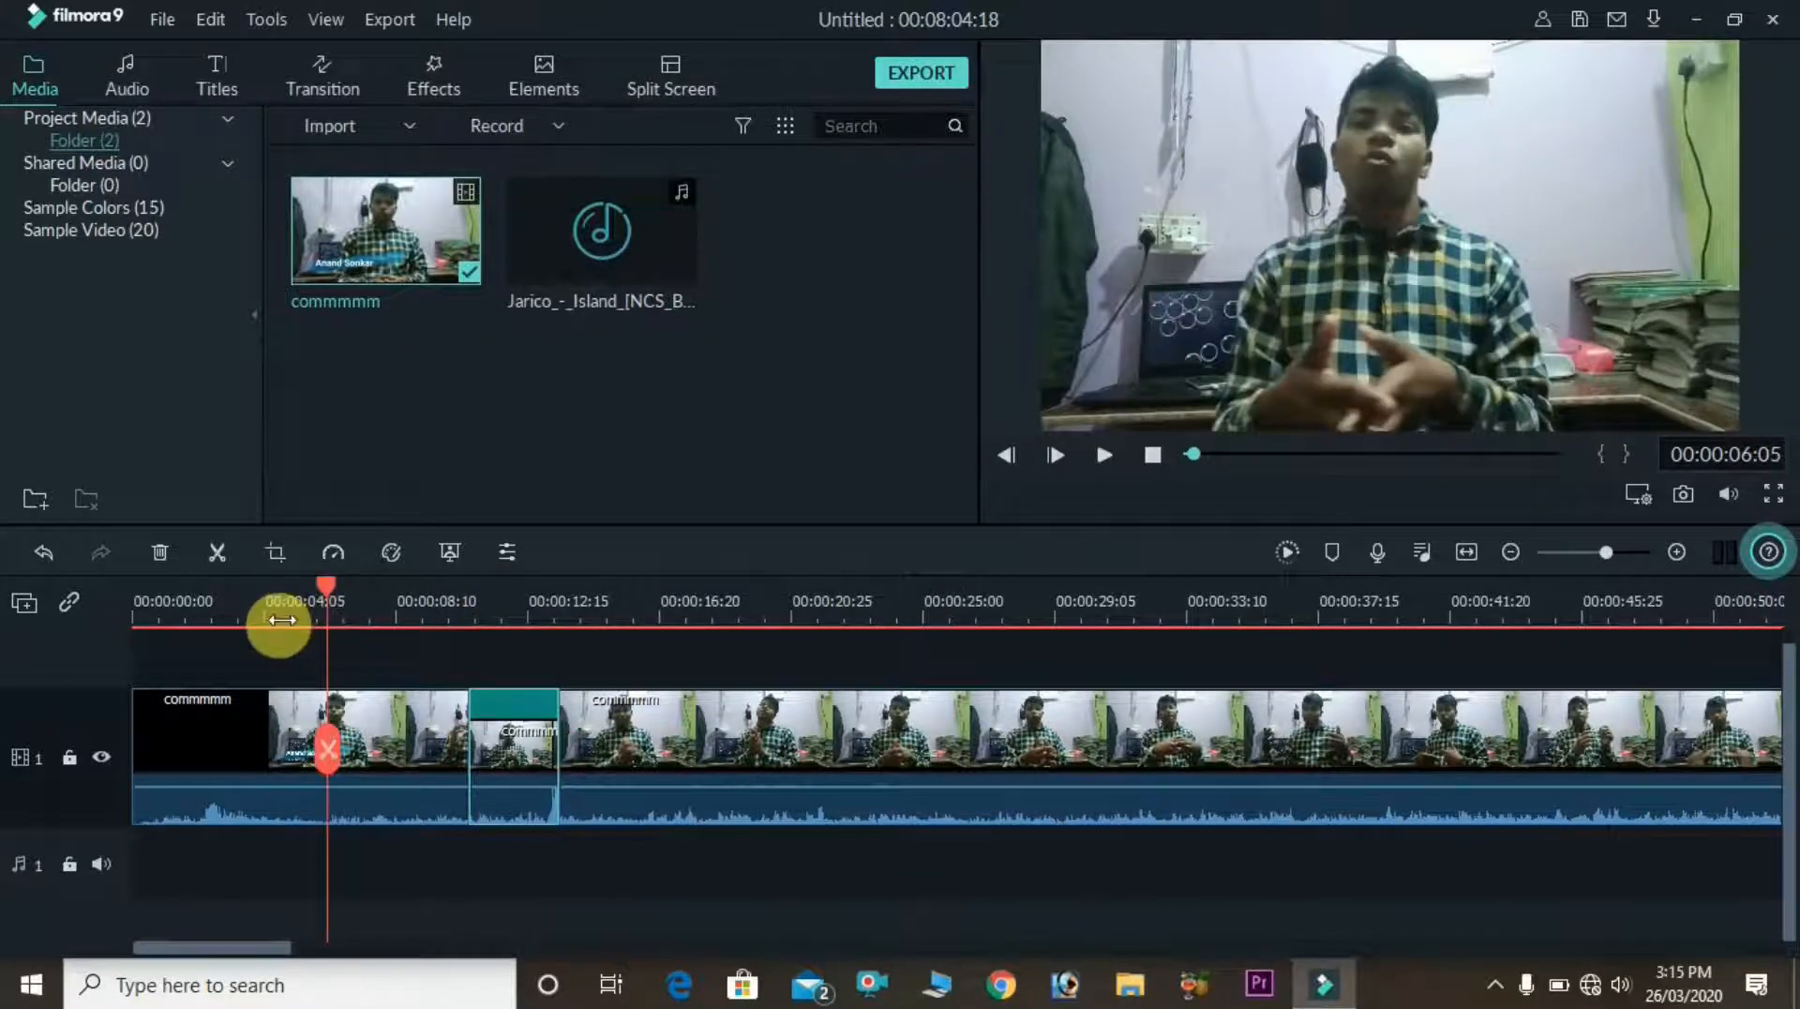
pyautogui.click(271, 619)
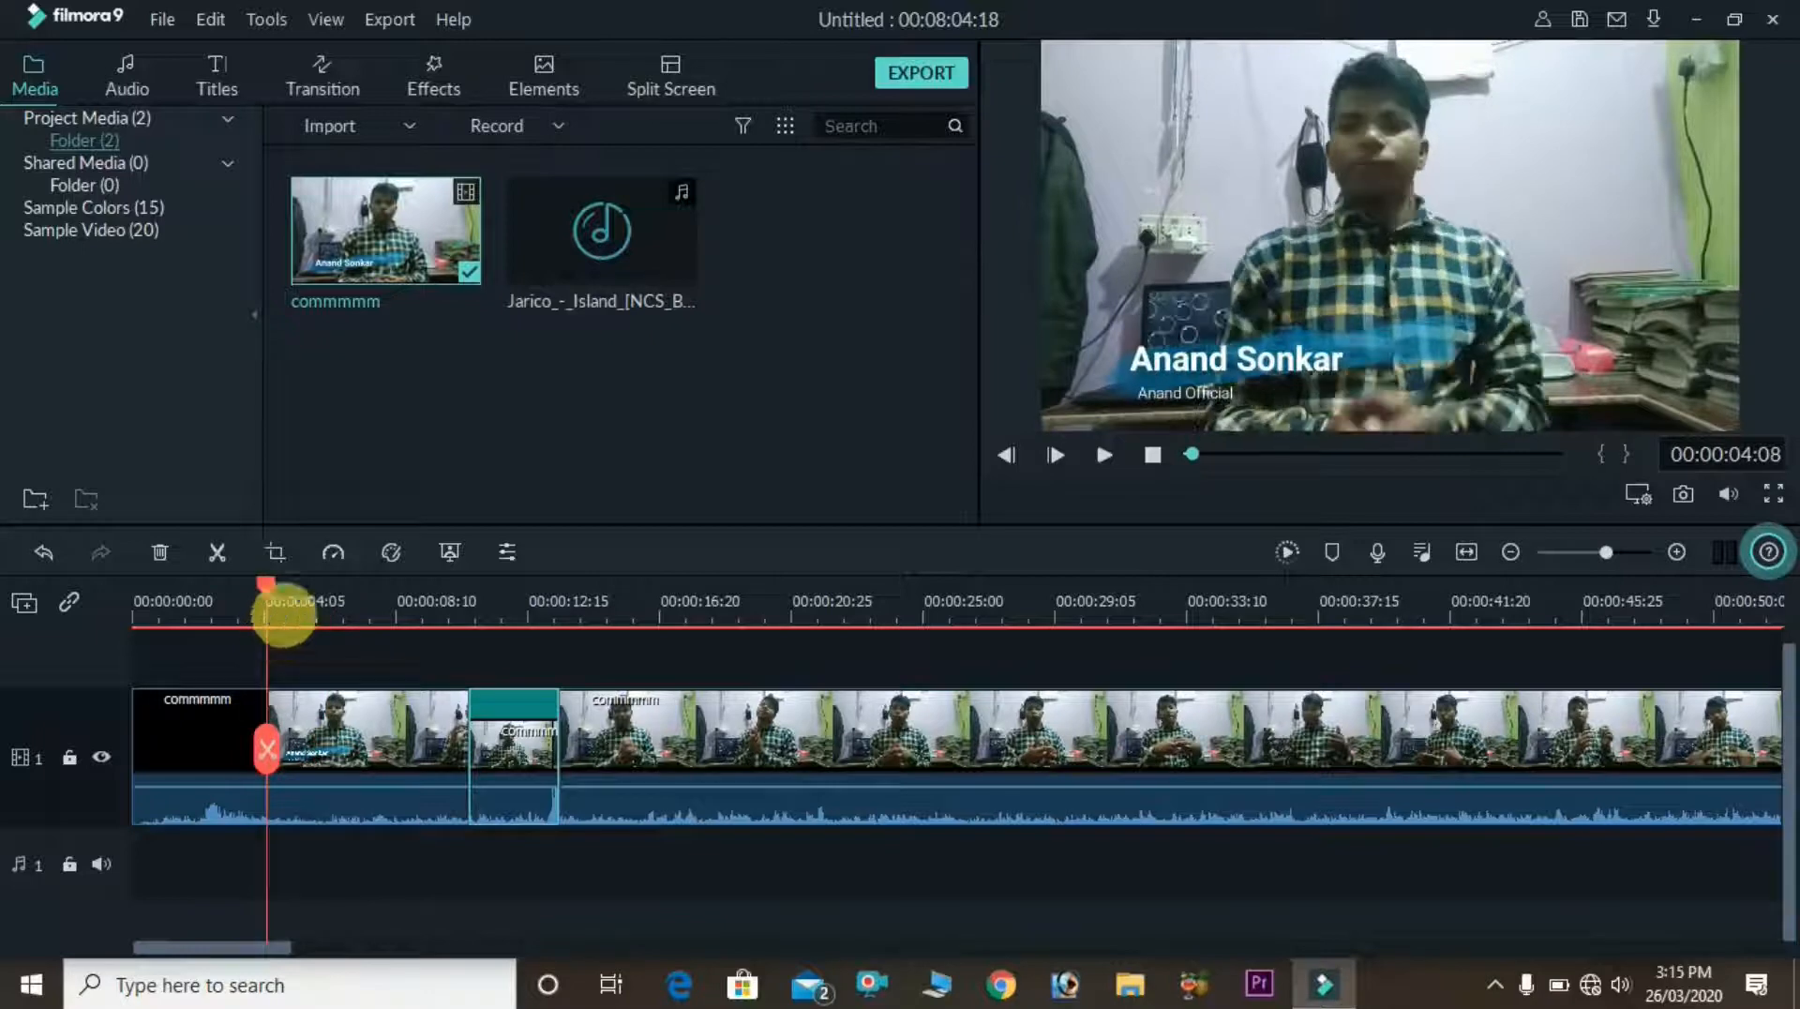
pyautogui.click(1153, 454)
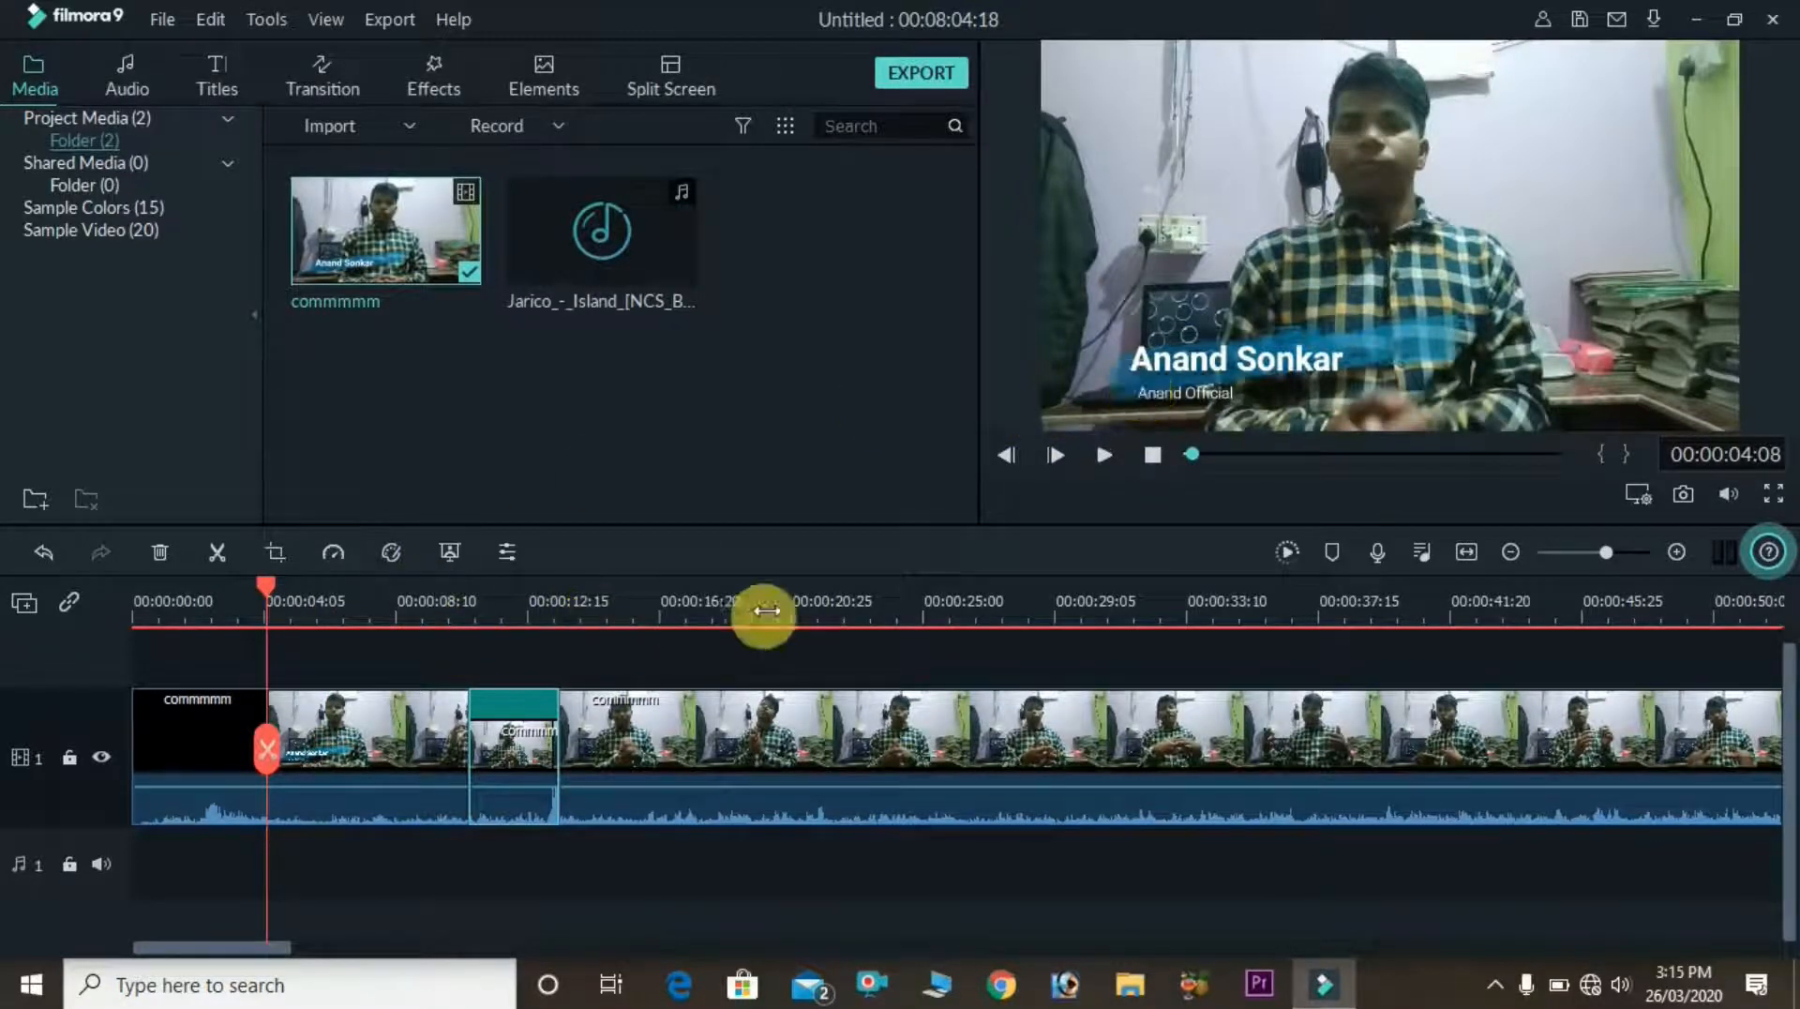
pyautogui.click(803, 611)
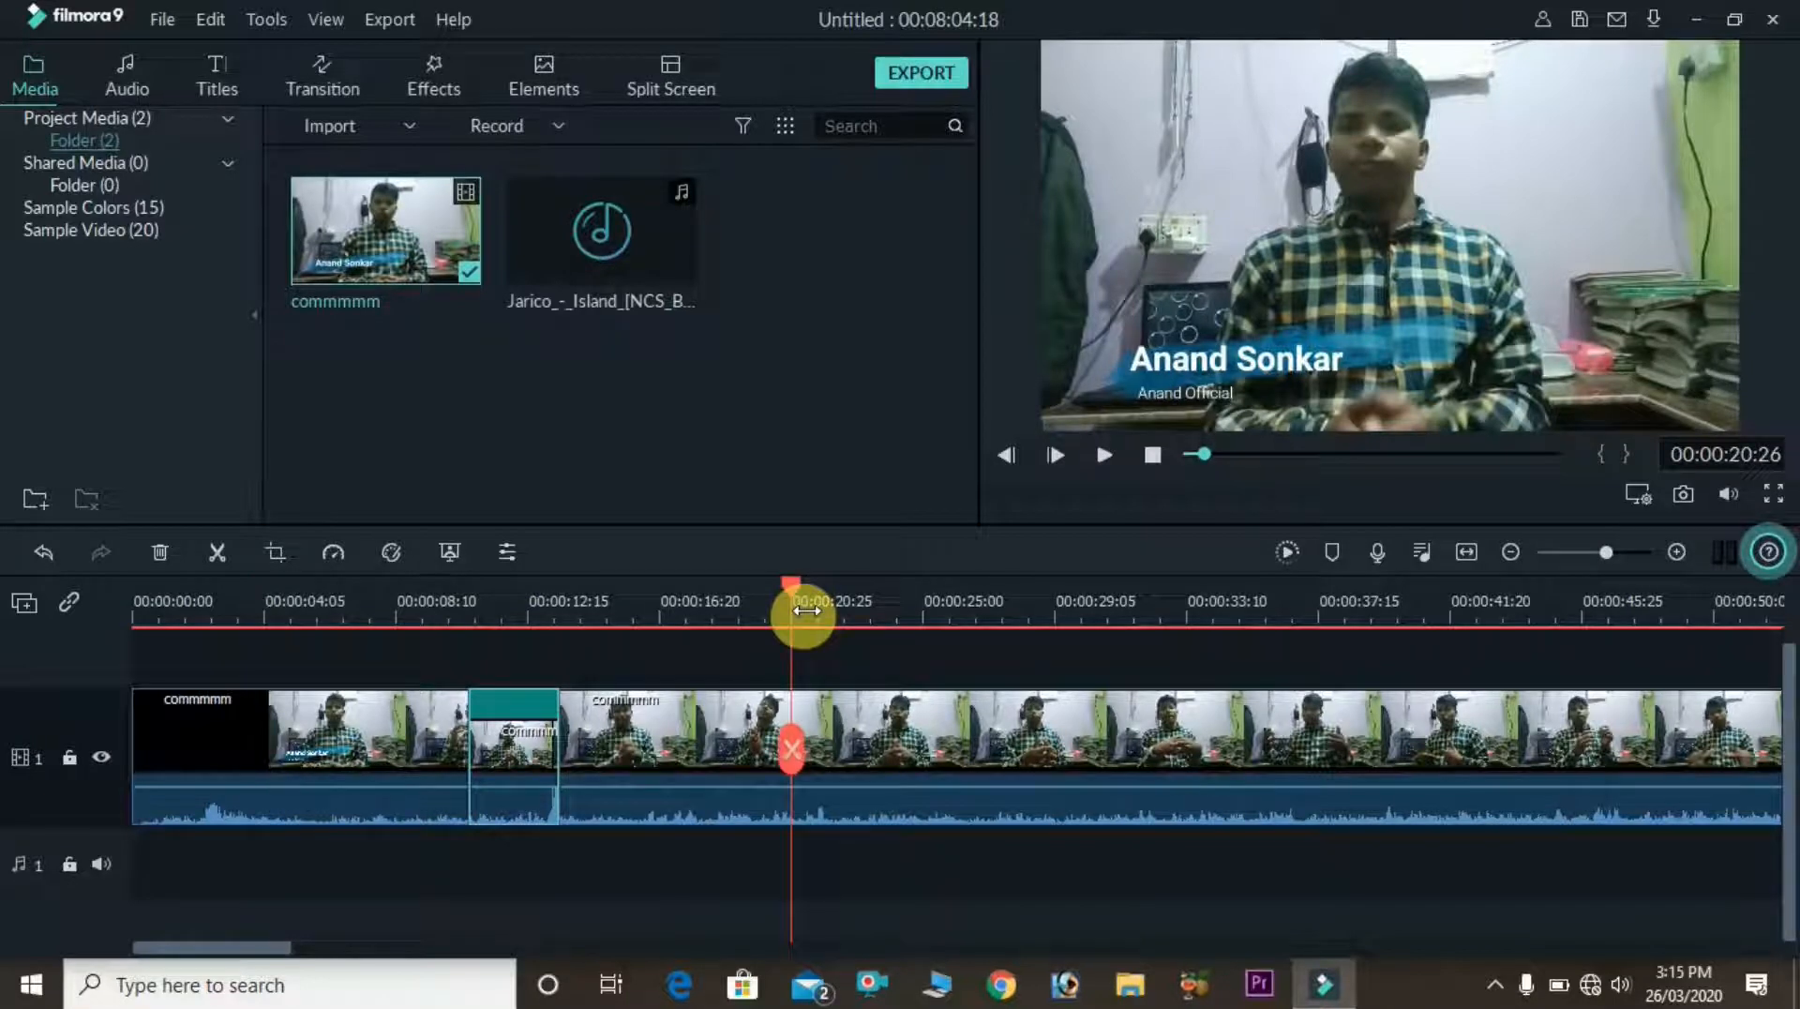
pyautogui.press('space')
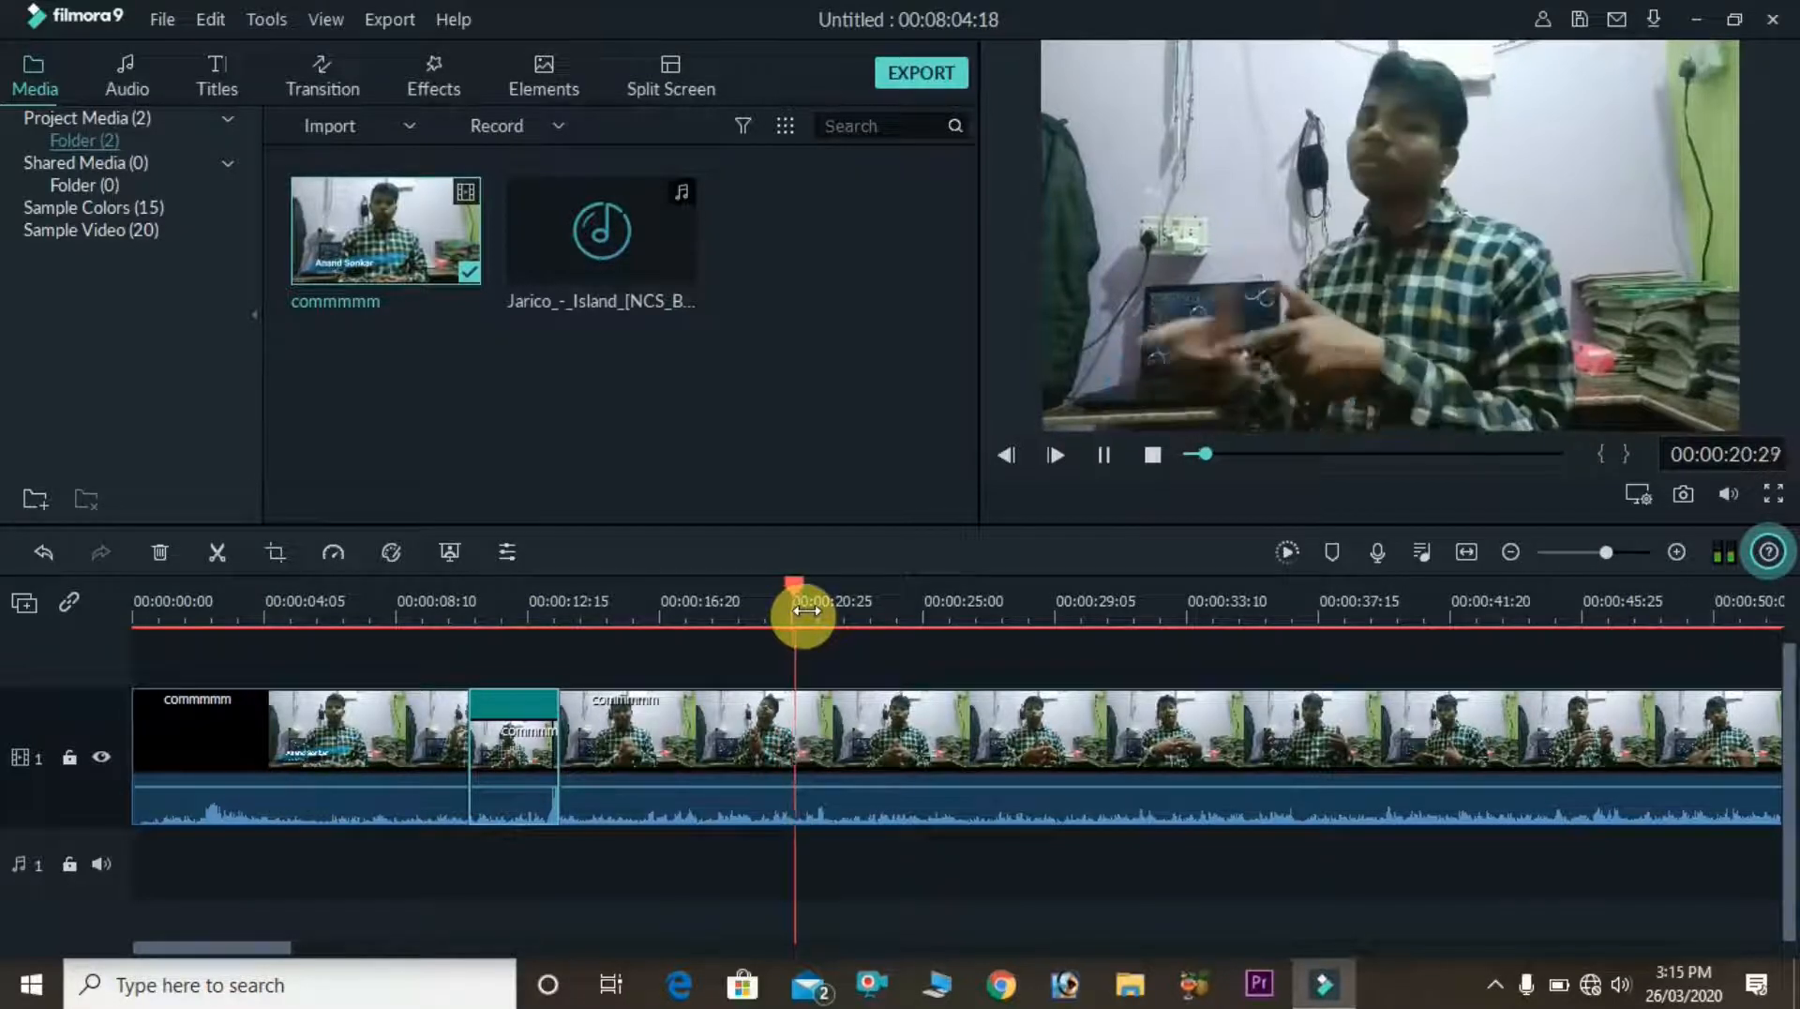
pyautogui.press('space')
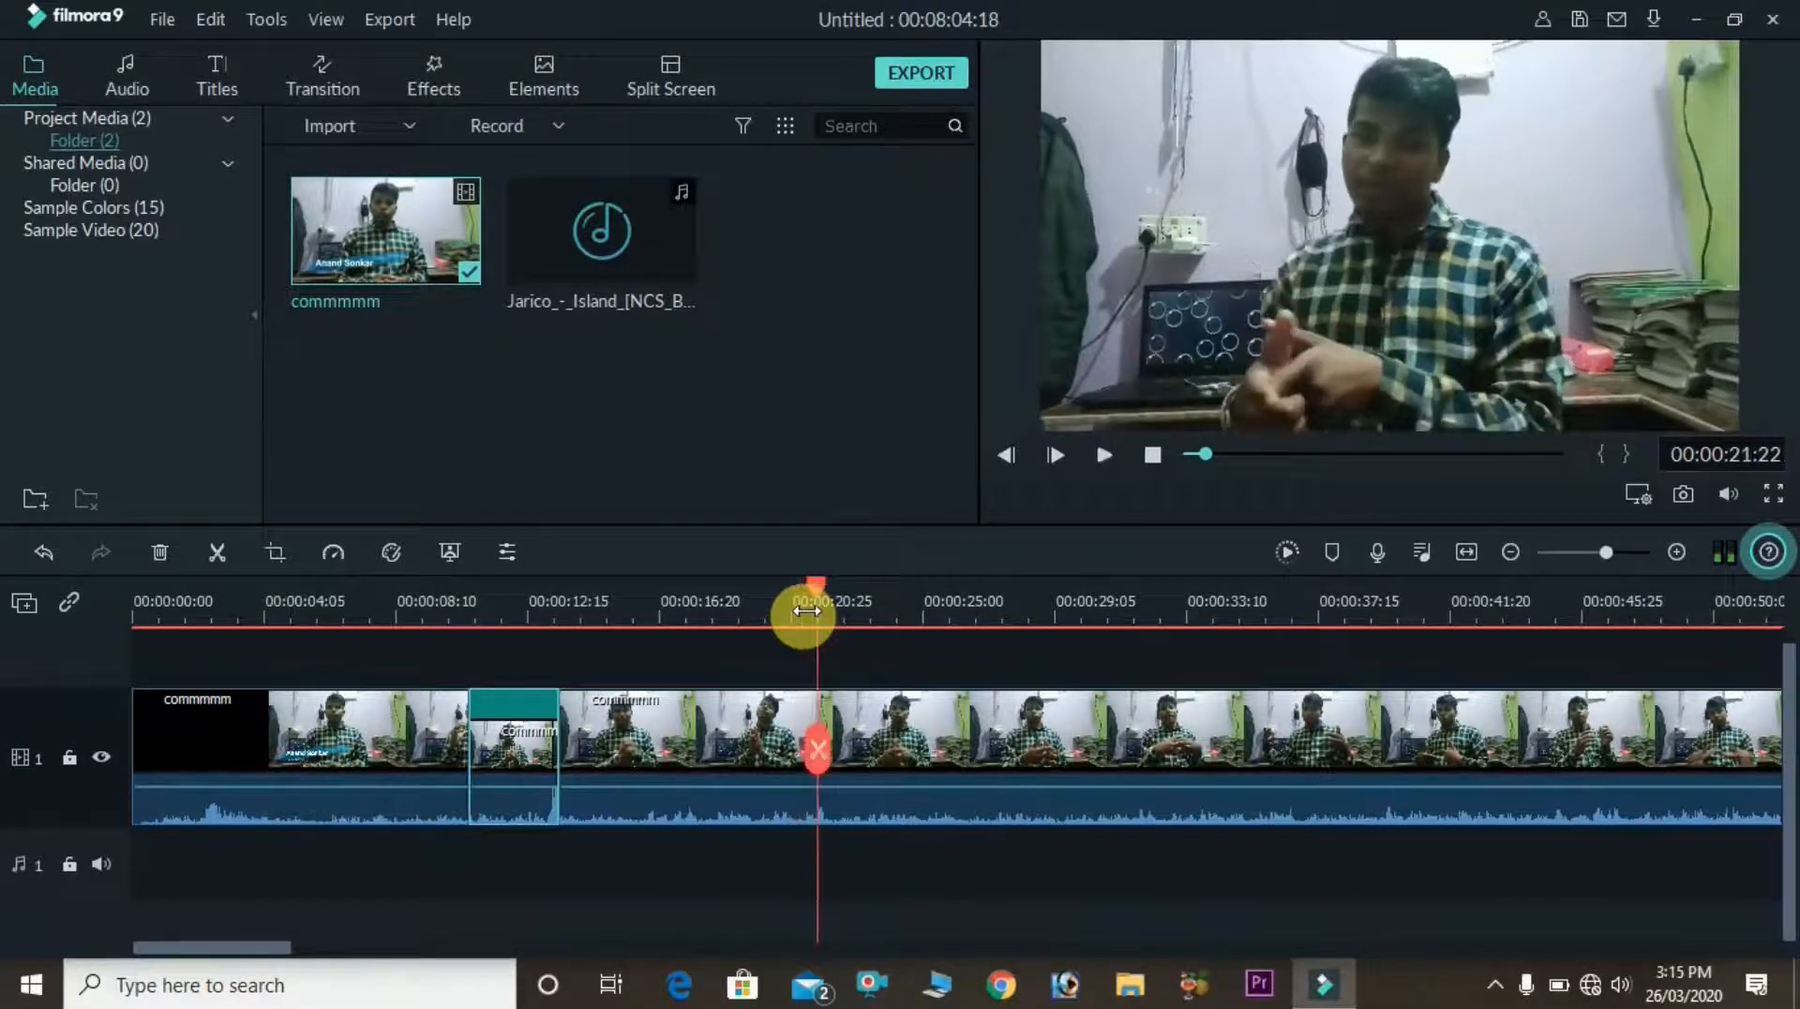
# Step: Browse the title templates and preview Lower Third 23
pyautogui.click(206, 72)
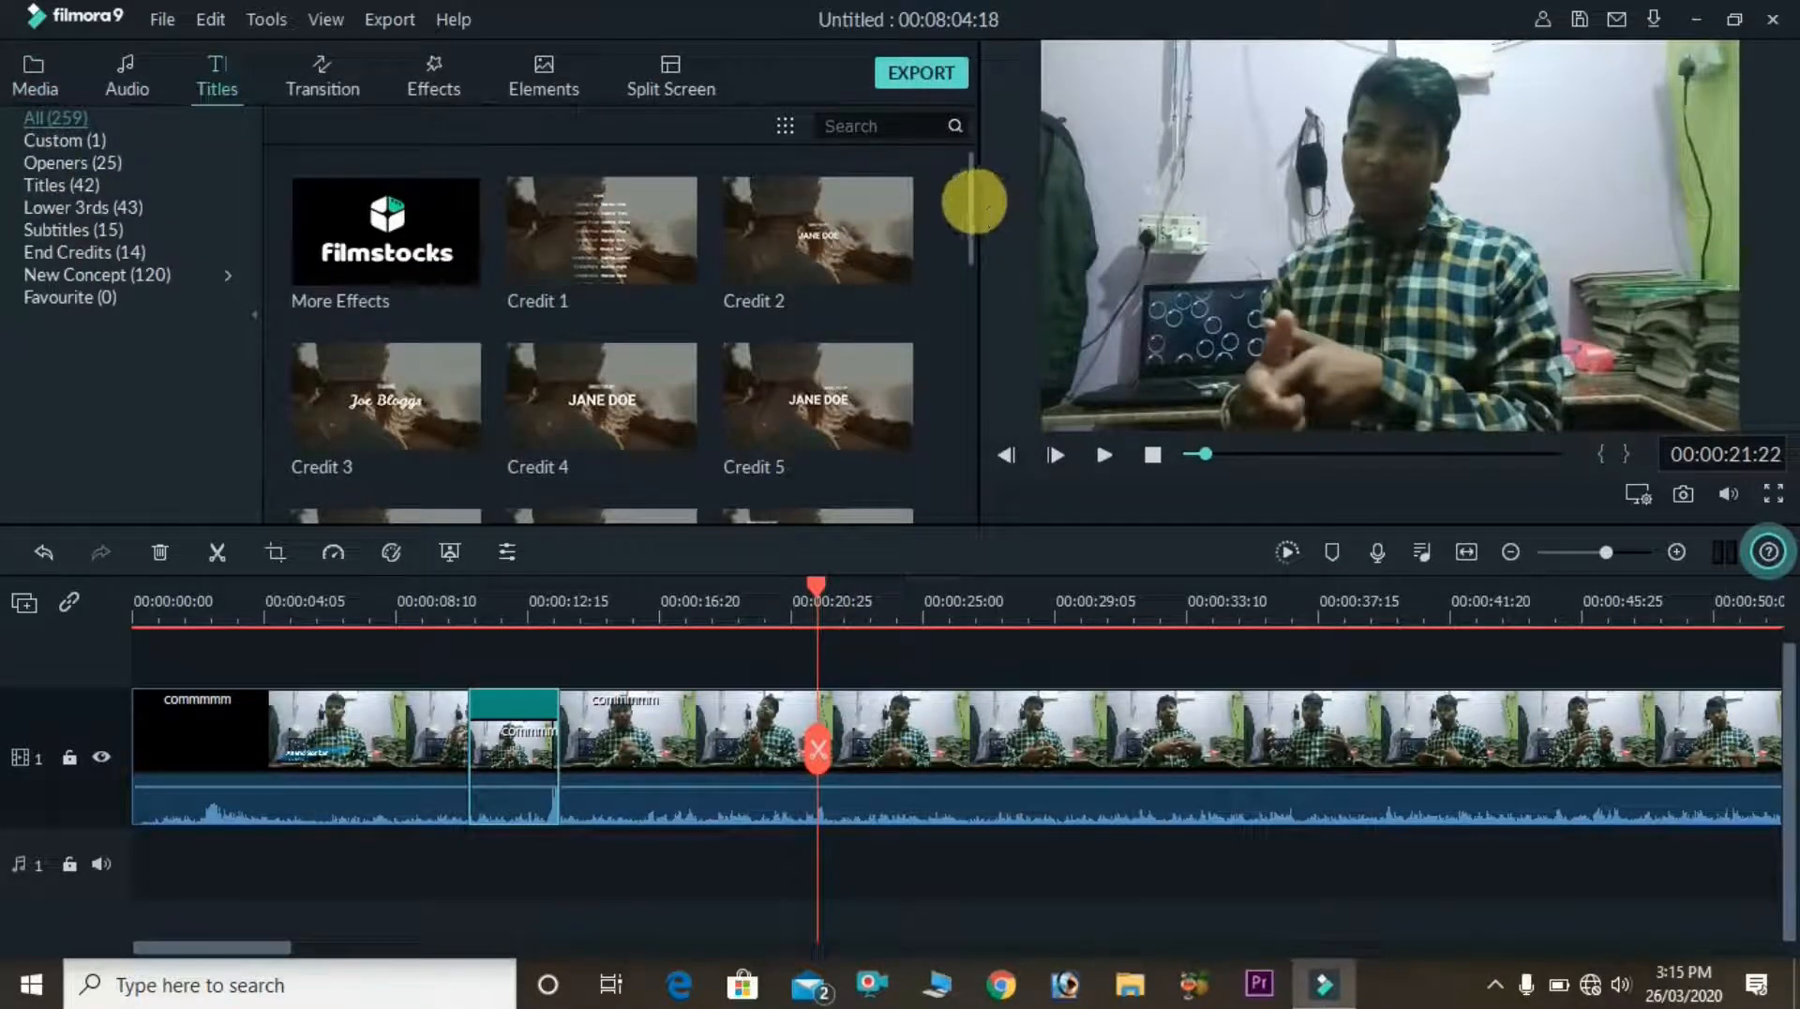
pyautogui.moveTo(972, 201); pyautogui.dragTo(970, 524)
pyautogui.scroll(5, 656, 309)
pyautogui.click(430, 313)
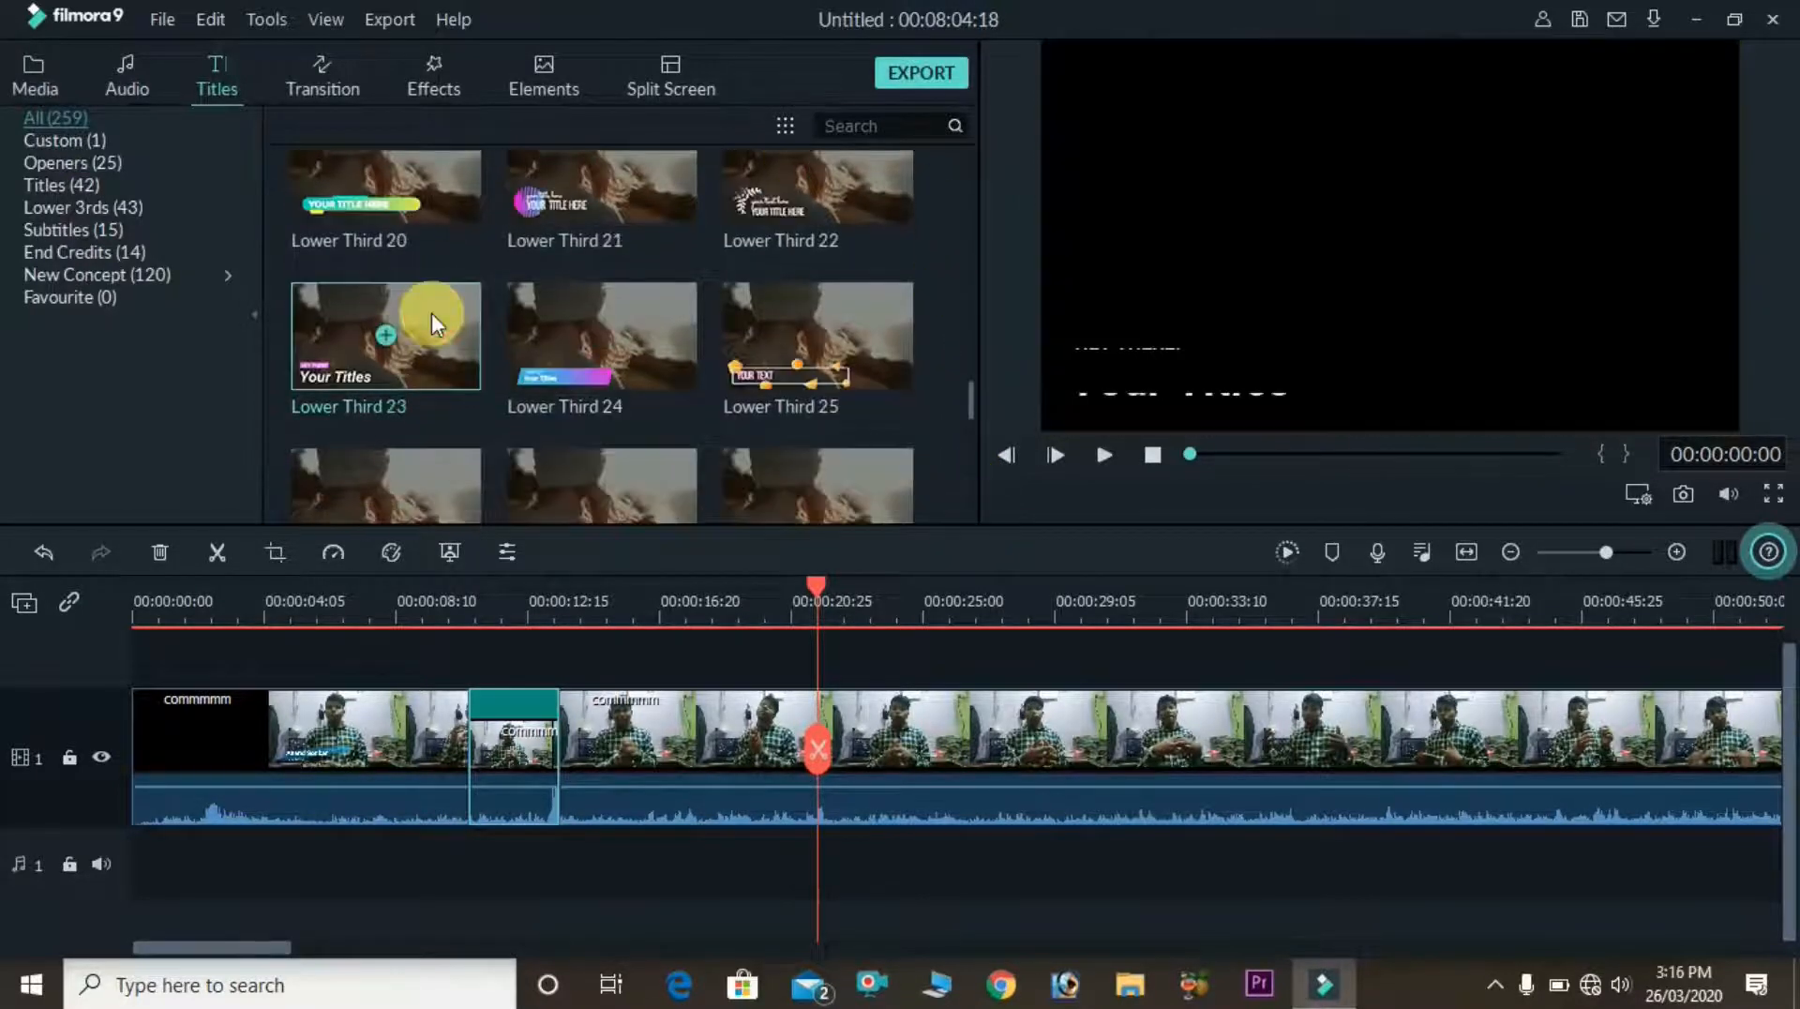
pyautogui.click(1102, 455)
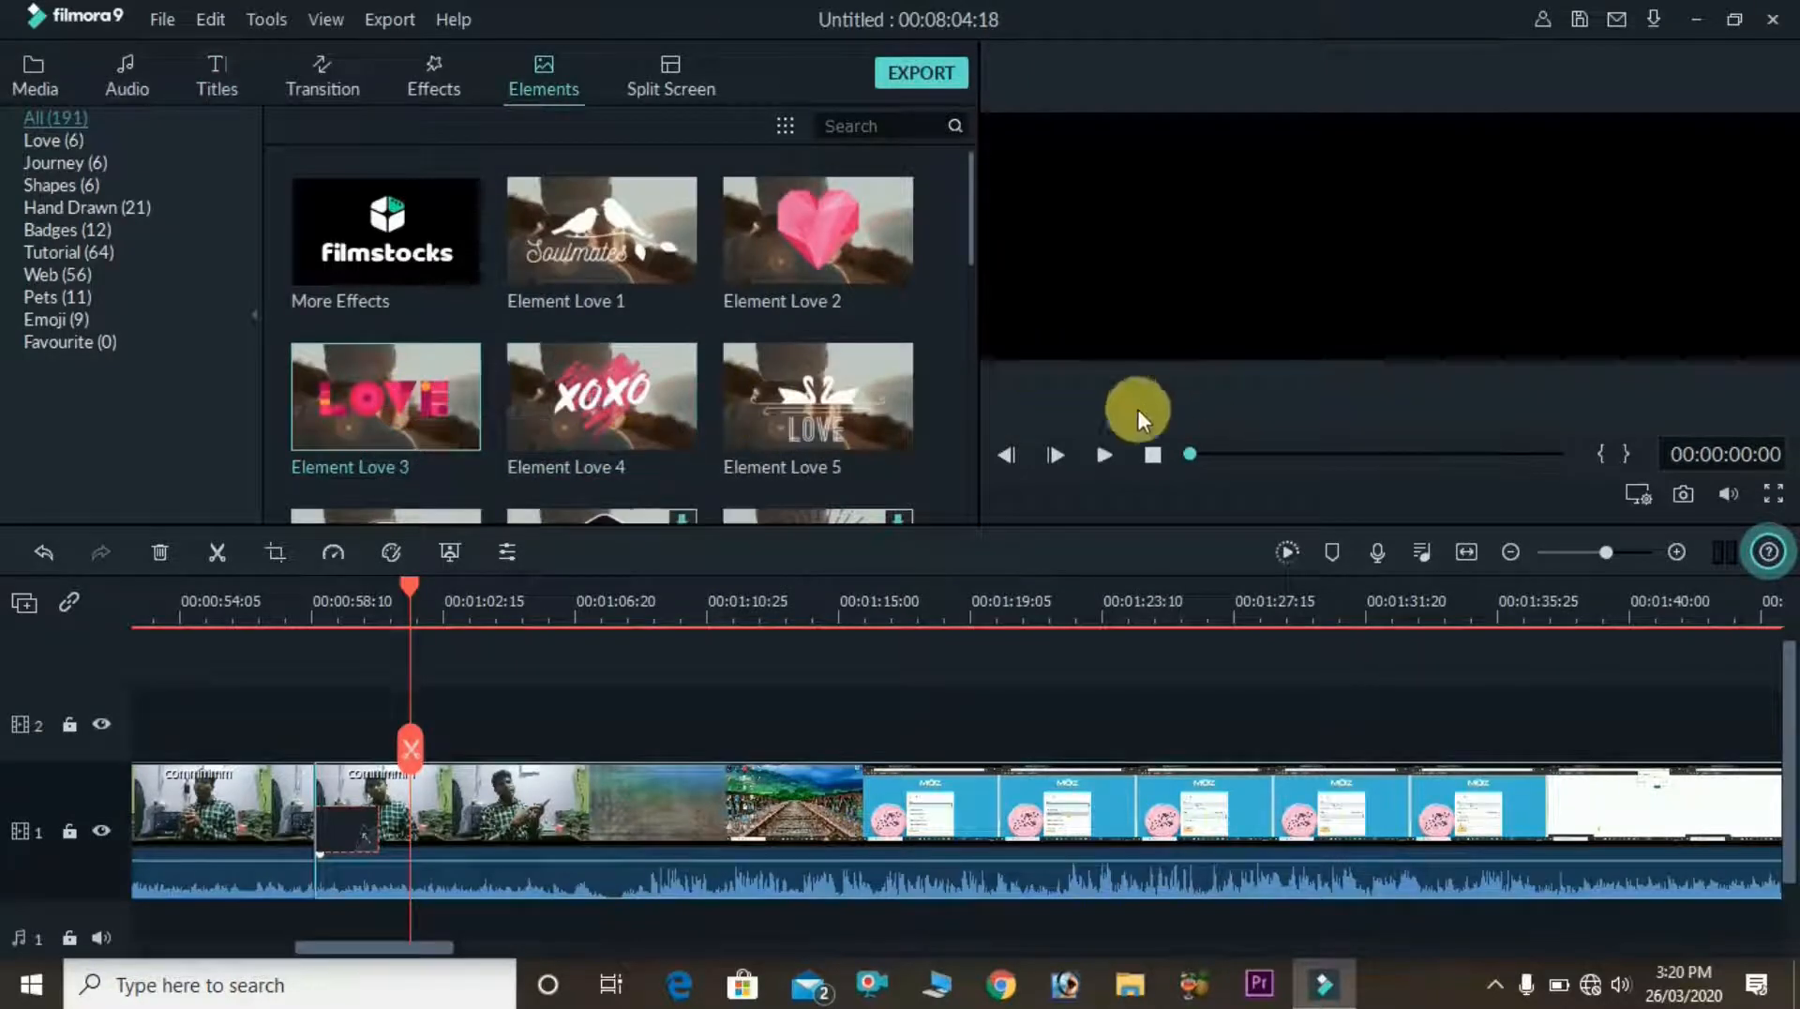
pyautogui.click(1093, 451)
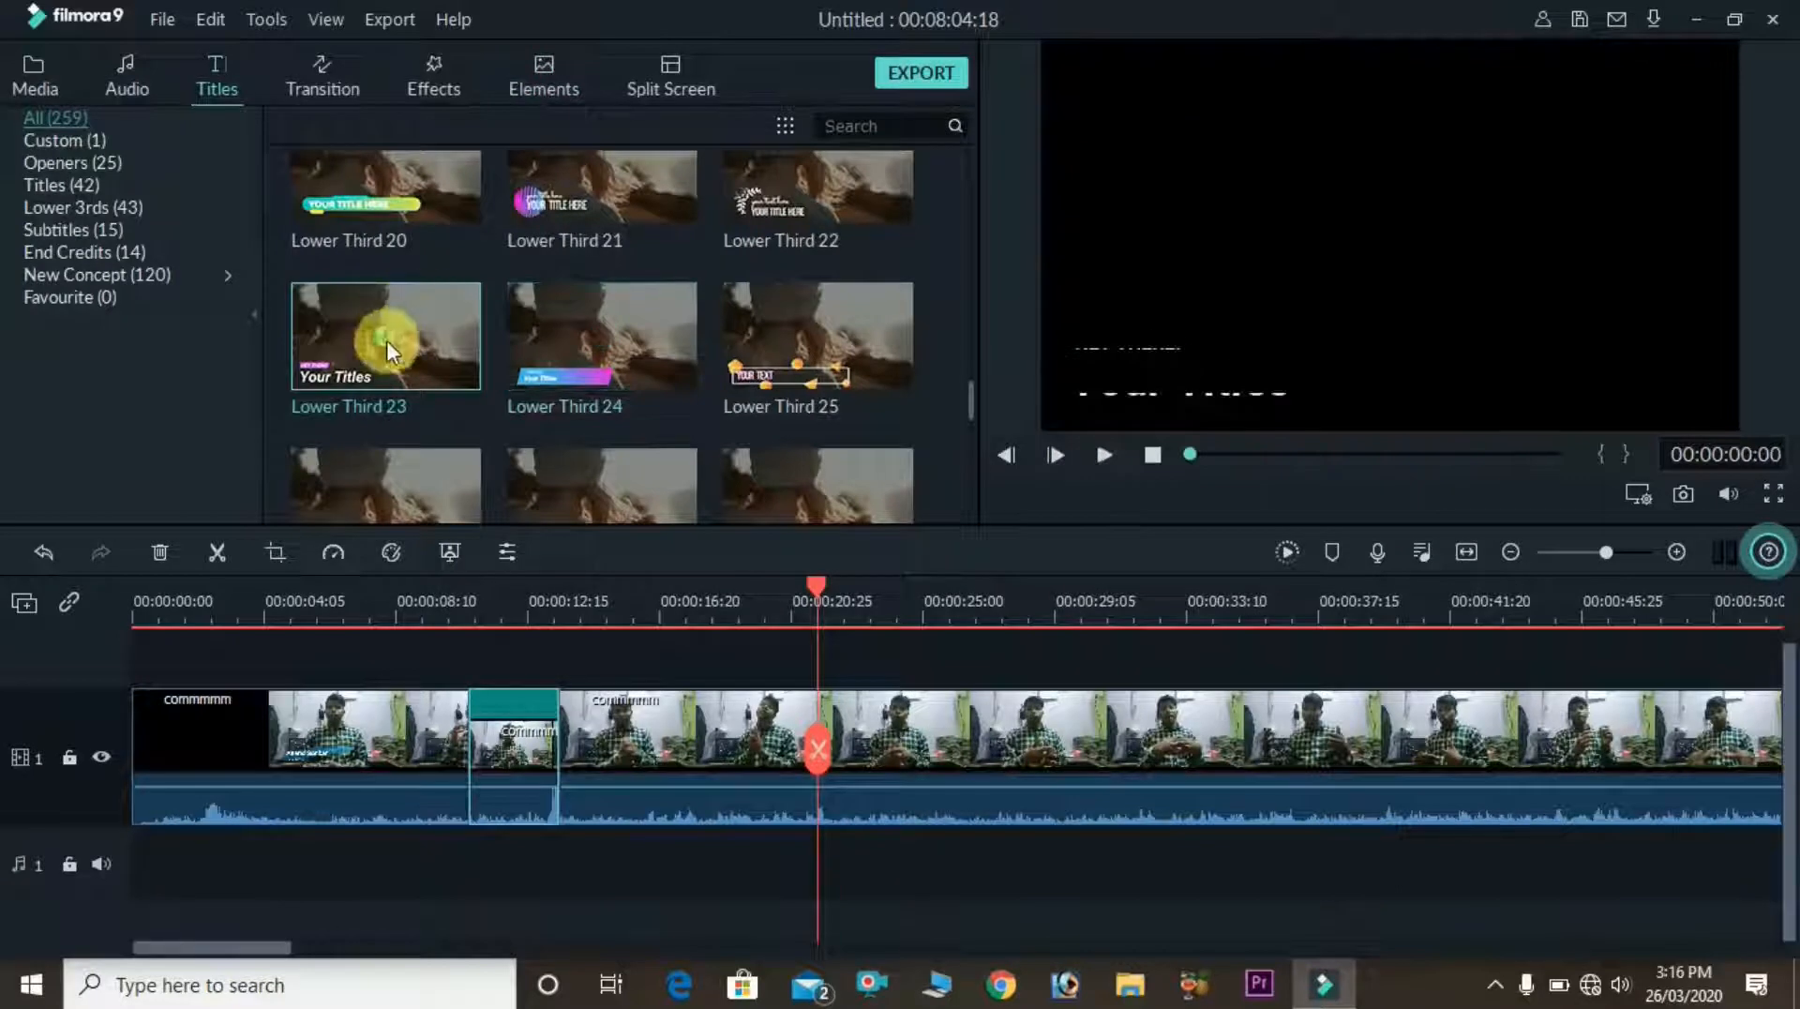
# Step: Add the Lower Third 23 title on the track above the video, starting at 00:00:26:20
pyautogui.click(386, 340)
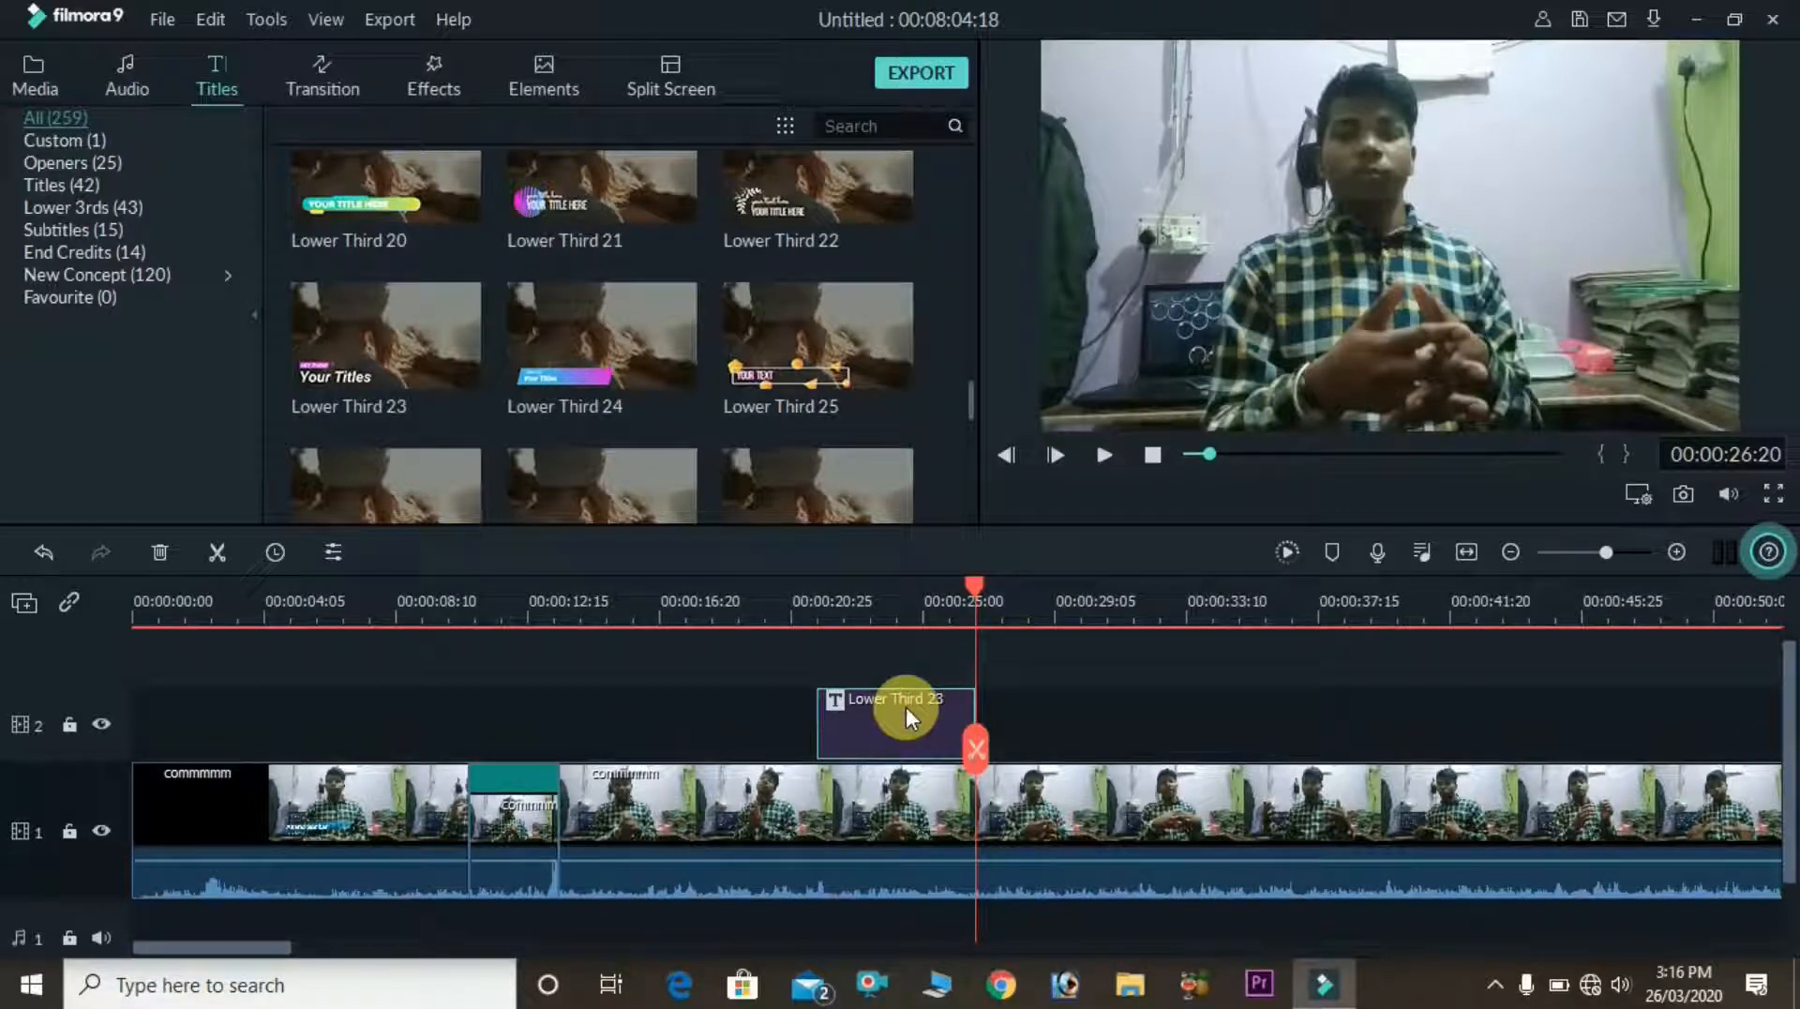
pyautogui.moveTo(906, 706); pyautogui.dragTo(1082, 721)
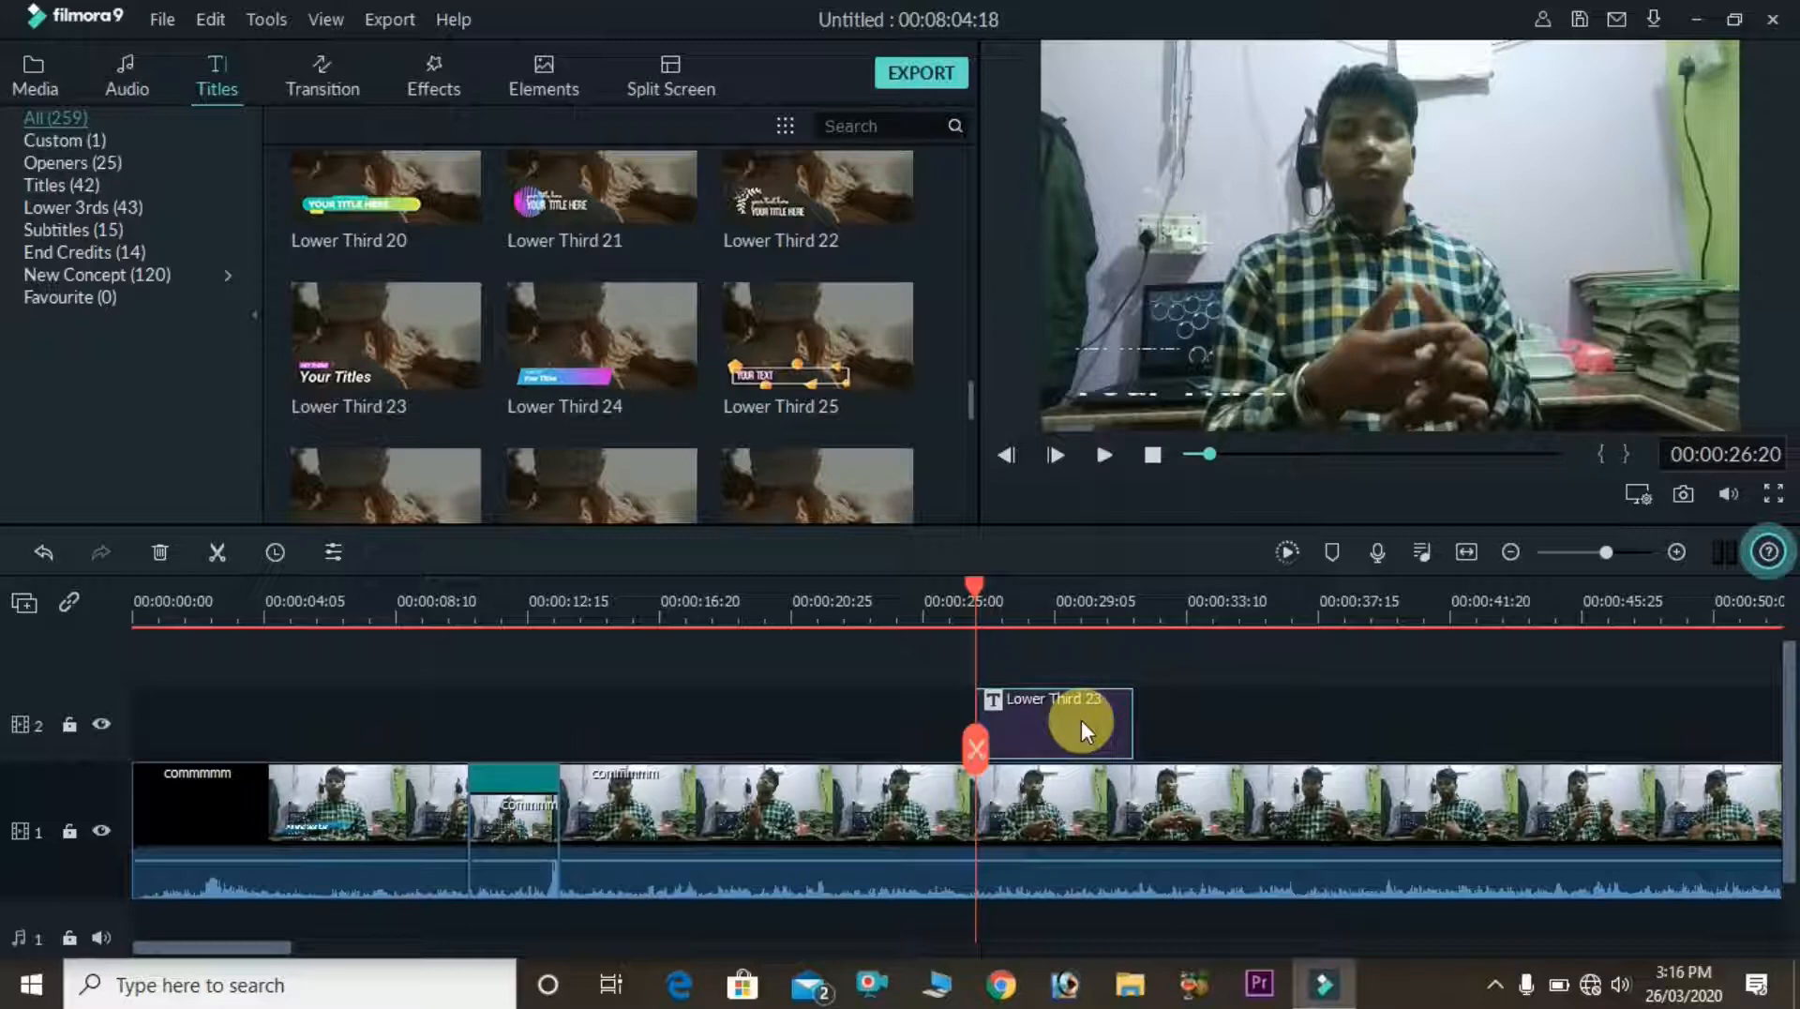
# Step: Open the Lower Third 23 title for advanced editing and replace its "HEY THERE!" line with "xyz"
pyautogui.rightClick(1082, 720)
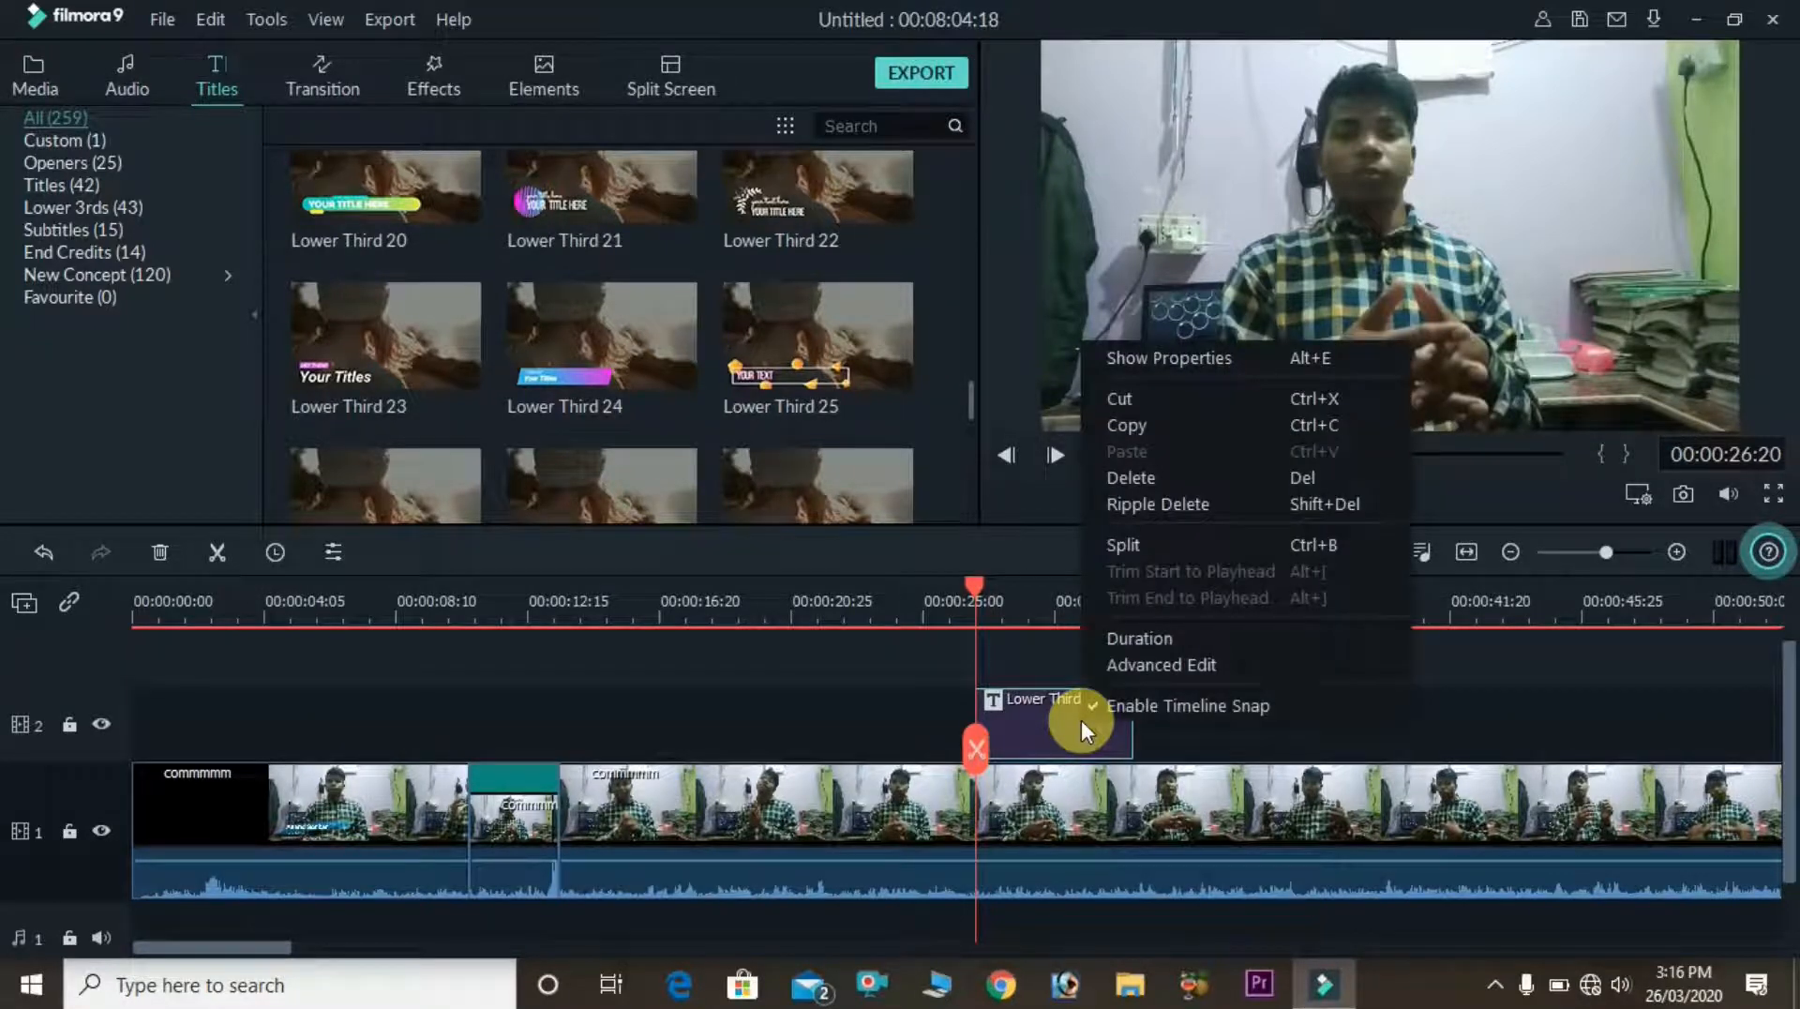
pyautogui.click(1082, 720)
pyautogui.rightClick(1082, 720)
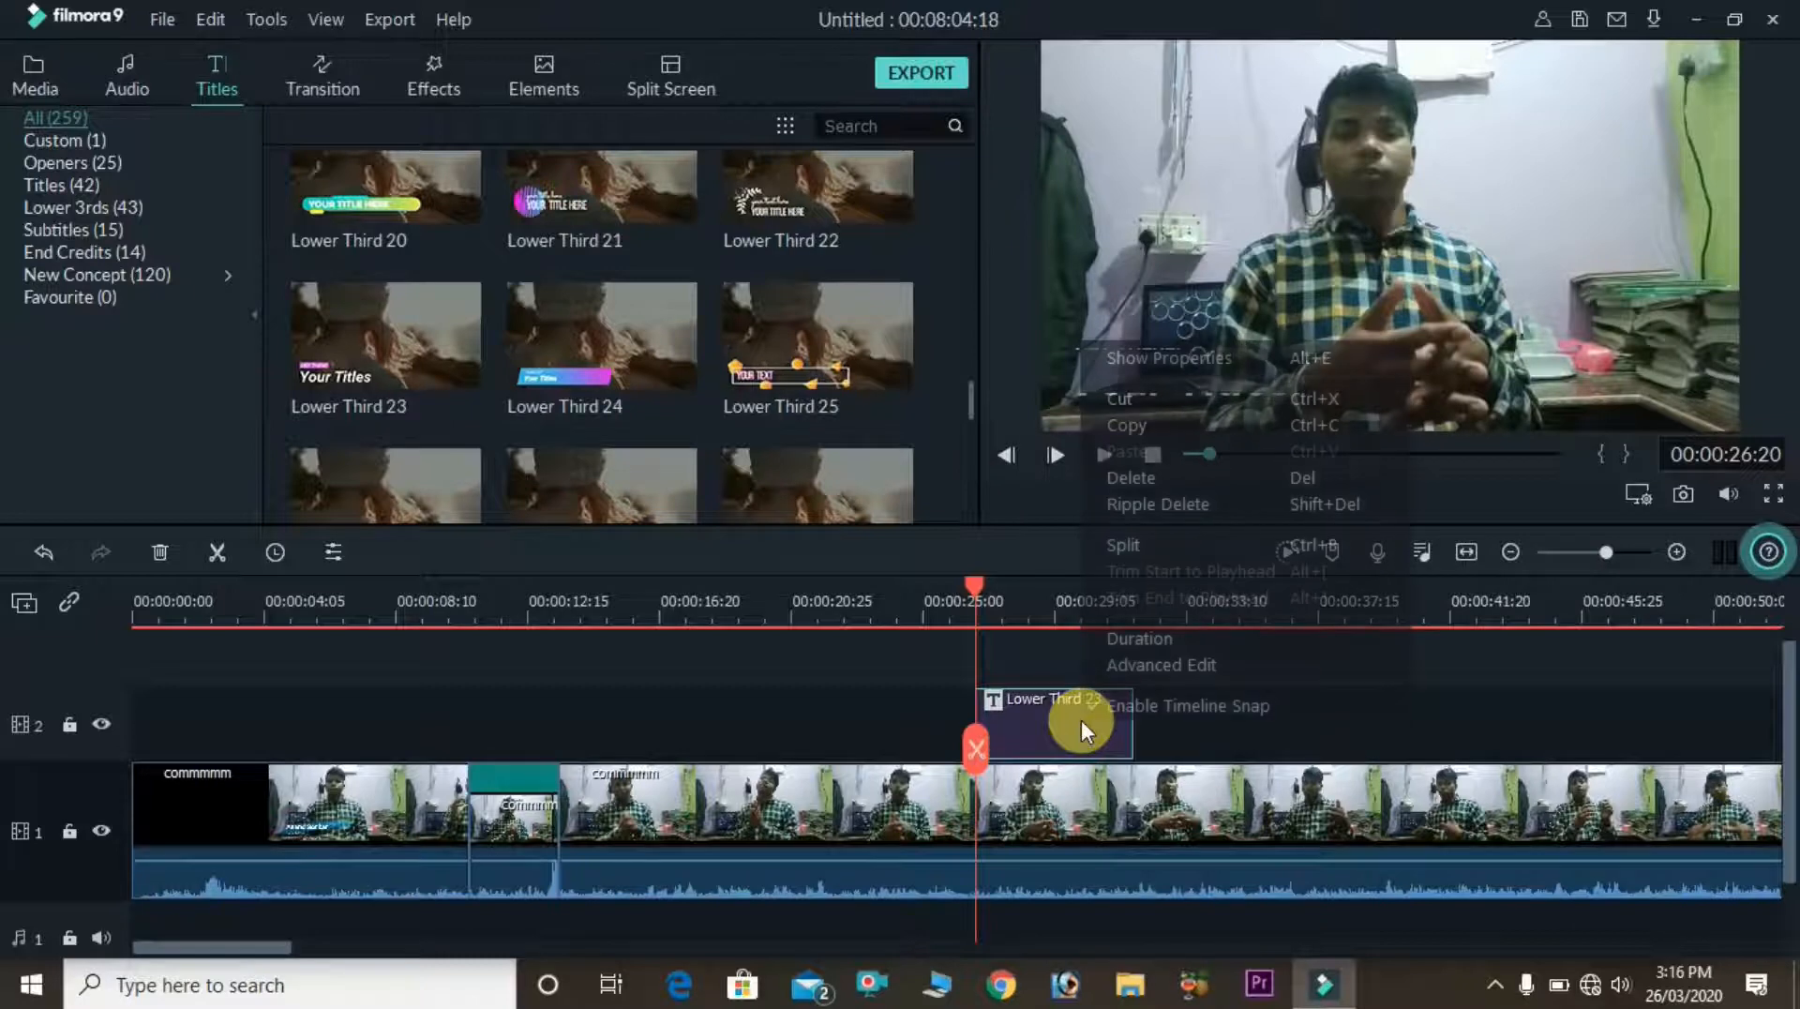
pyautogui.click(1130, 665)
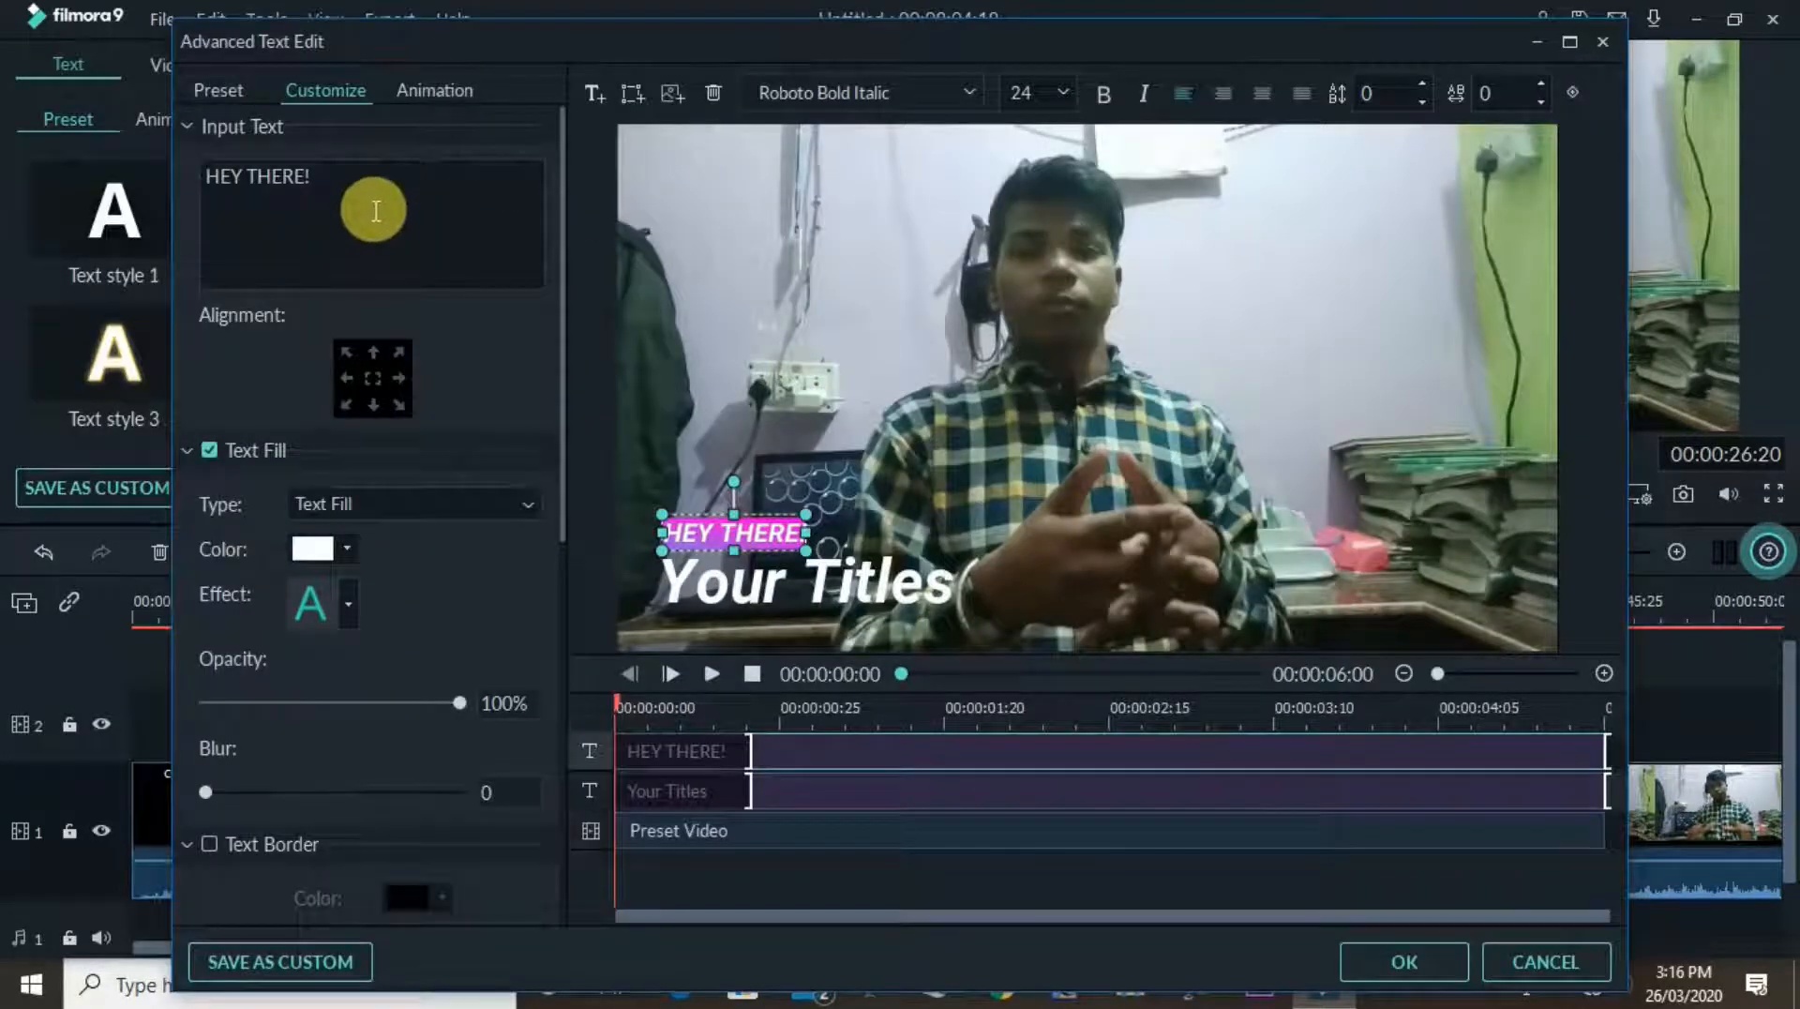
pyautogui.moveTo(374, 208); pyautogui.dragTo(103, 182)
pyautogui.press('BackSpace')
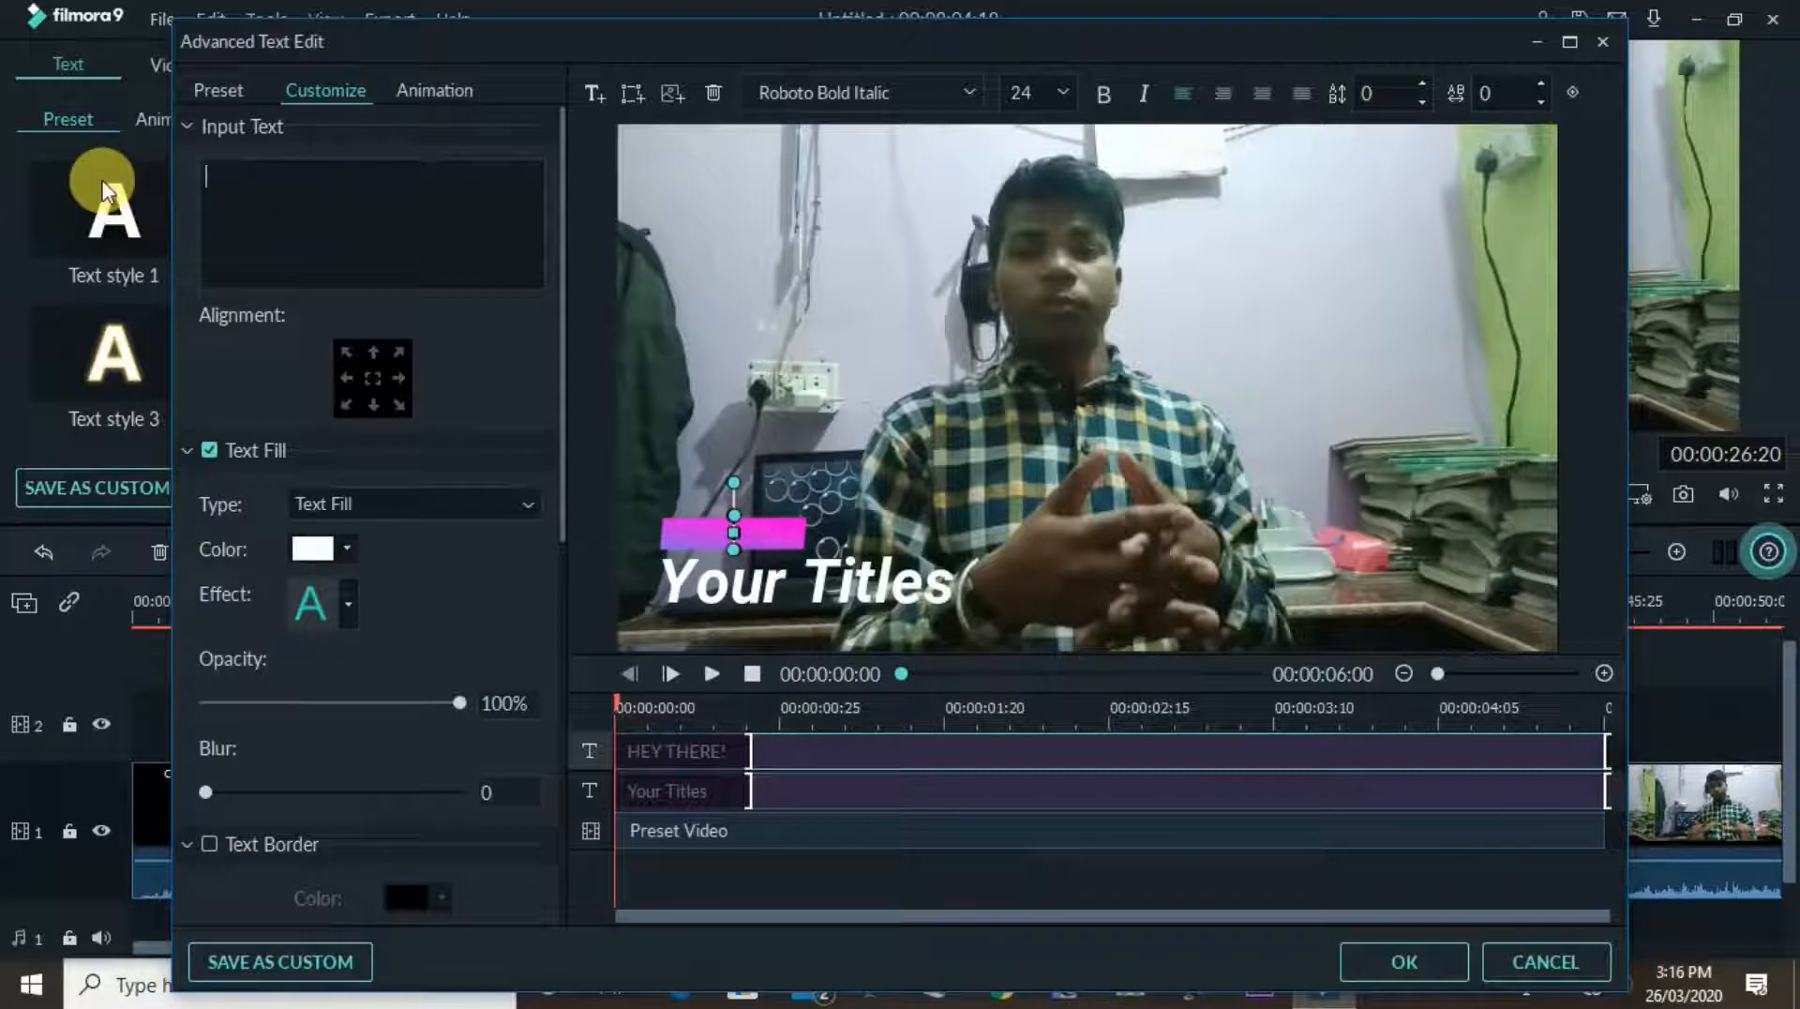
pyautogui.write('xyz')
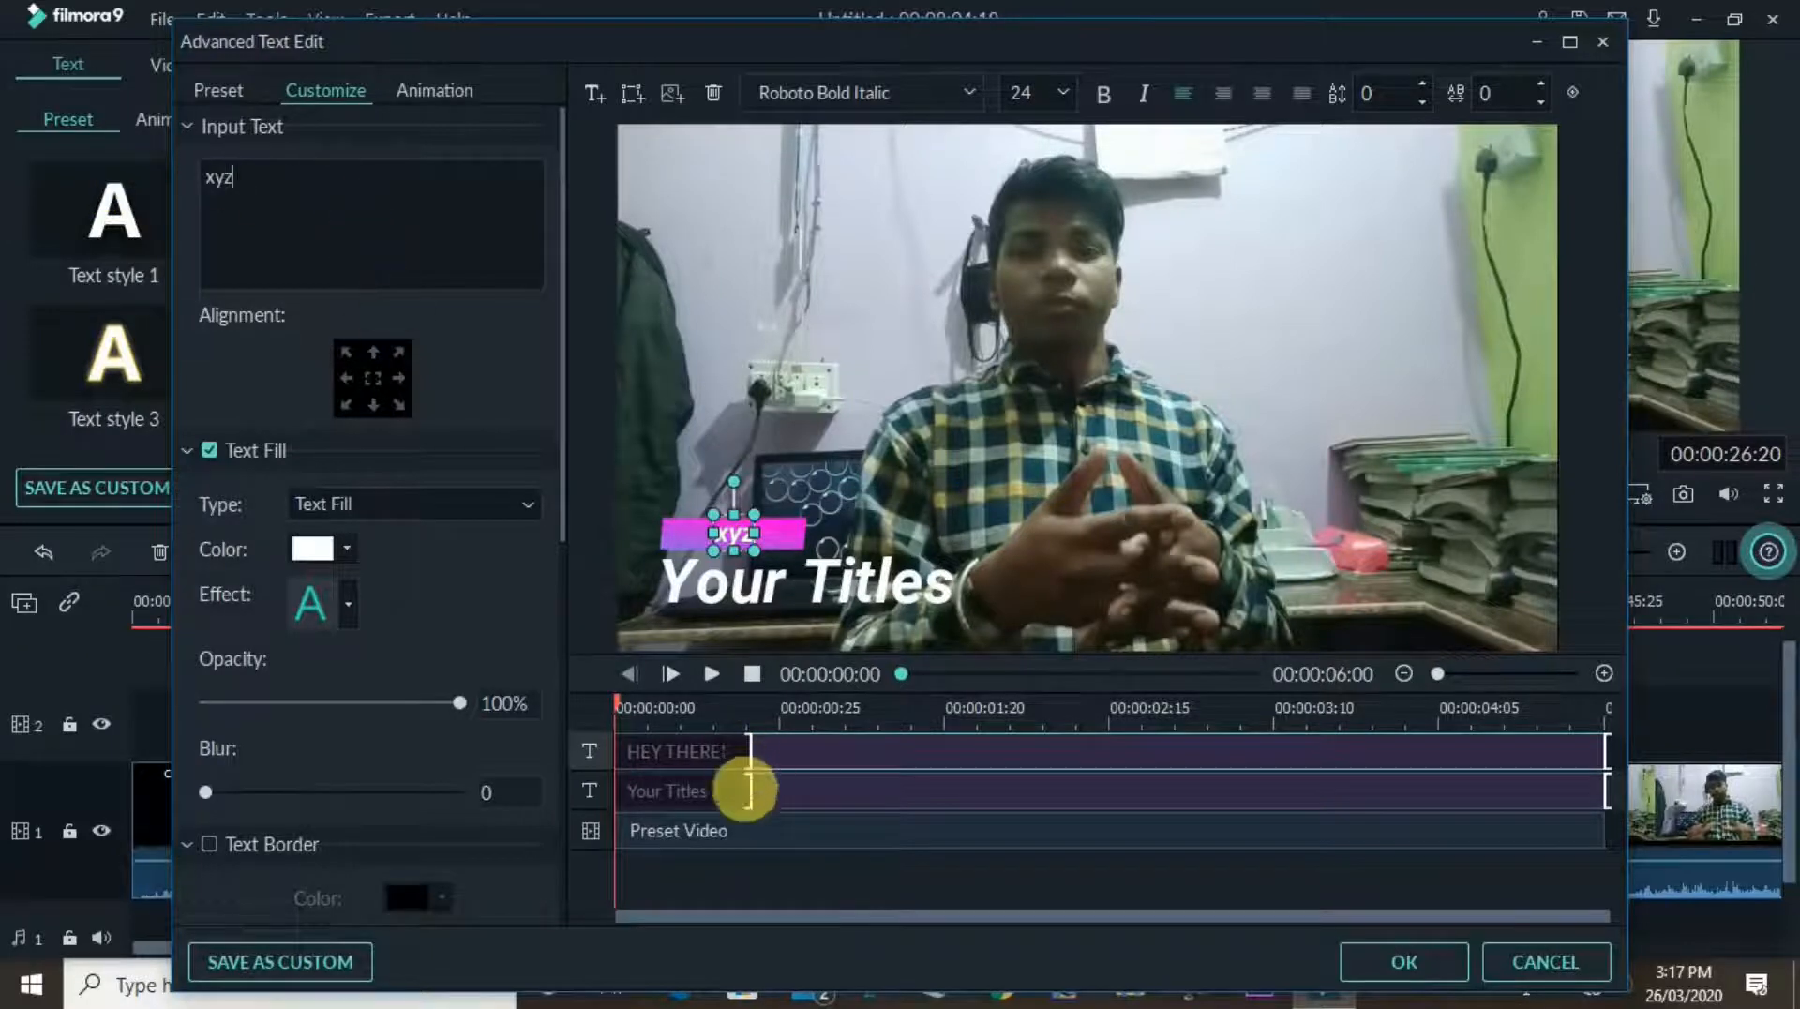
# Step: Replace the title's "Your Titles" line with "...", apply the text edits and play back the titled section
pyautogui.click(779, 785)
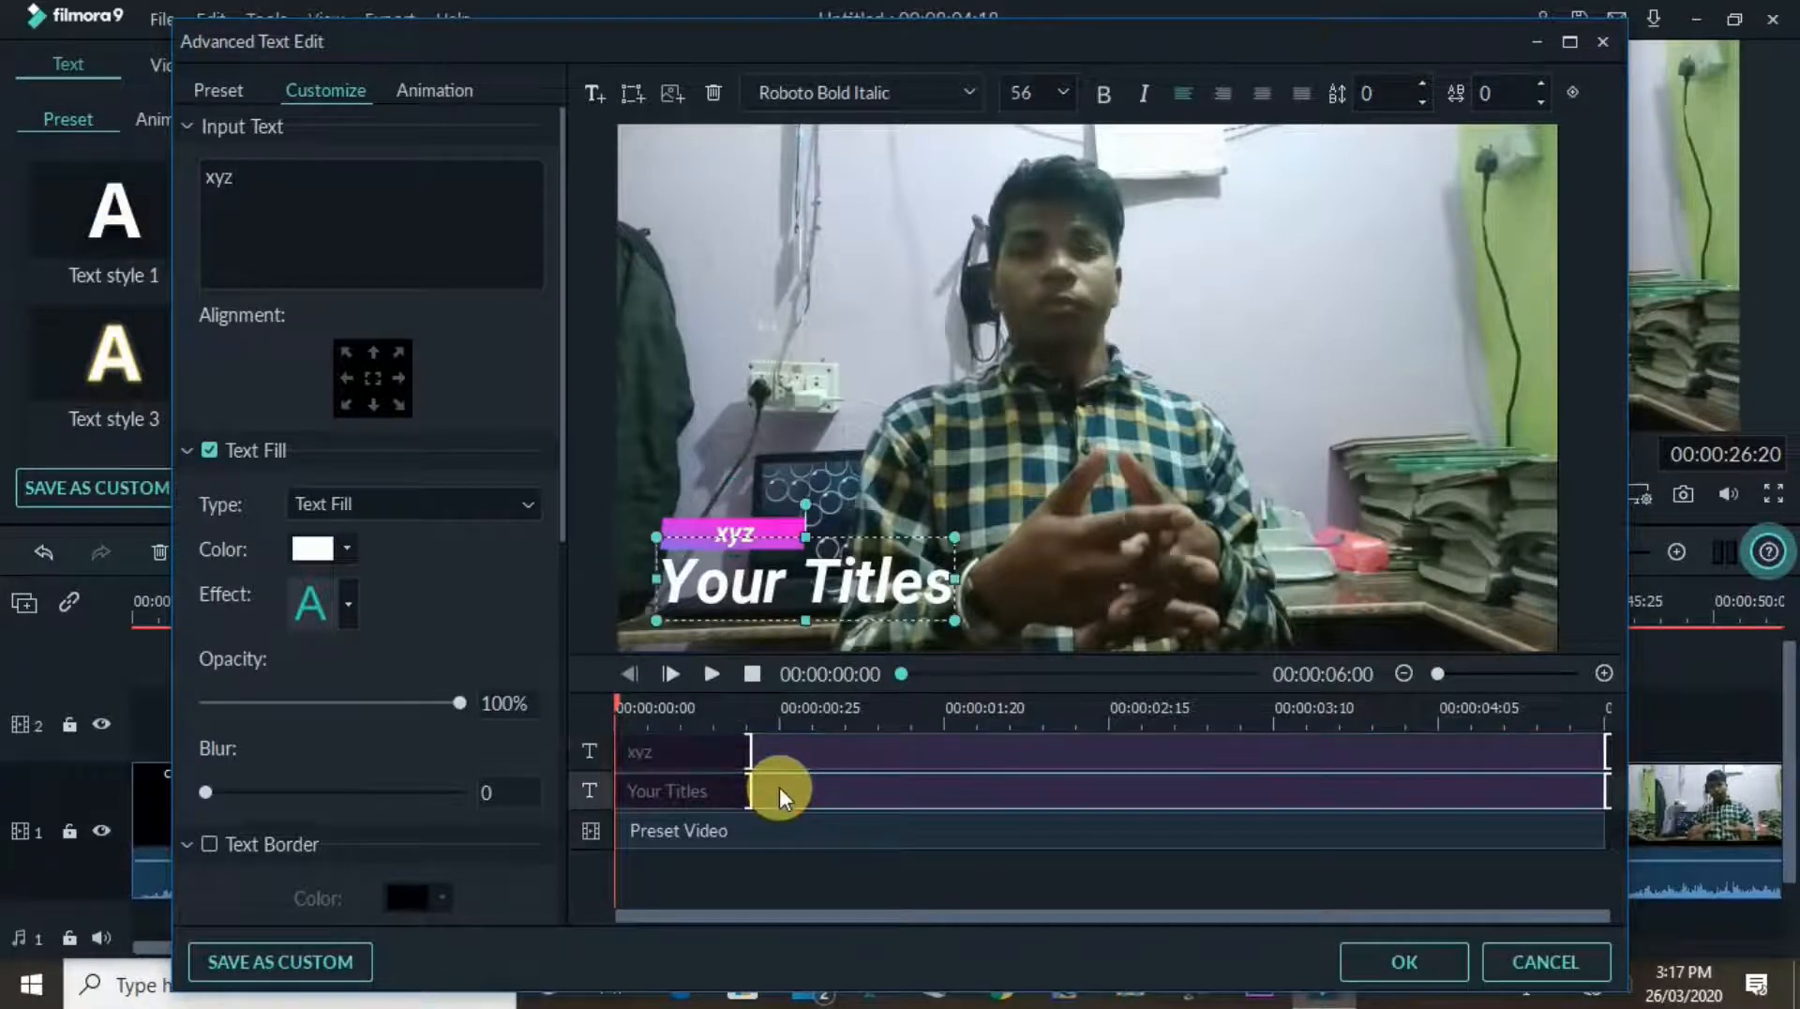
pyautogui.click(498, 215)
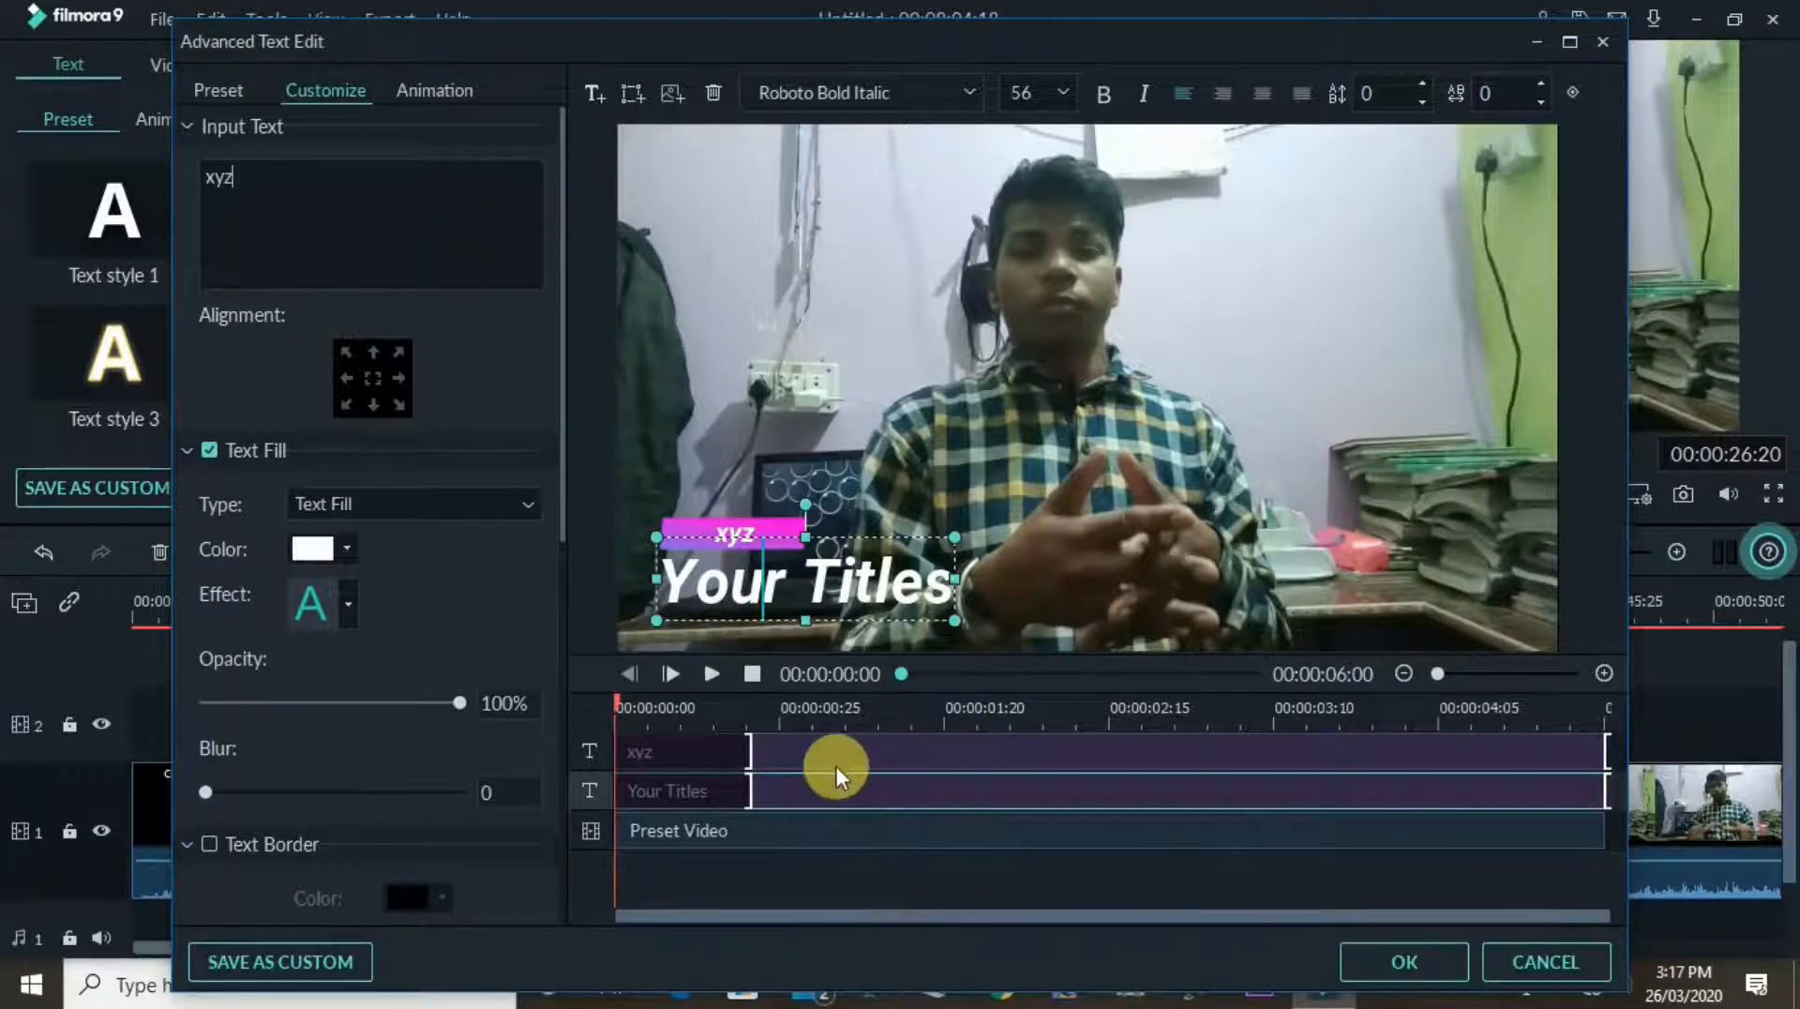
pyautogui.click(817, 585)
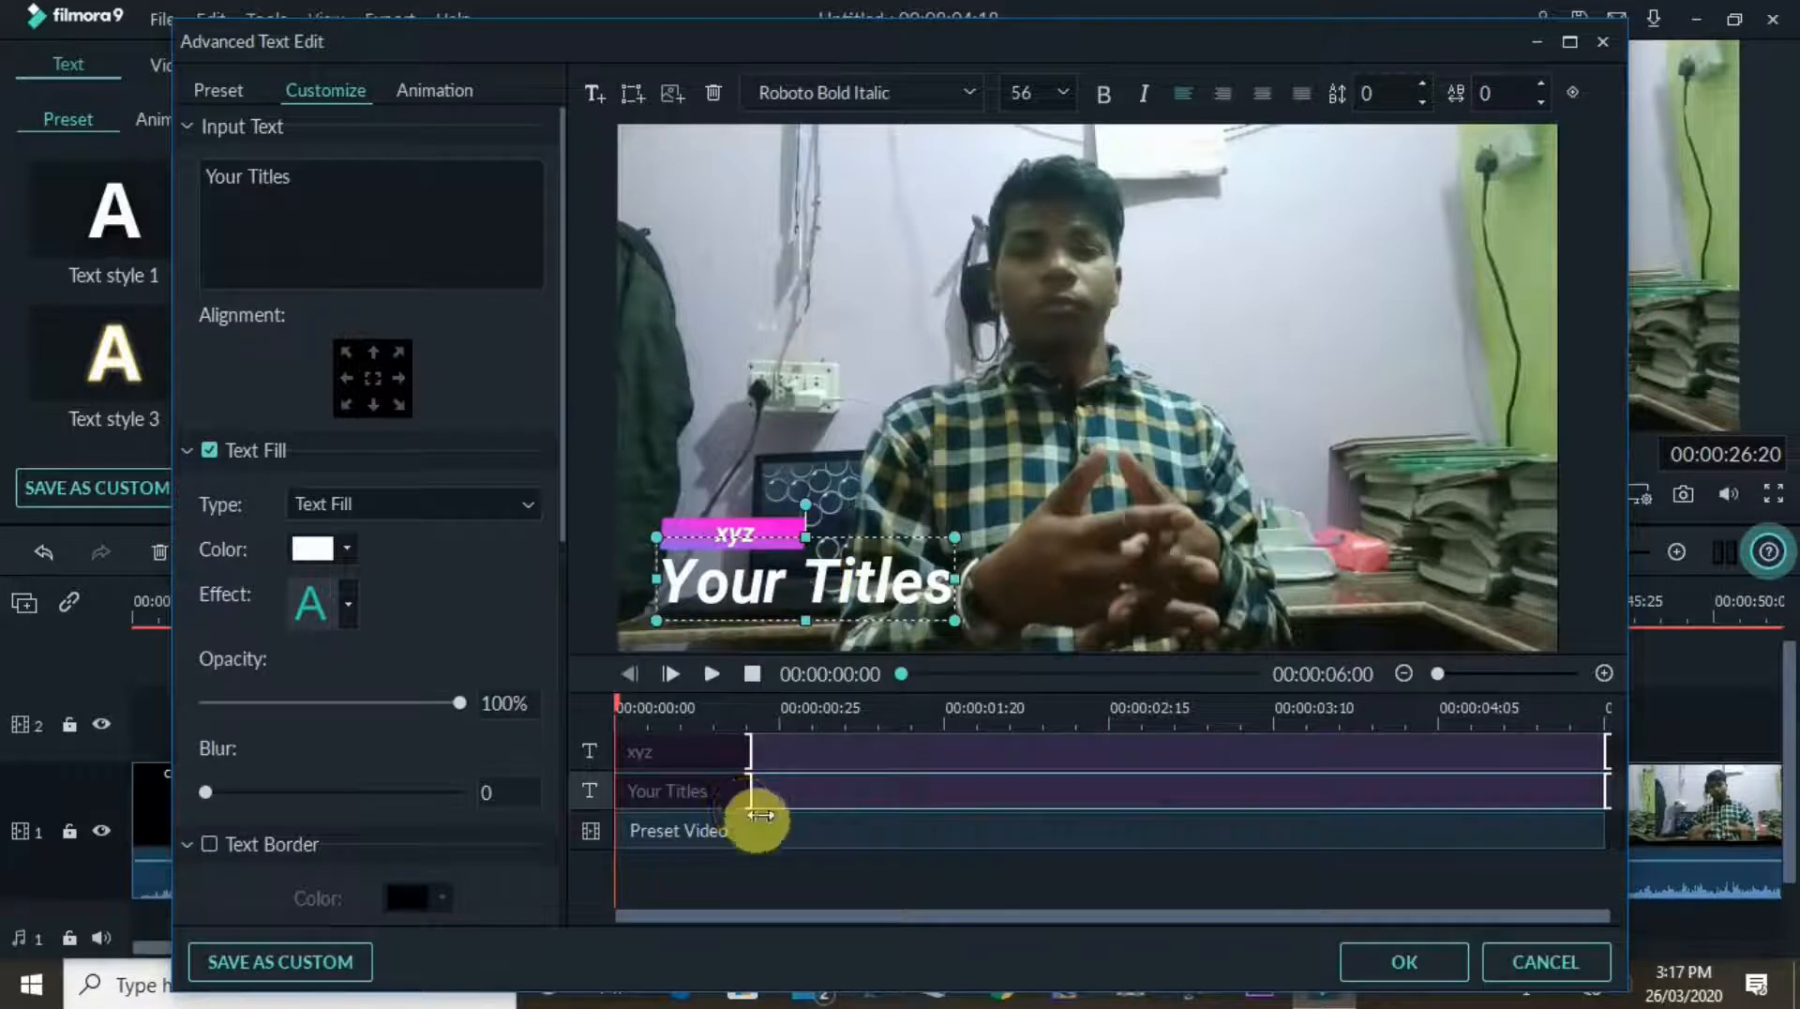
pyautogui.hotkey('ctrl', 'a')
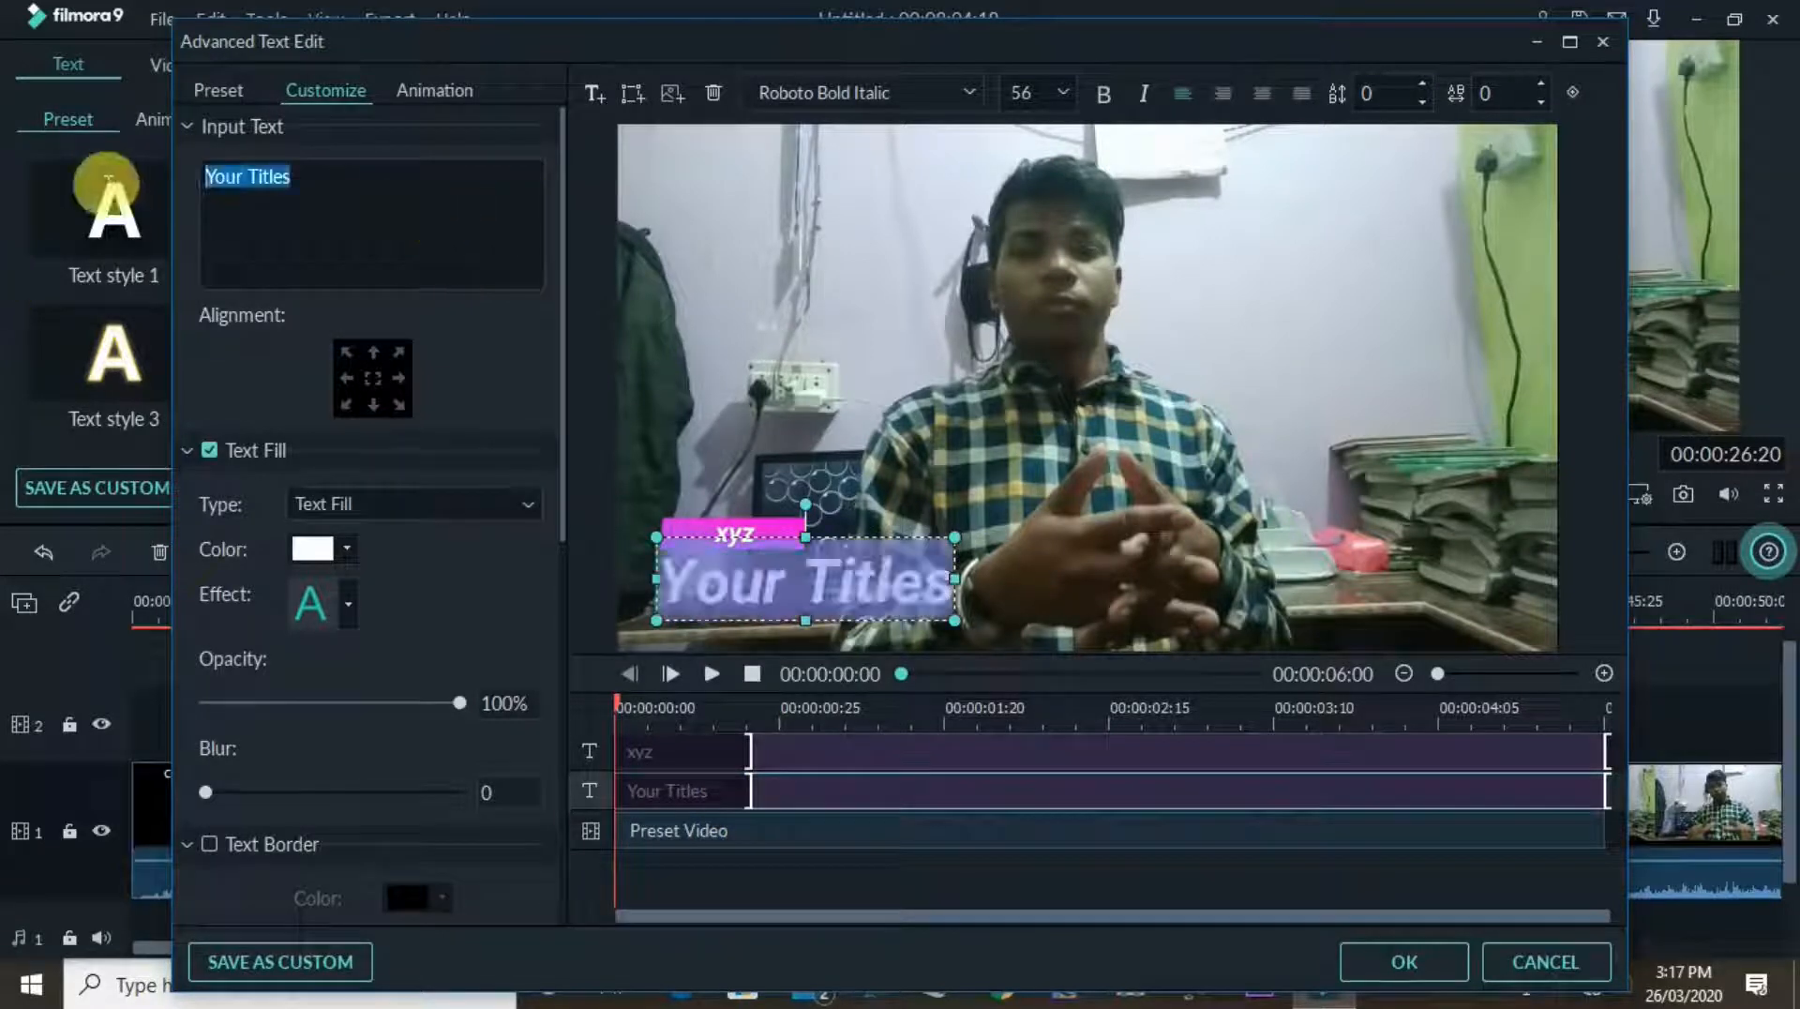
pyautogui.press('Delete')
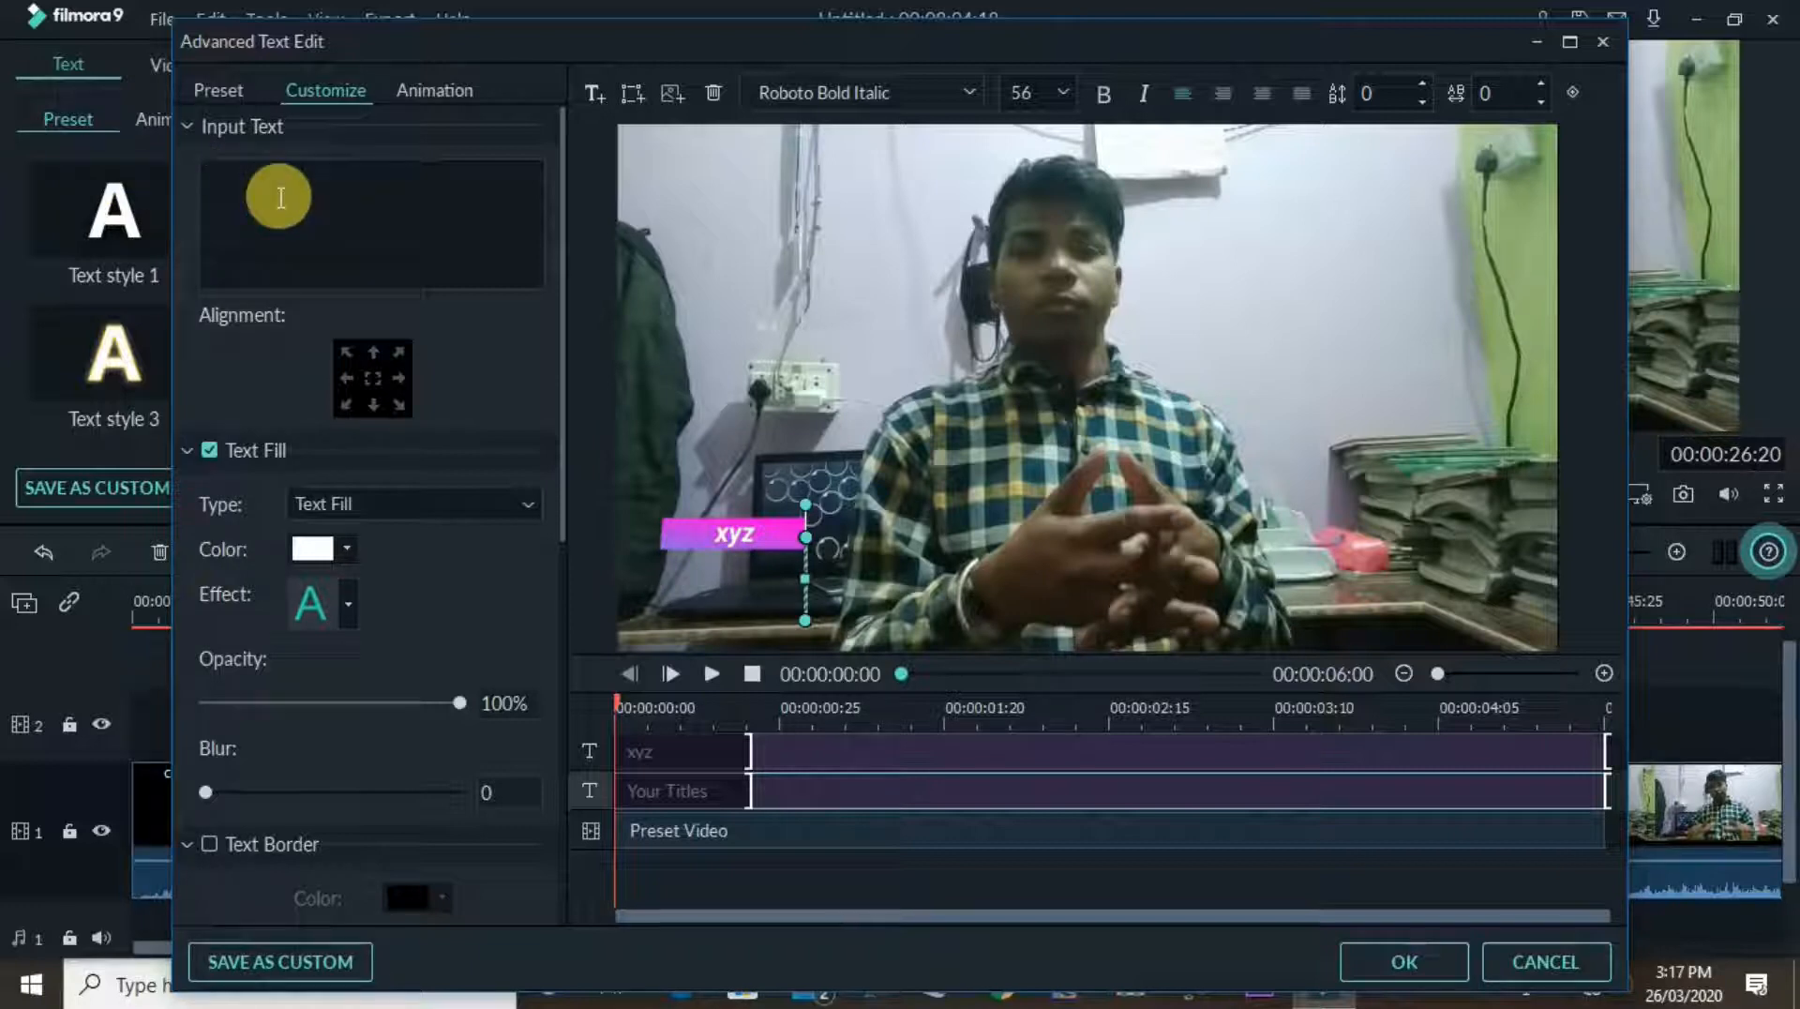
pyautogui.write('...')
pyautogui.press('Return')
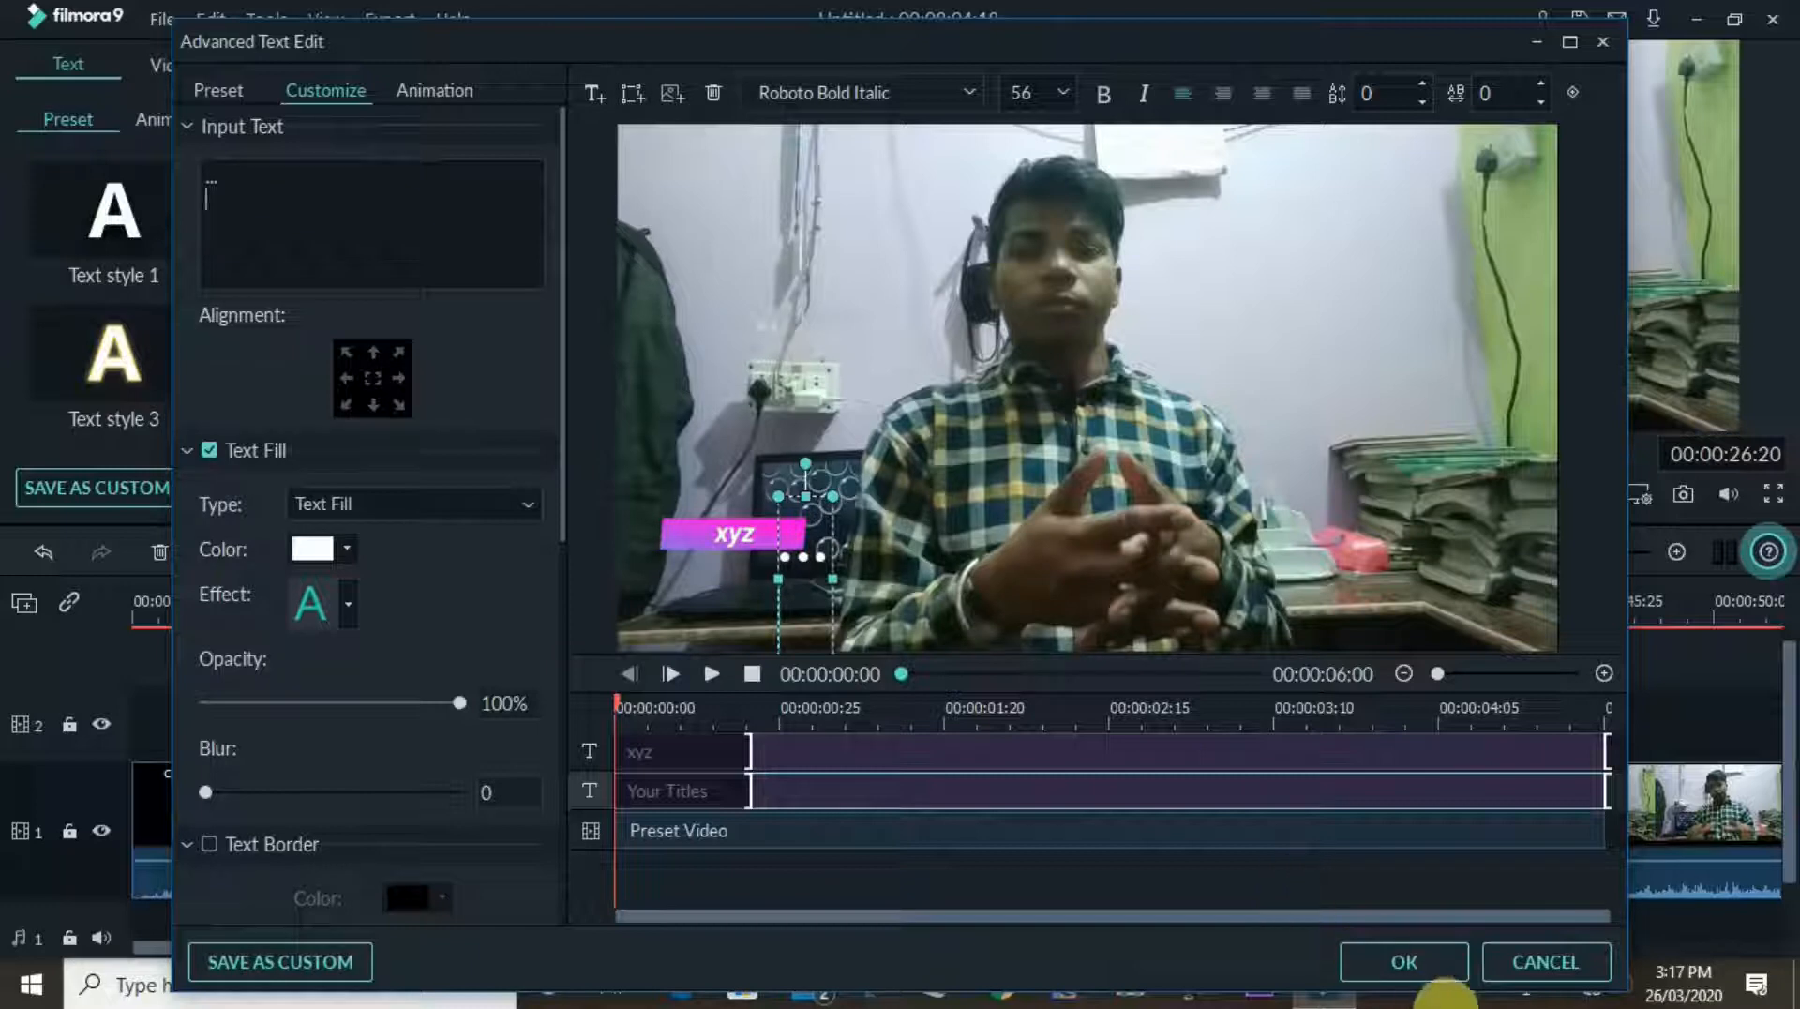
pyautogui.click(1415, 964)
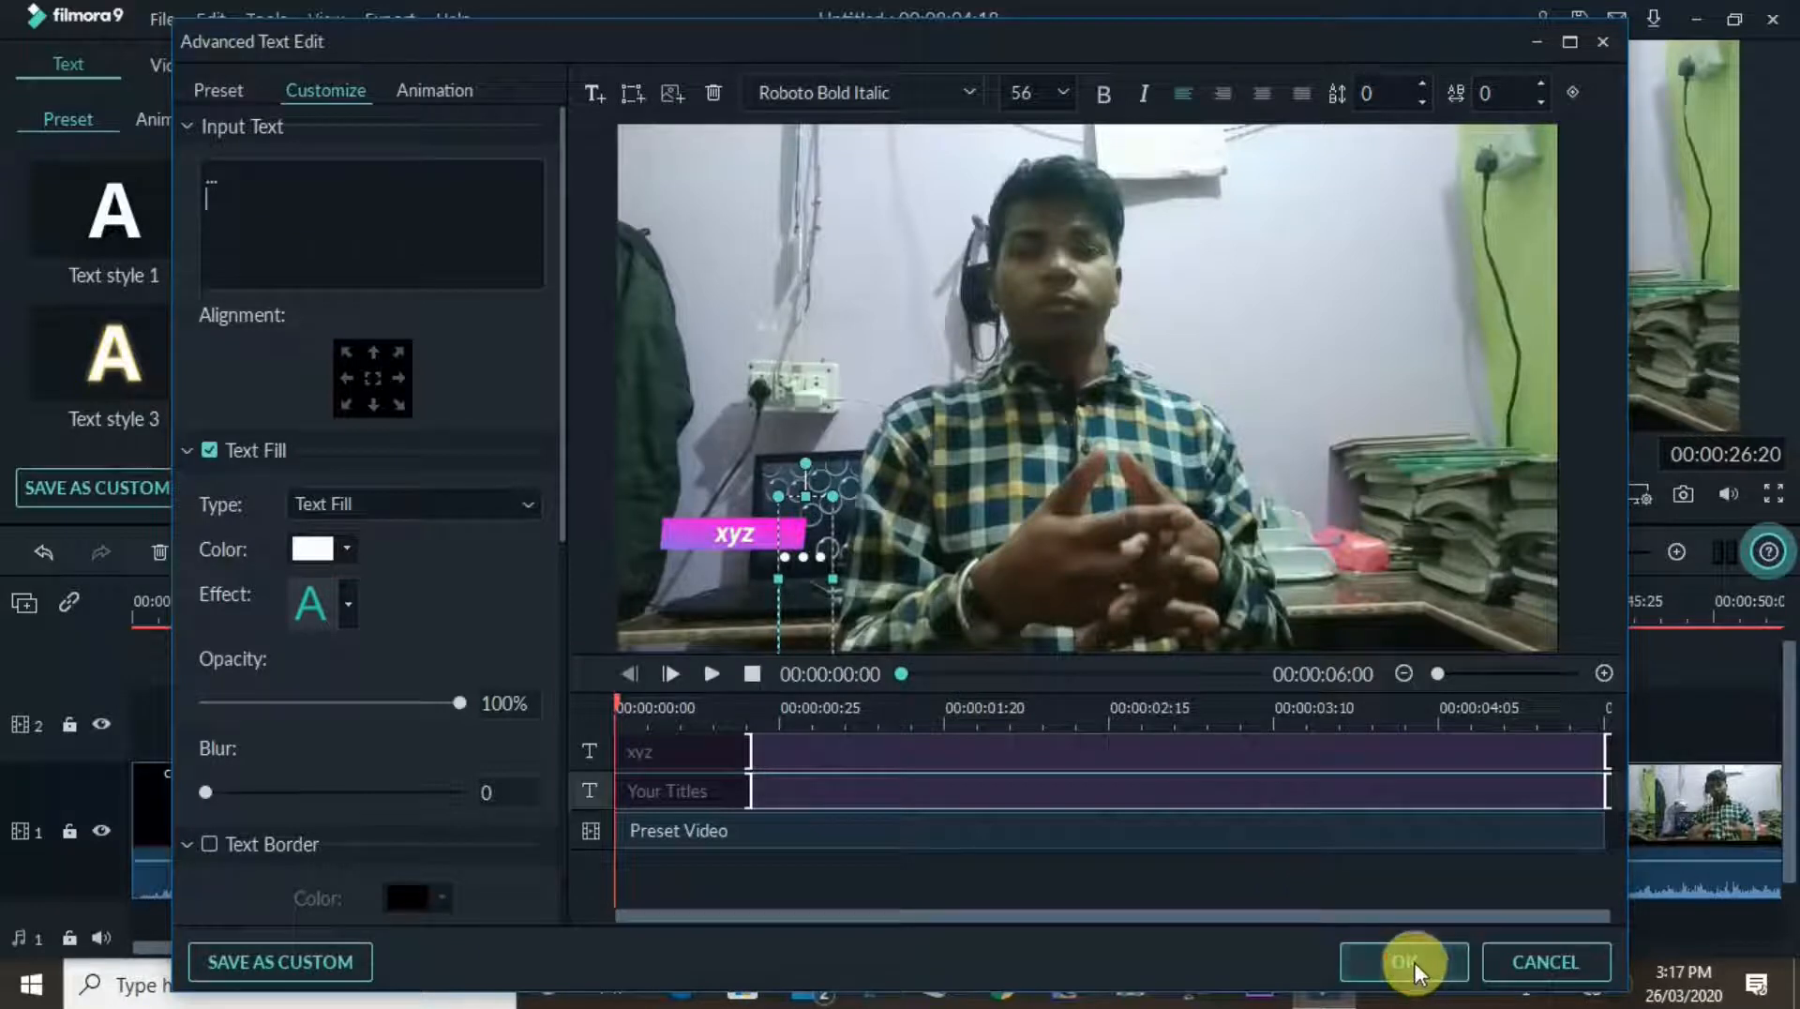
pyautogui.press('space')
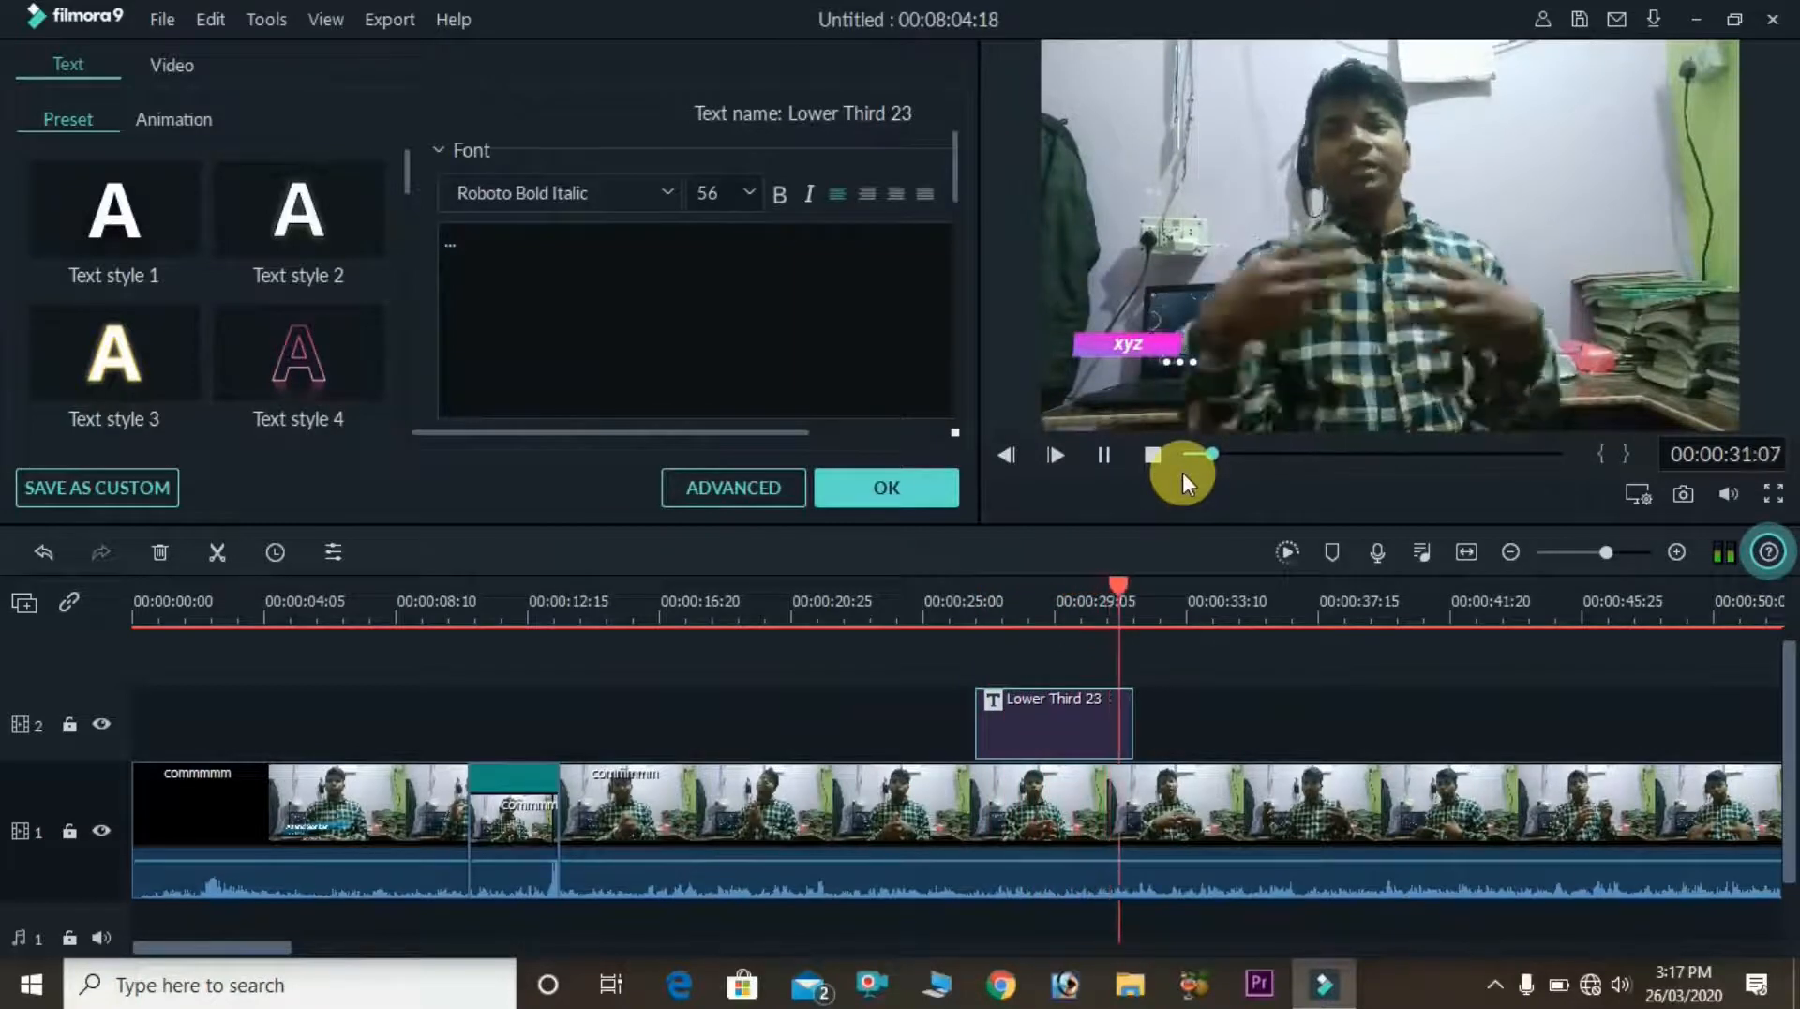
pyautogui.press('space')
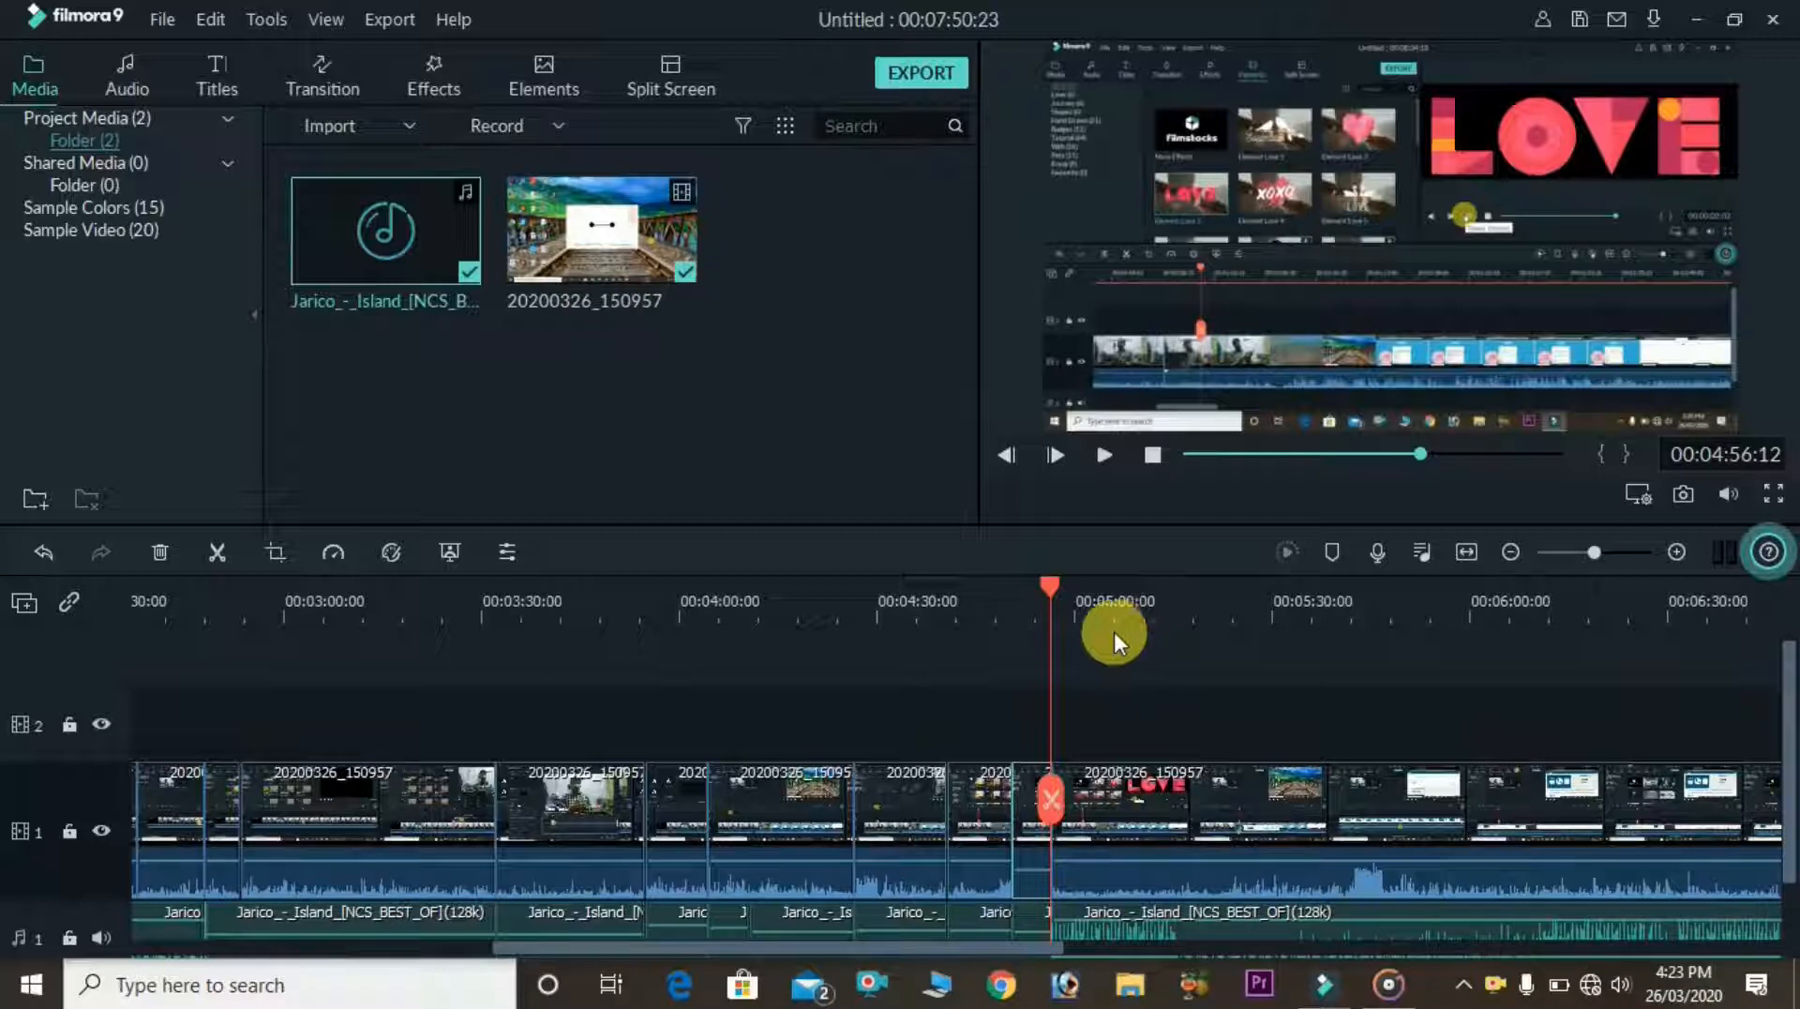
# Step: Move the short clip from the second video track into the gap in the first video track, just after 00:02:51:10
pyautogui.moveTo(1066, 678); pyautogui.dragTo(603, 701)
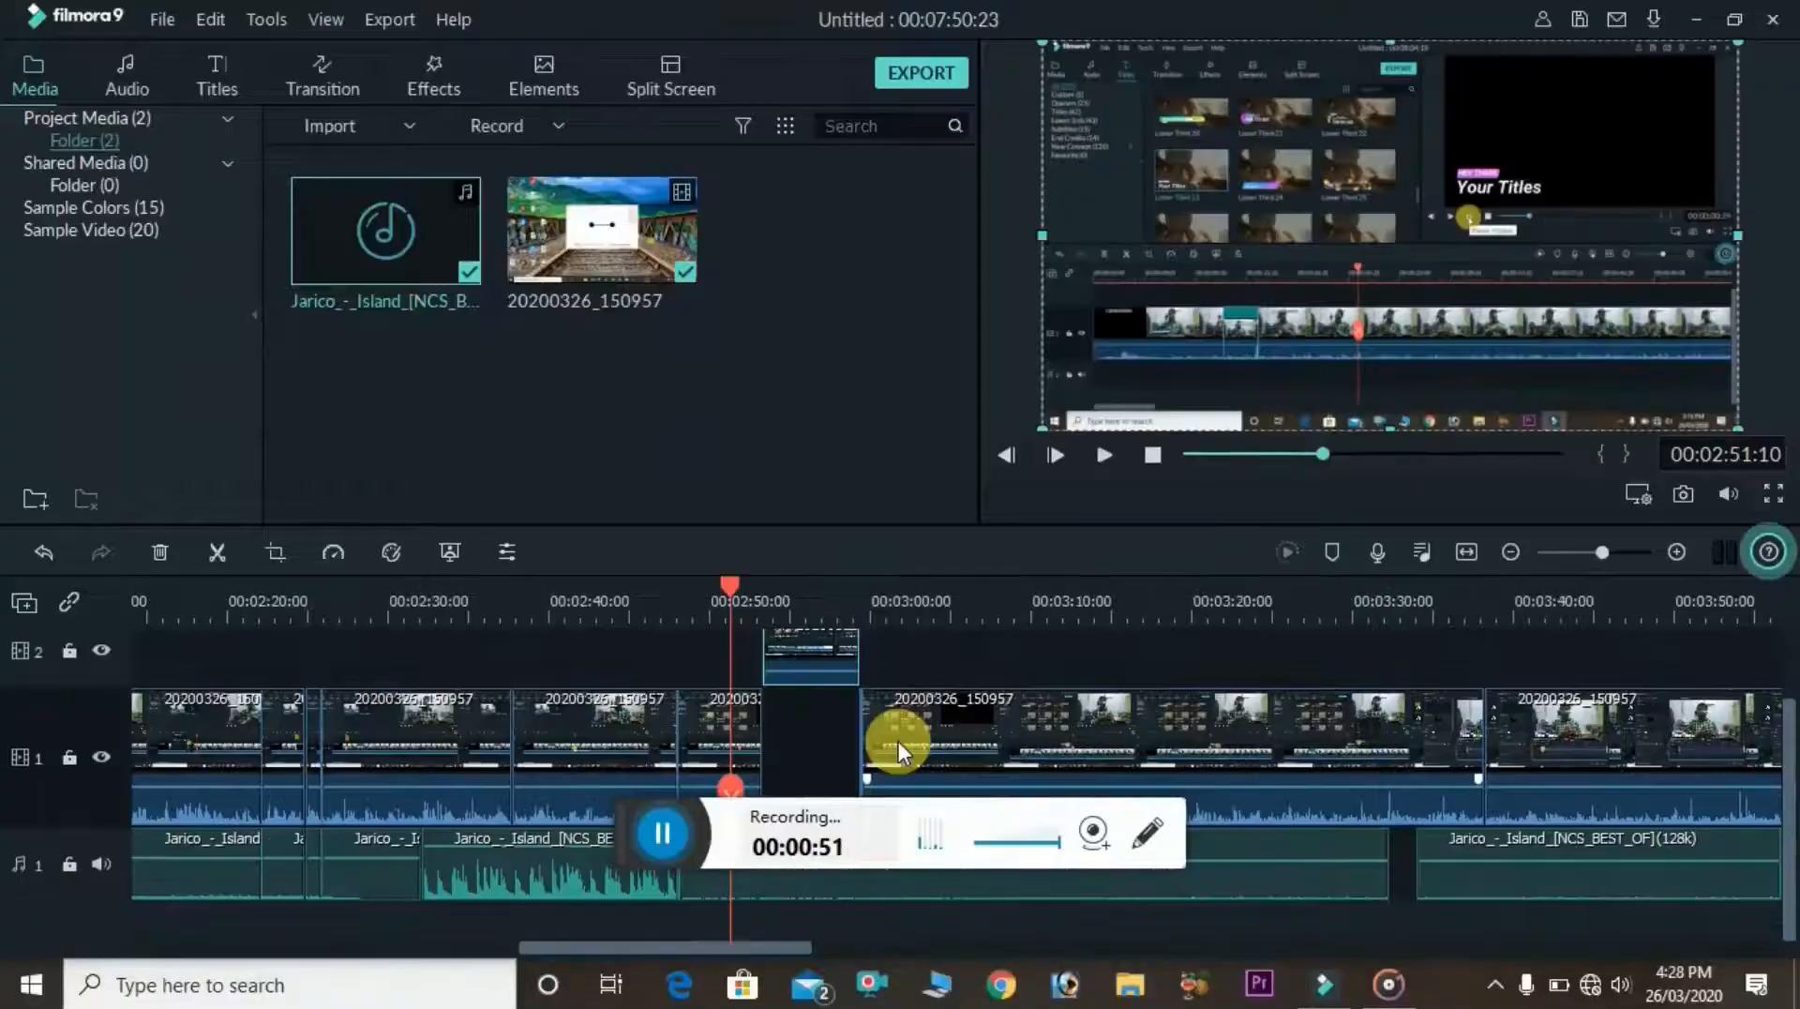
pyautogui.moveTo(898, 740); pyautogui.dragTo(853, 650)
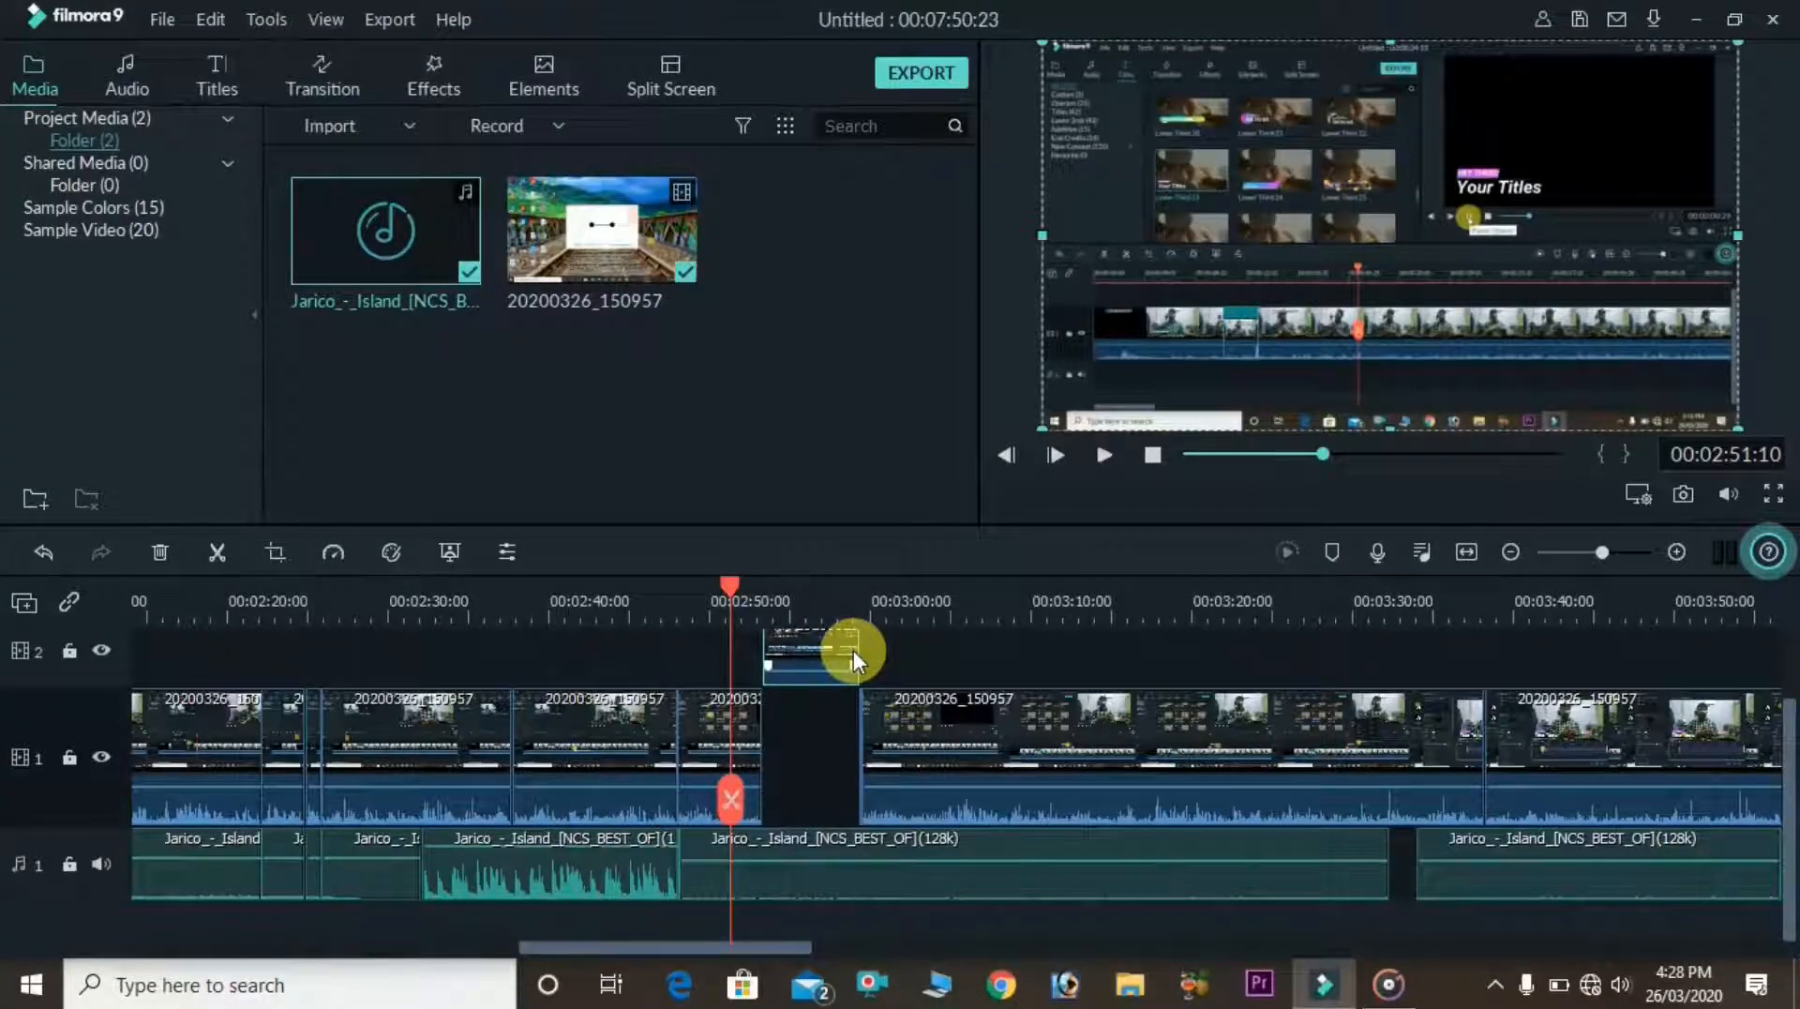
pyautogui.moveTo(800, 640); pyautogui.dragTo(800, 806)
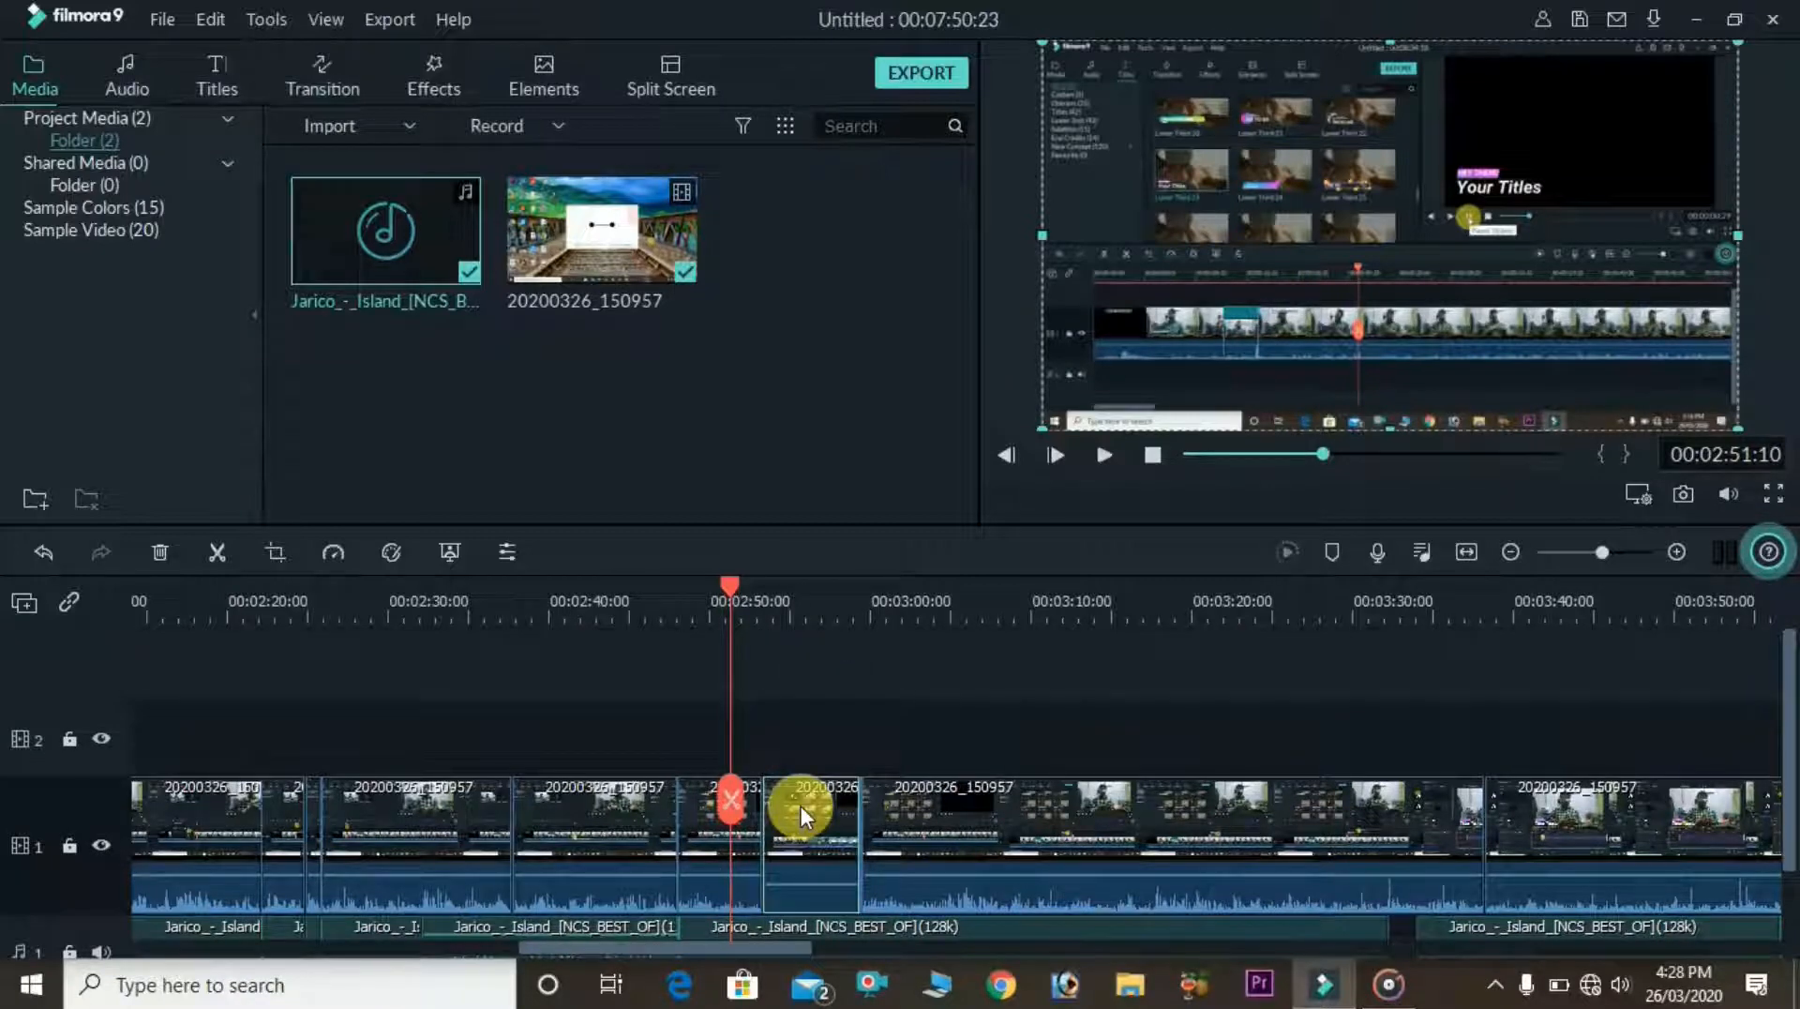
pyautogui.press('space')
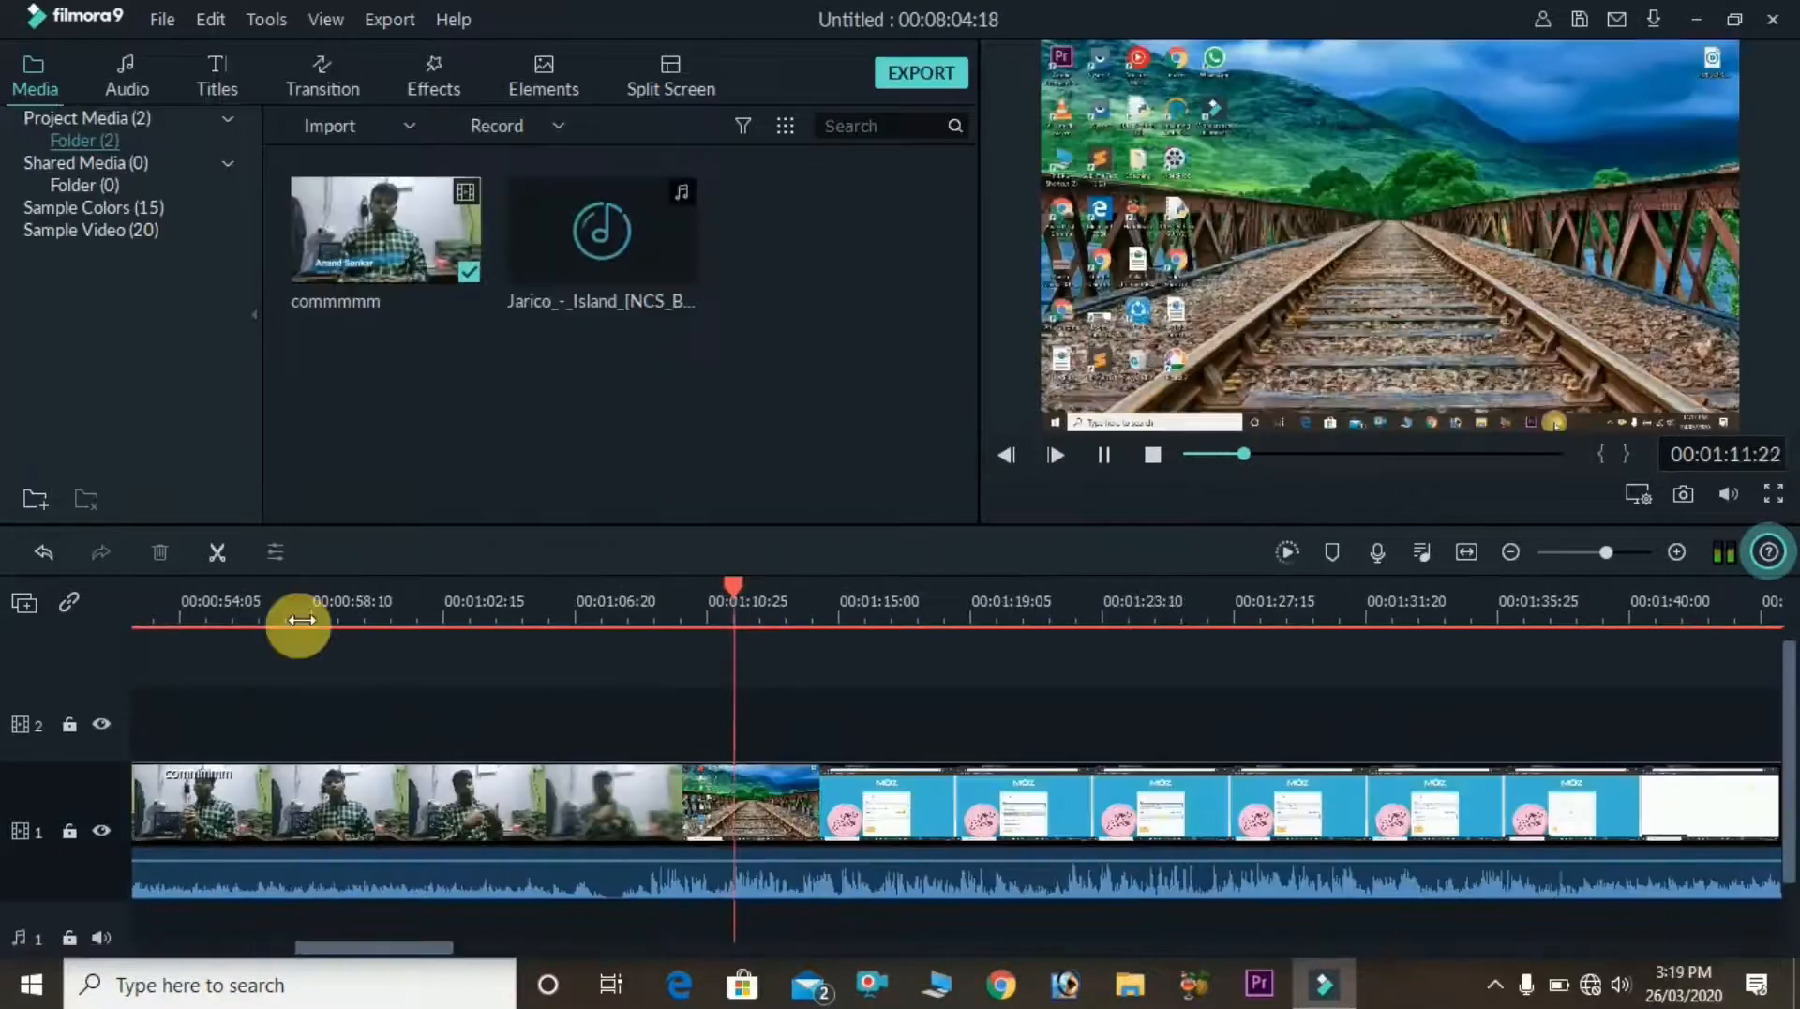
# Step: Split the commmmm clip at 00:00:58:16
pyautogui.click(293, 619)
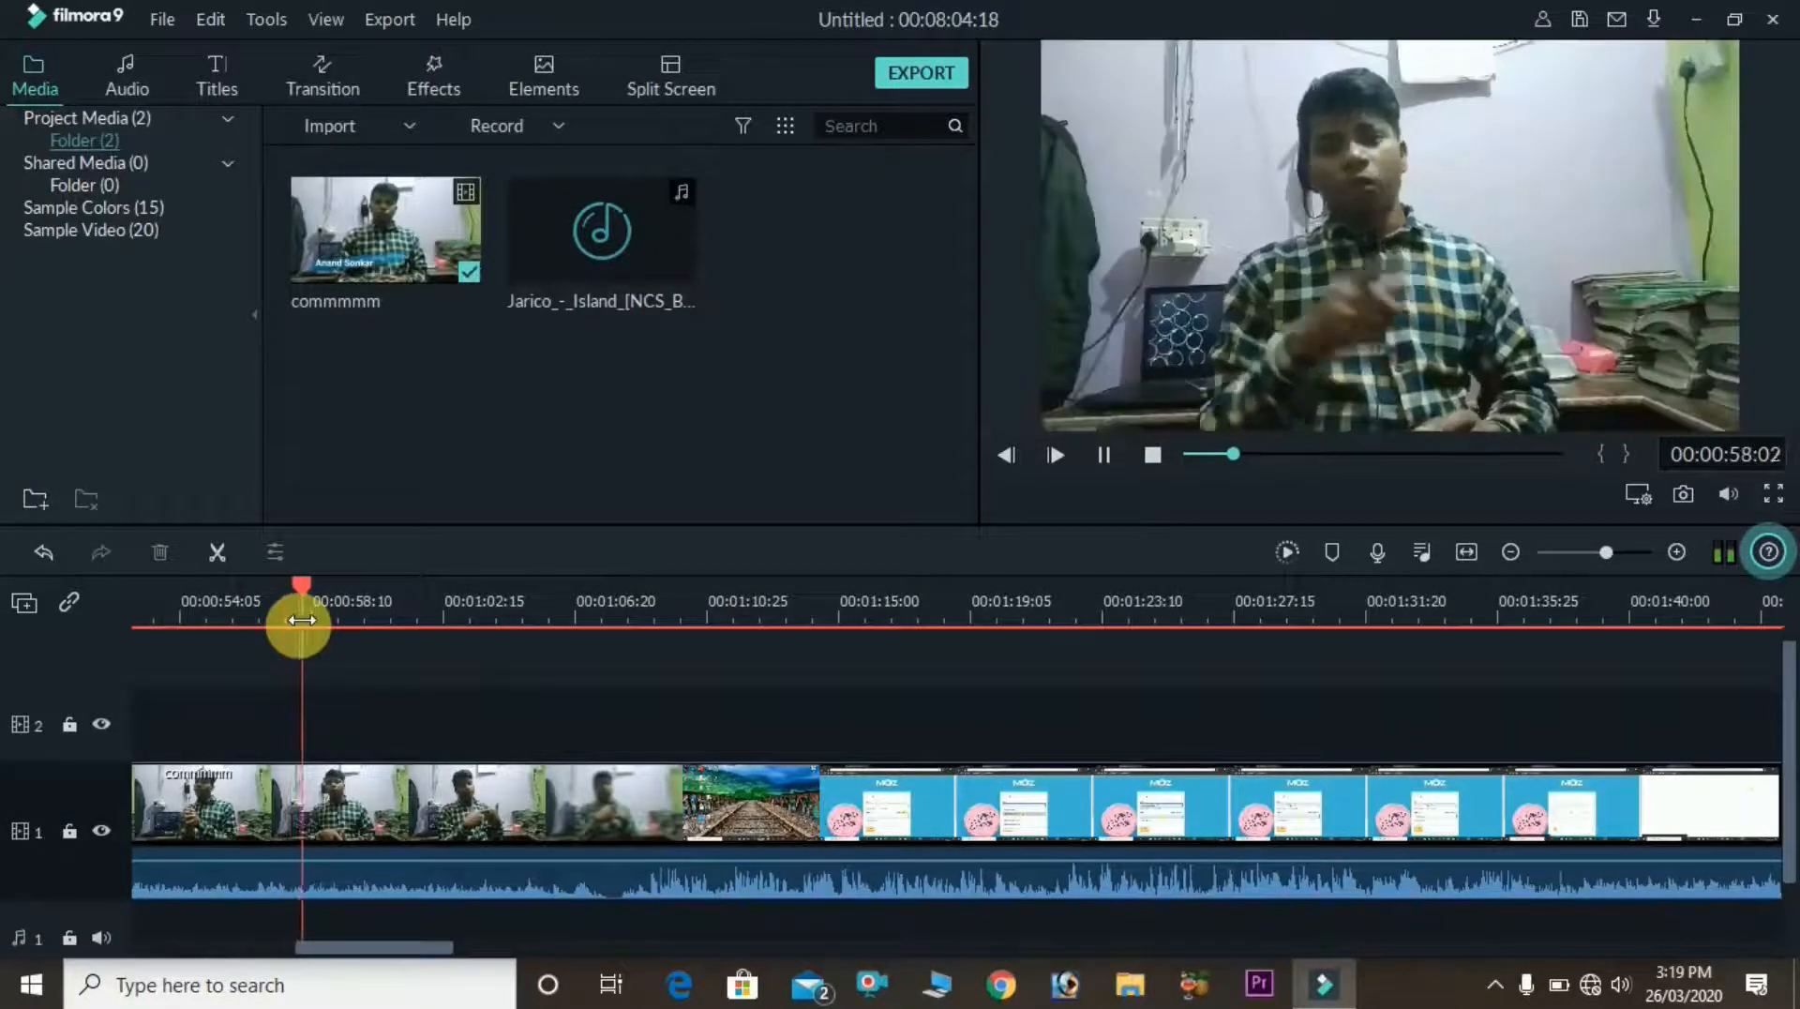
pyautogui.press('space')
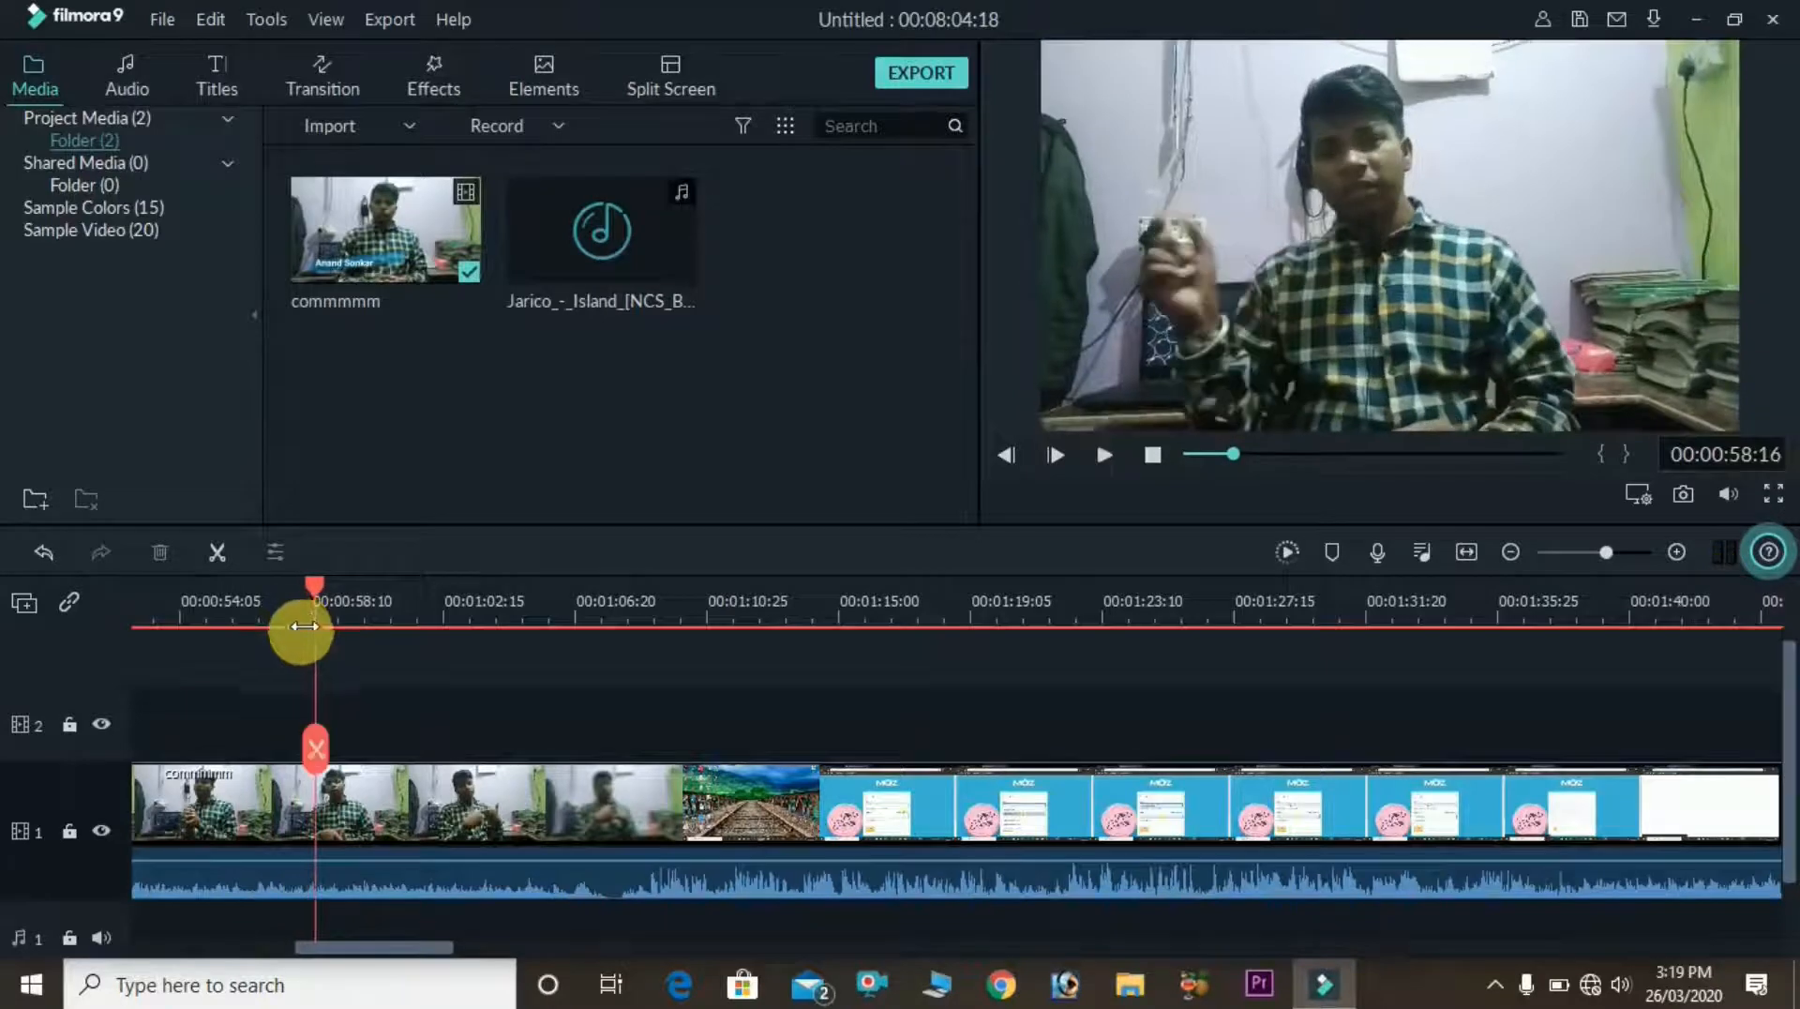
pyautogui.click(316, 750)
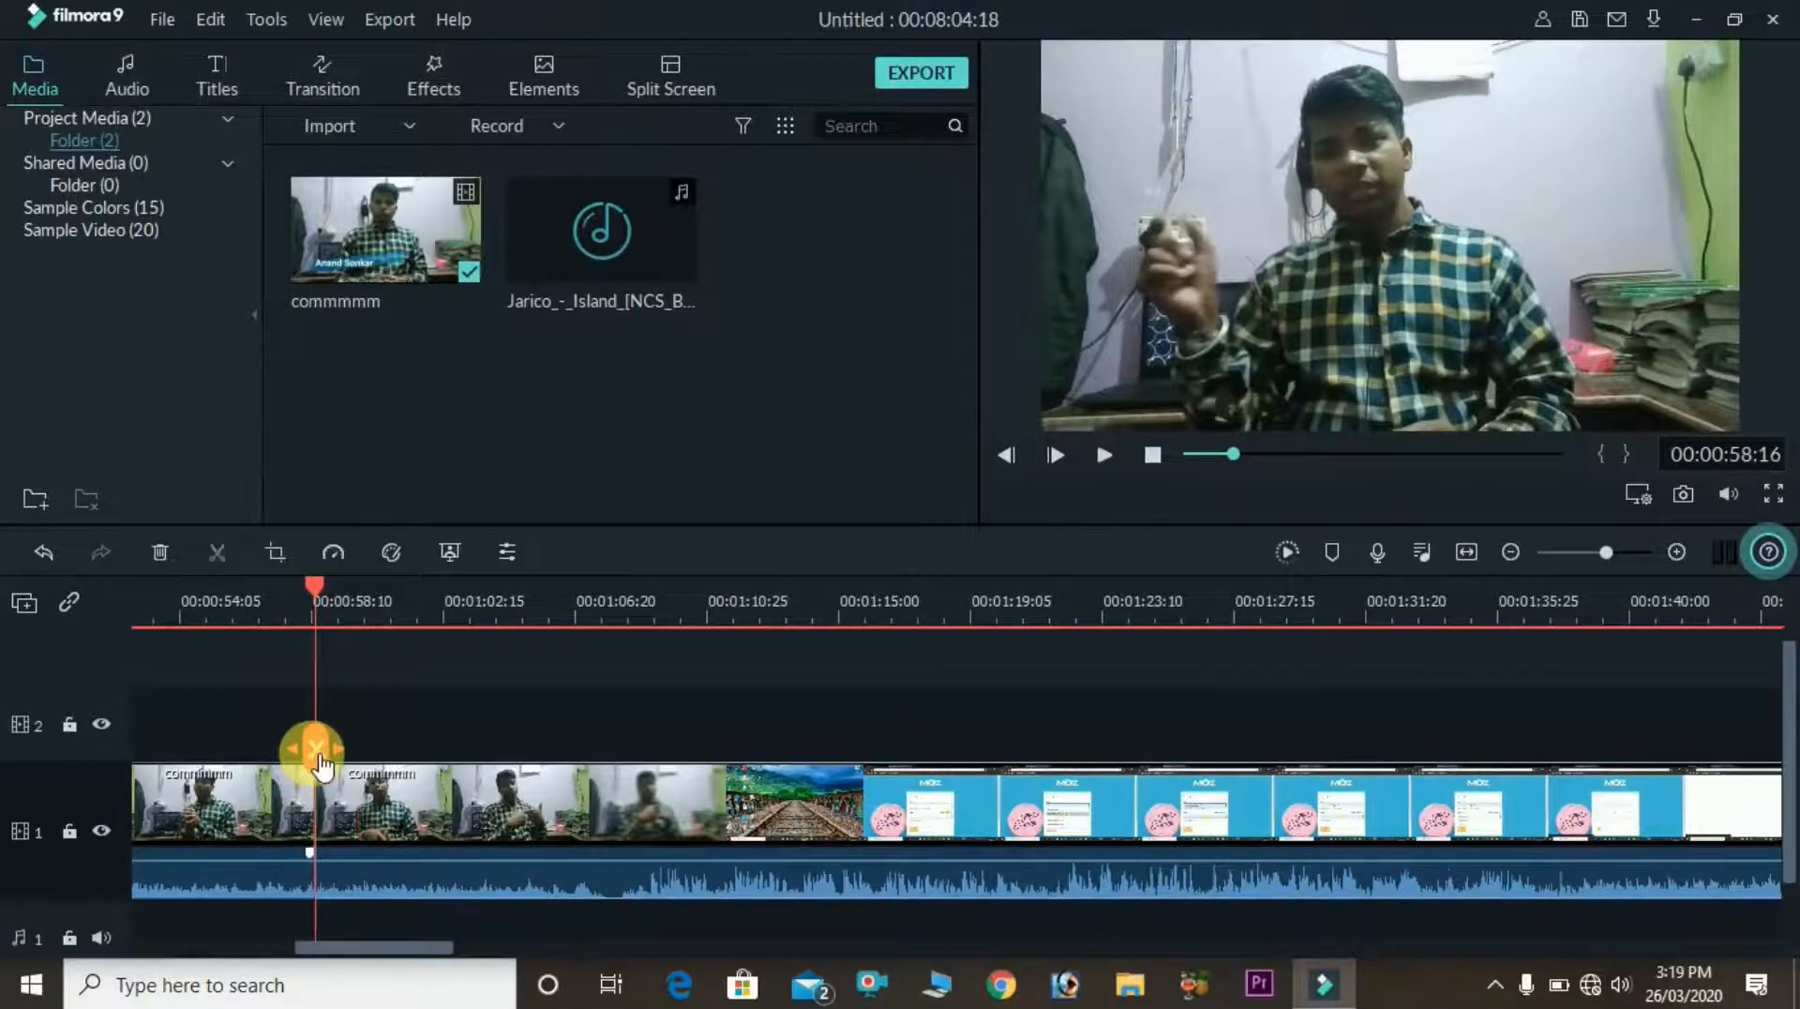
# Step: Apply the Page Curl transition at the 00:00:58:16 cut, at the start of the second clip
pyautogui.click(326, 72)
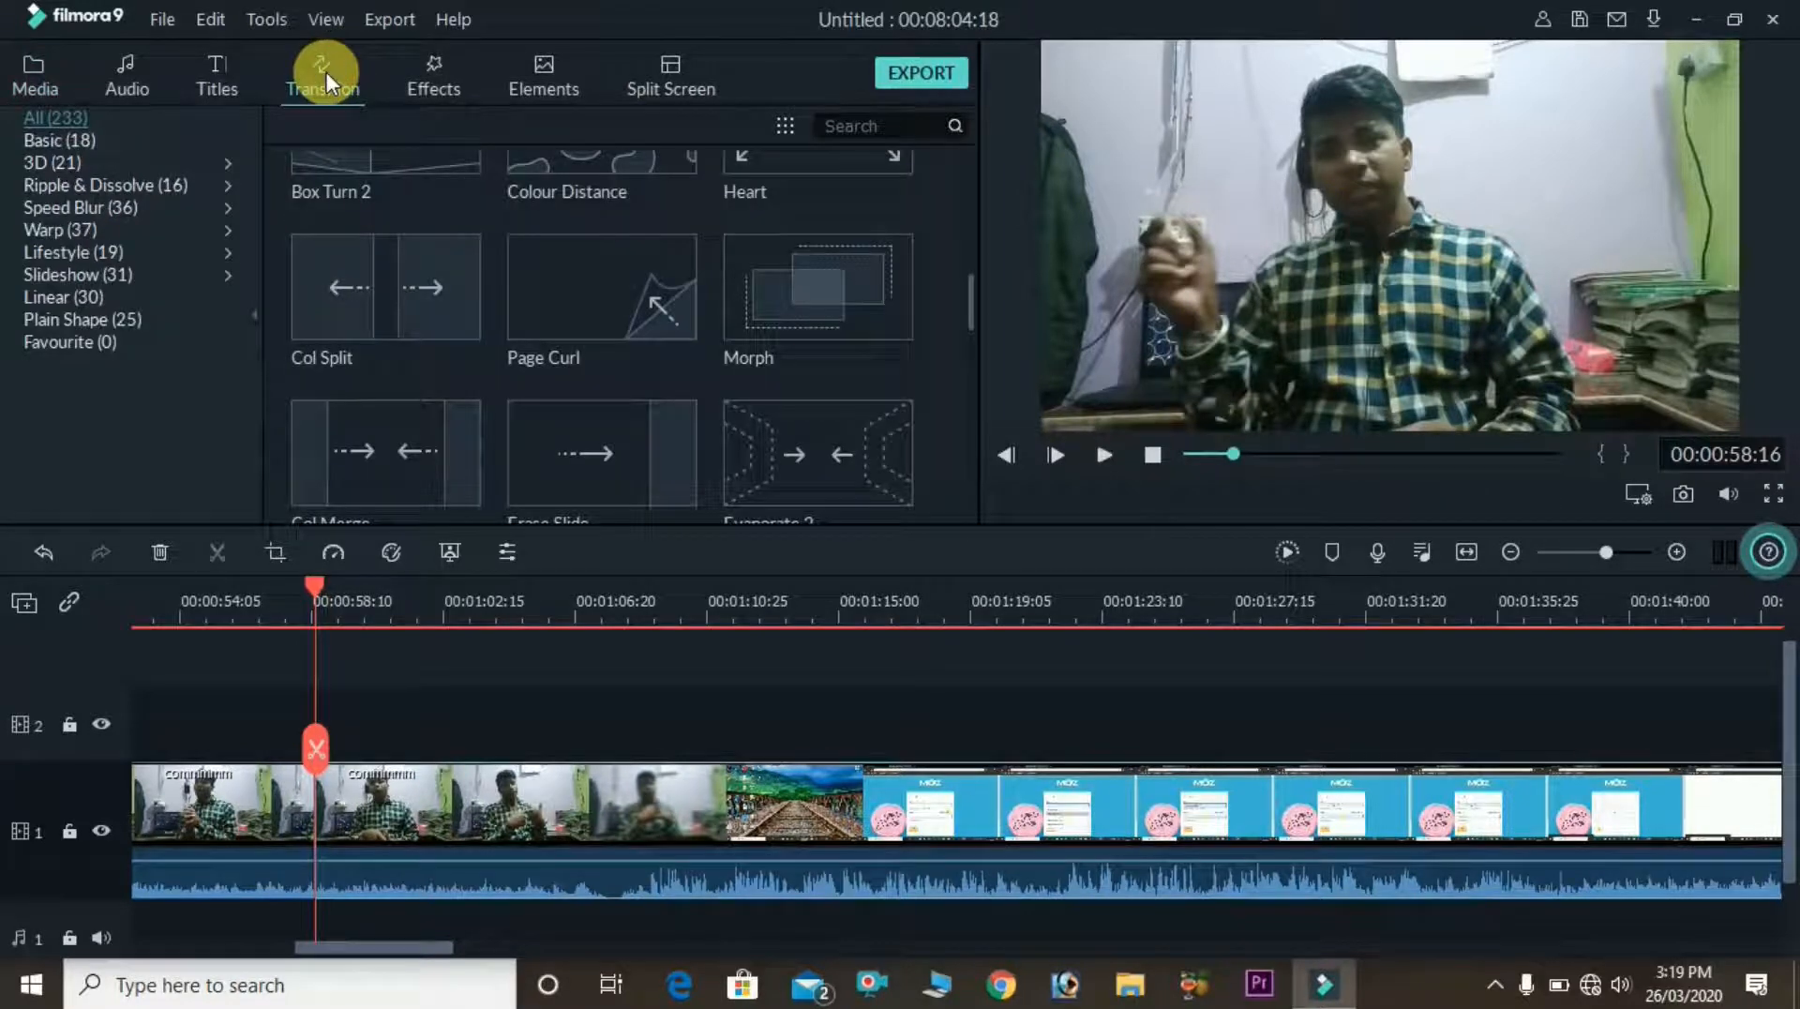
pyautogui.click(679, 307)
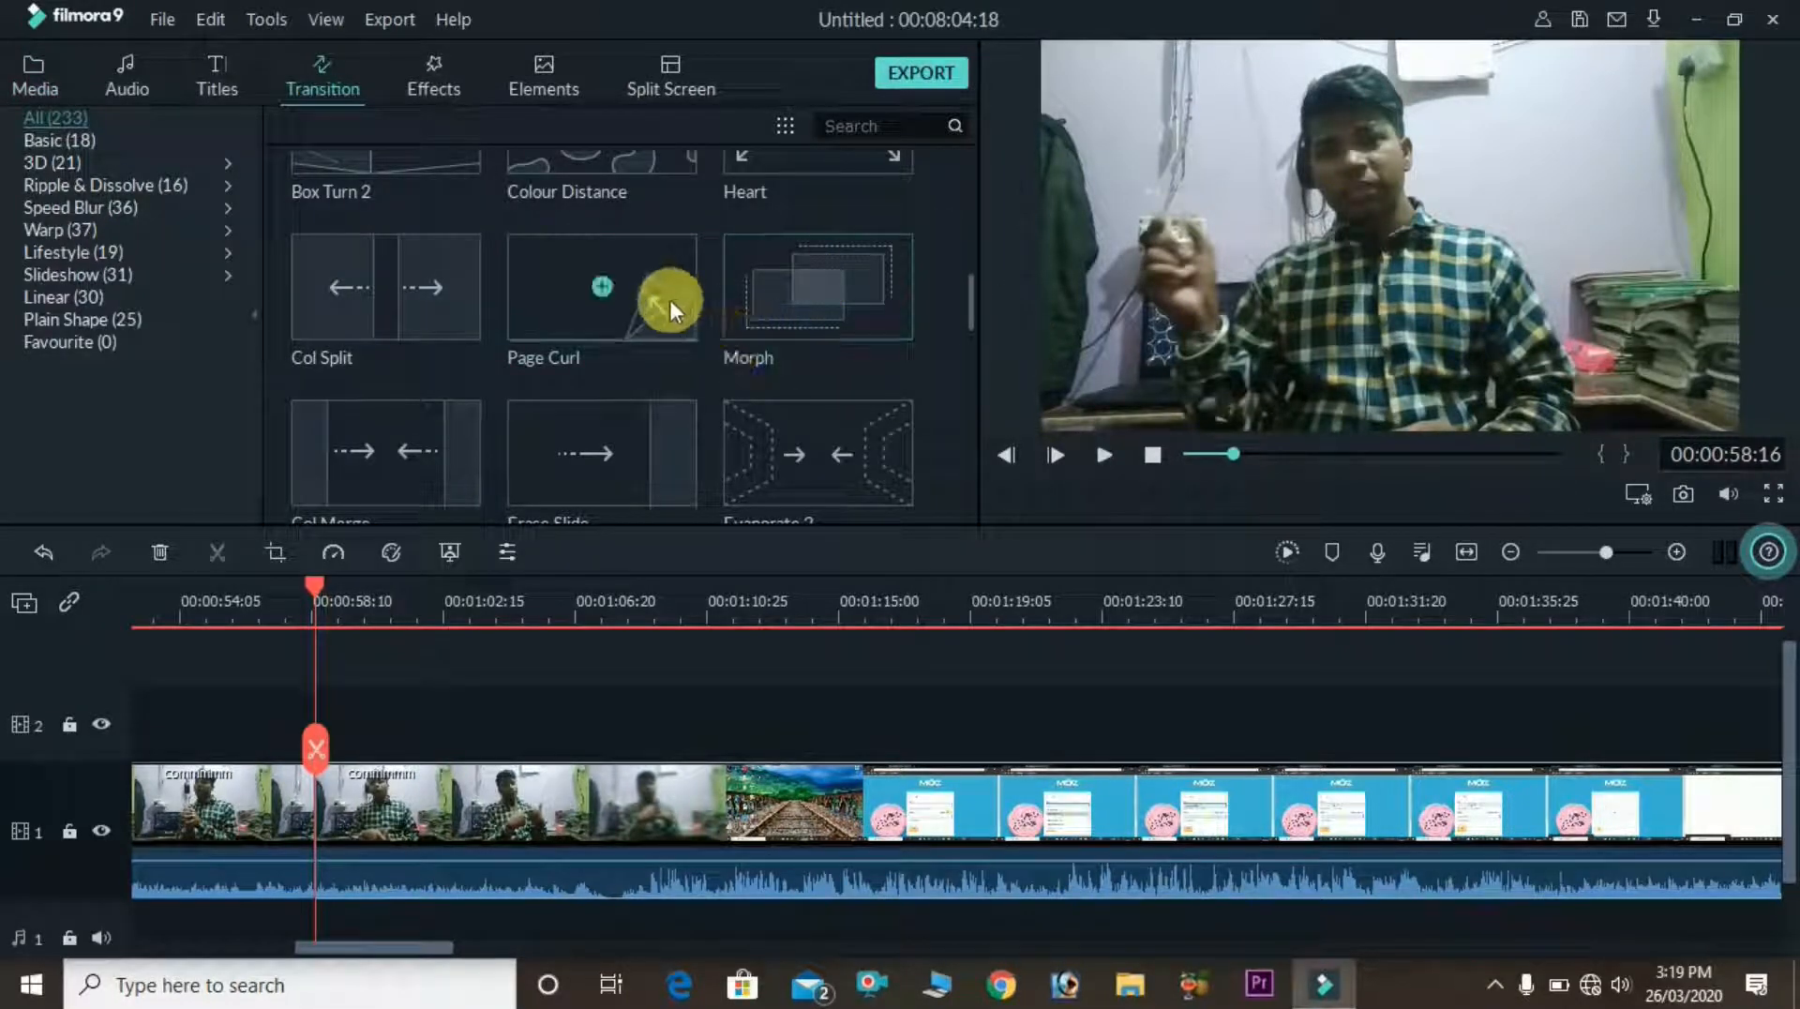
pyautogui.click(608, 292)
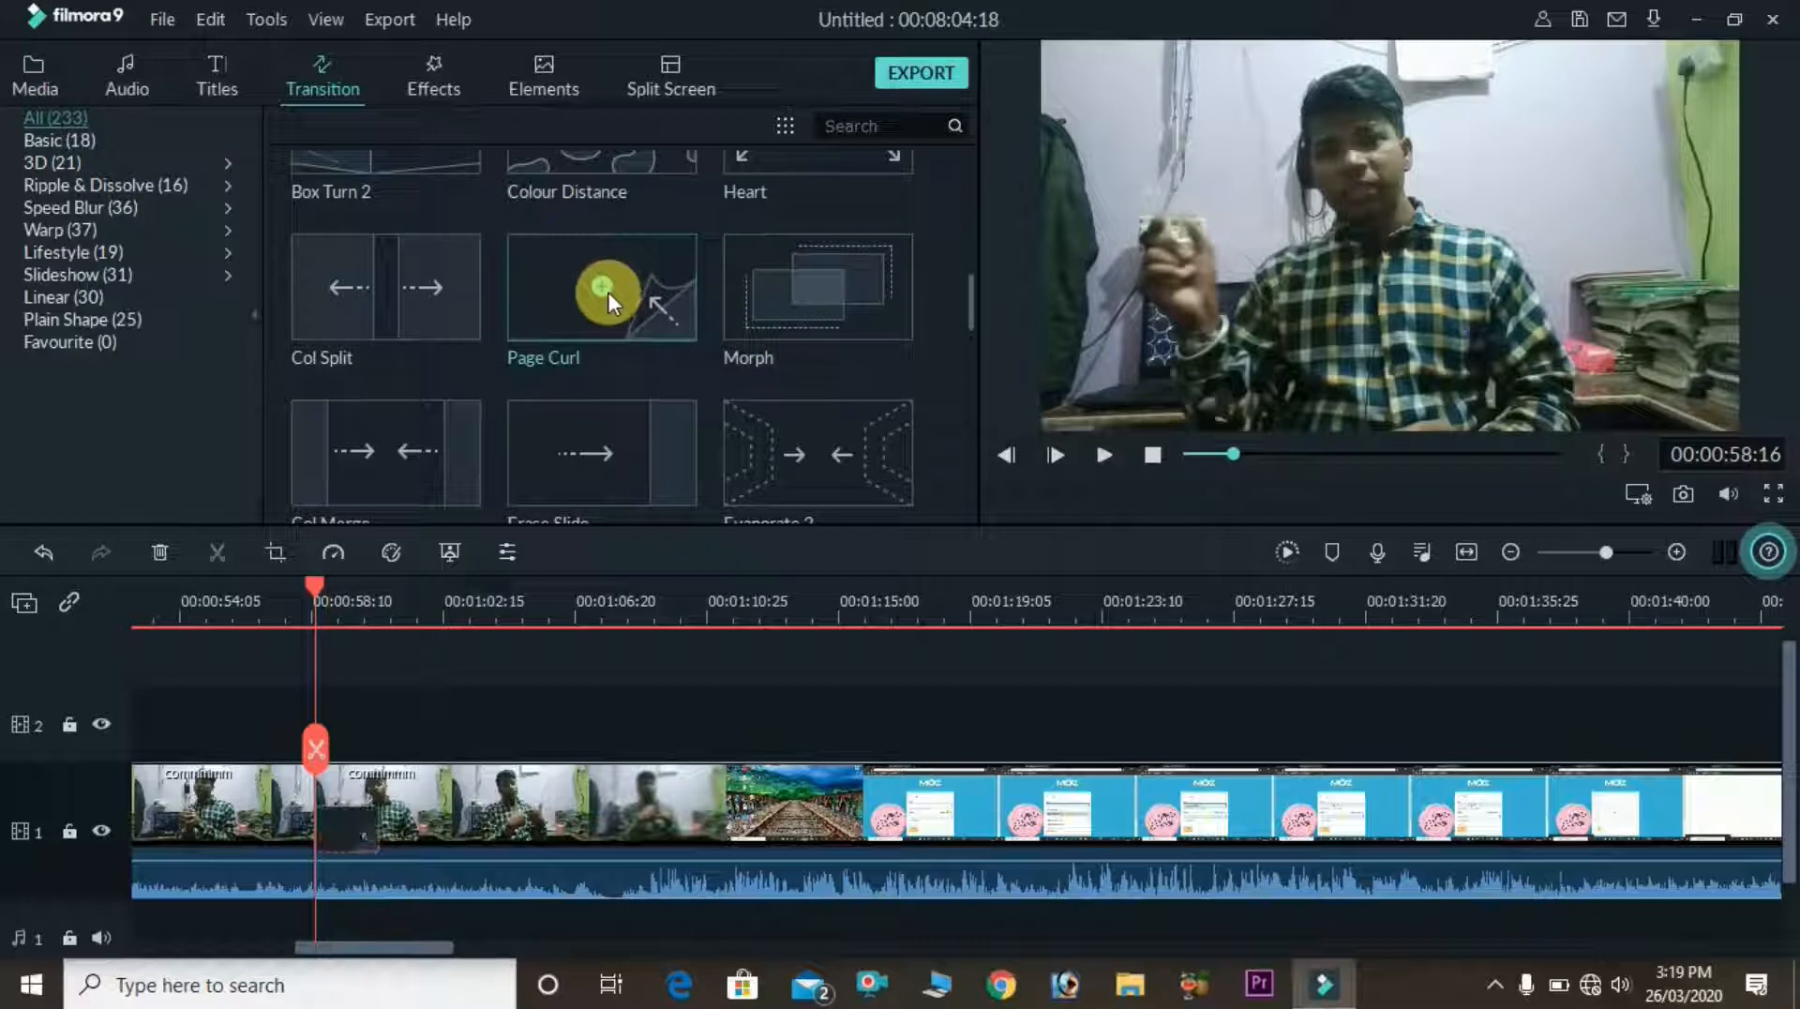
pyautogui.moveTo(607, 291); pyautogui.dragTo(352, 847)
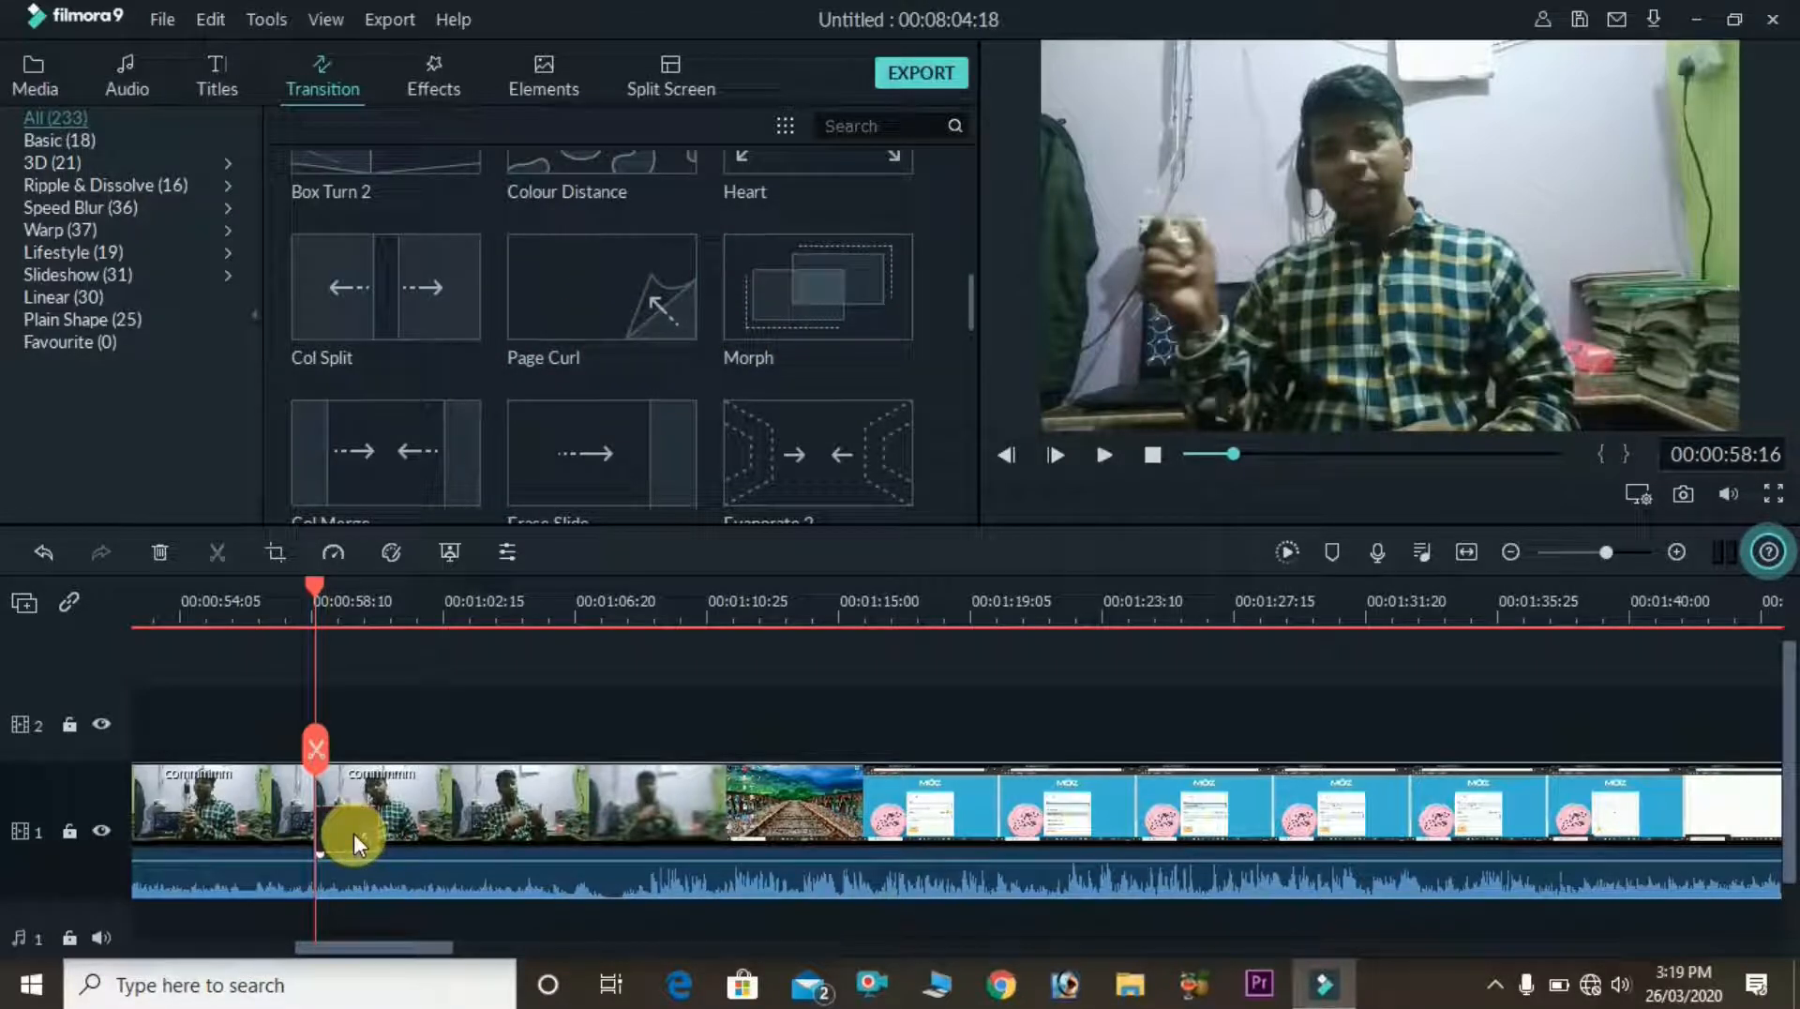
pyautogui.moveTo(352, 833); pyautogui.dragTo(353, 833)
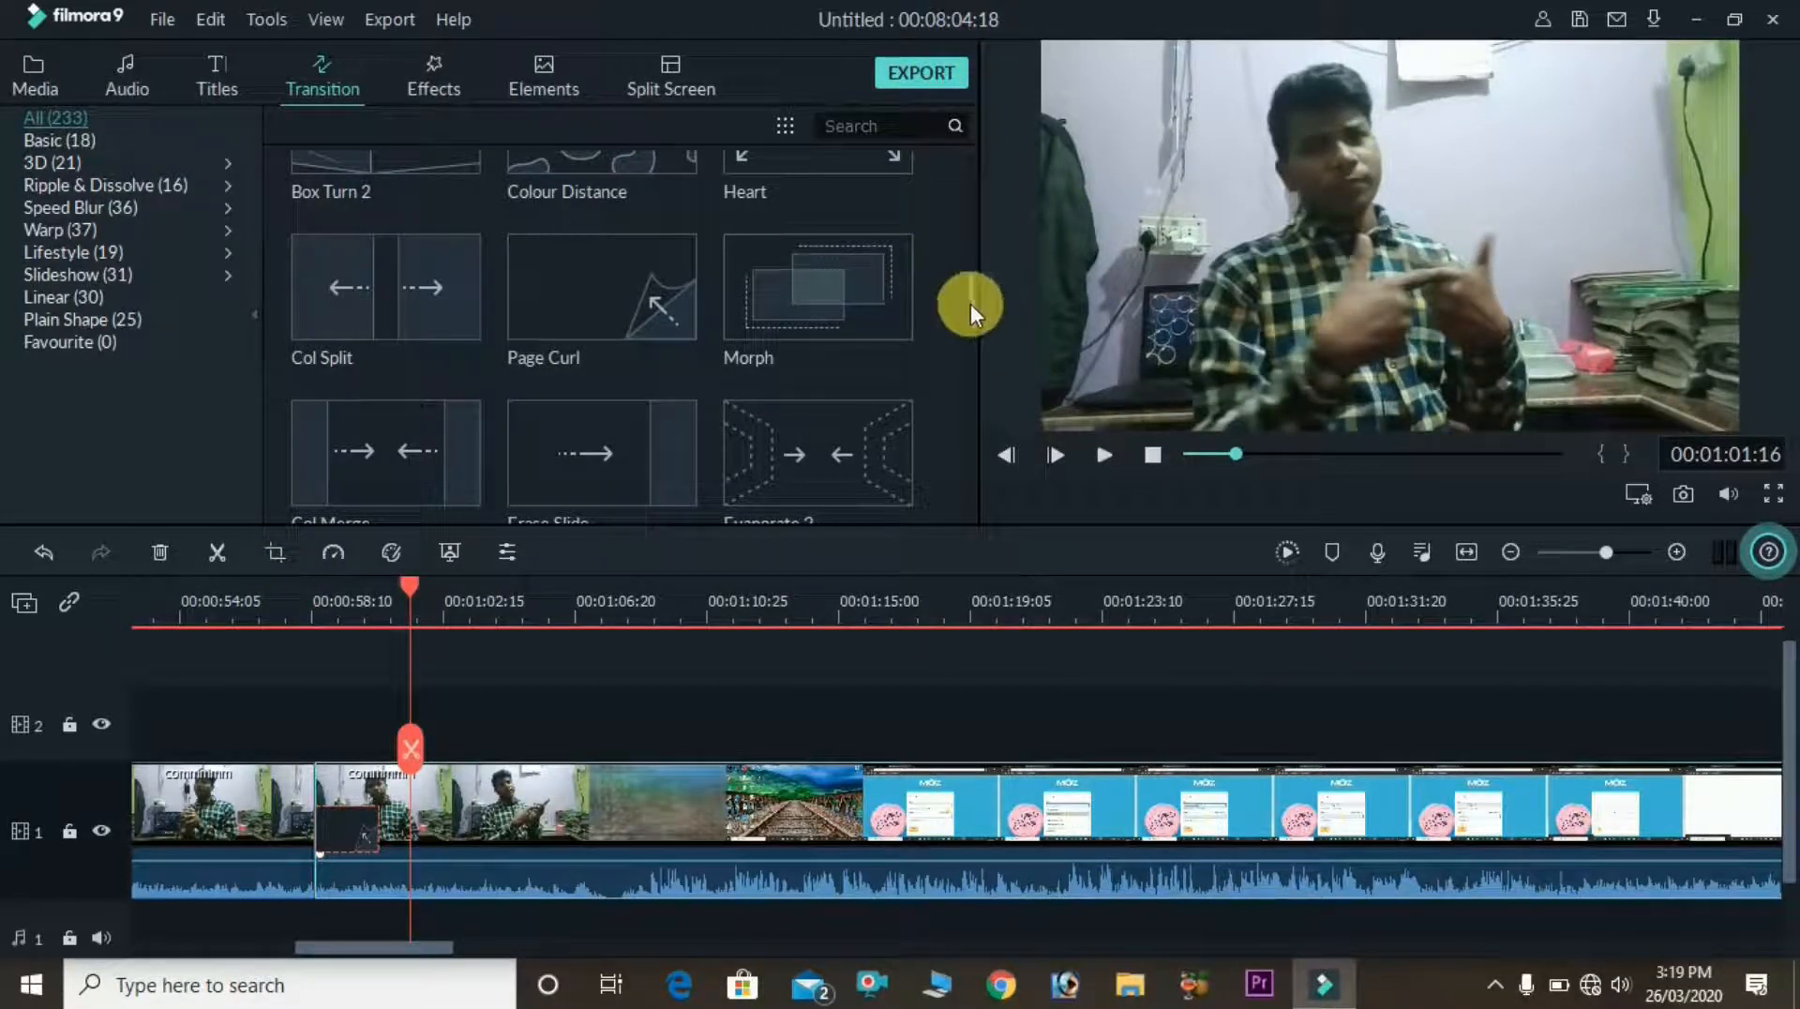
# Step: Browse the available transitions, effects and elements, and preview Element Love 3
pyautogui.moveTo(971, 305); pyautogui.dragTo(980, 484)
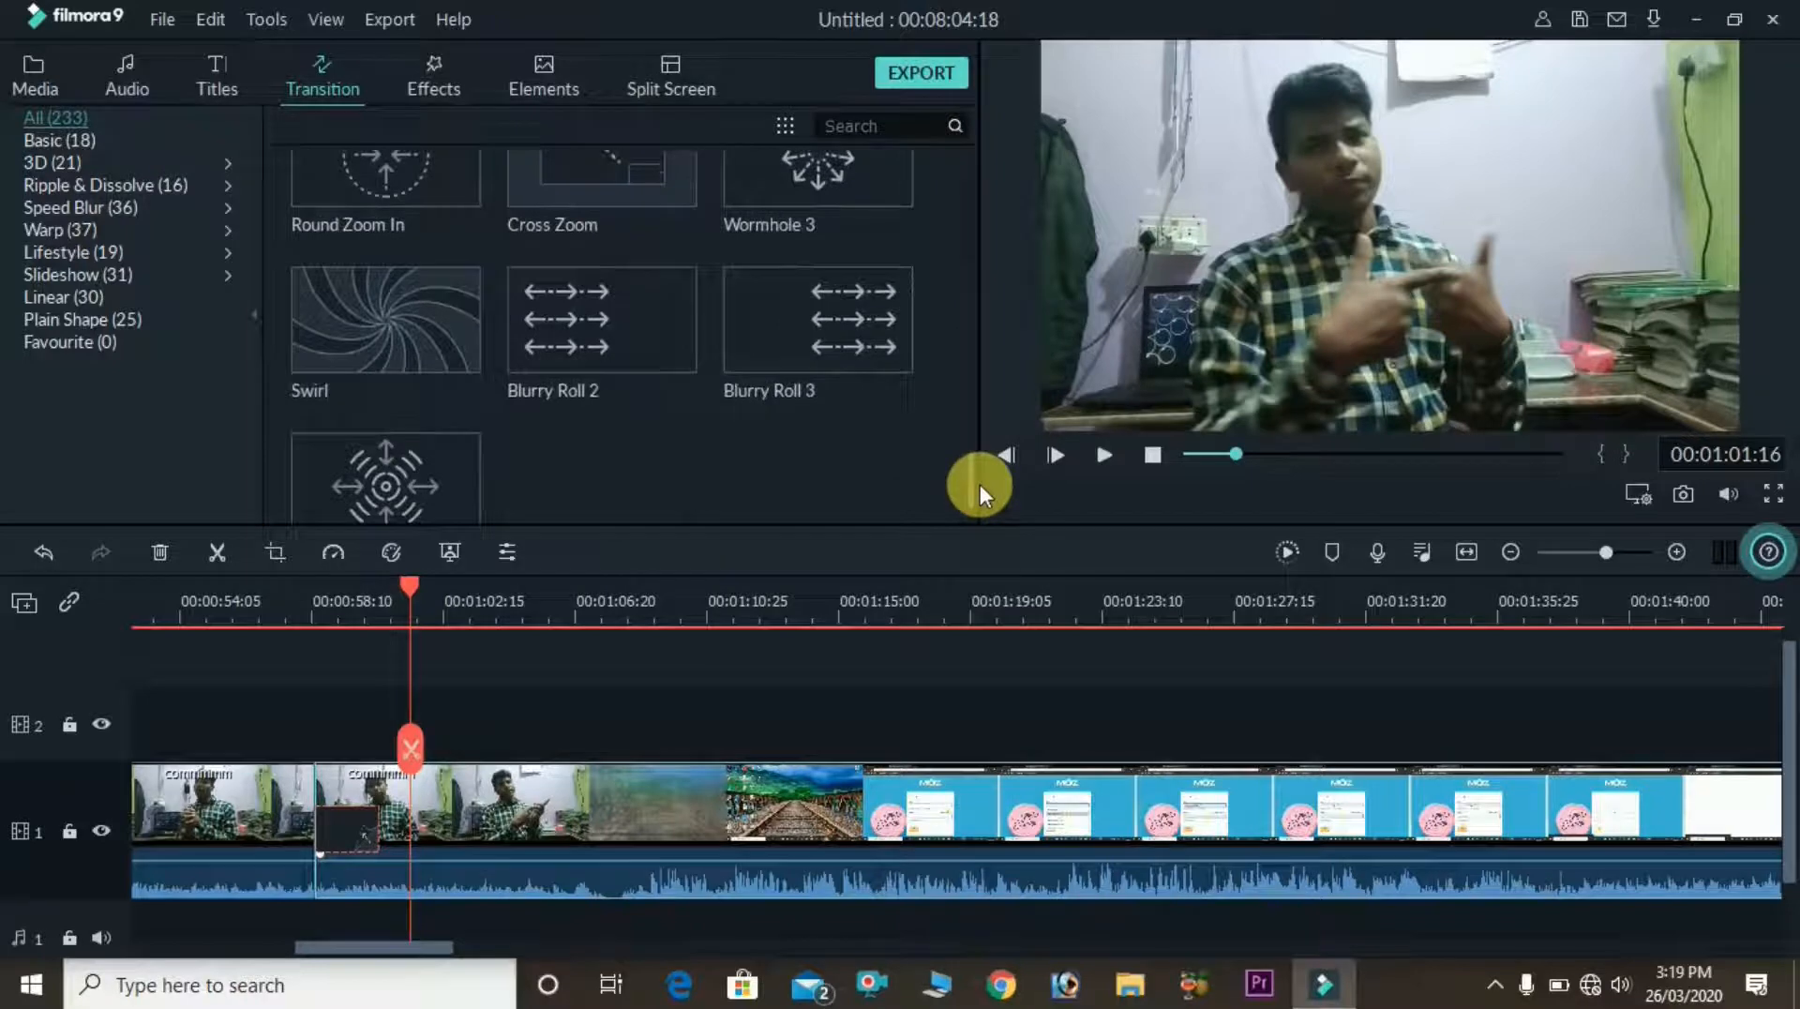
pyautogui.click(435, 69)
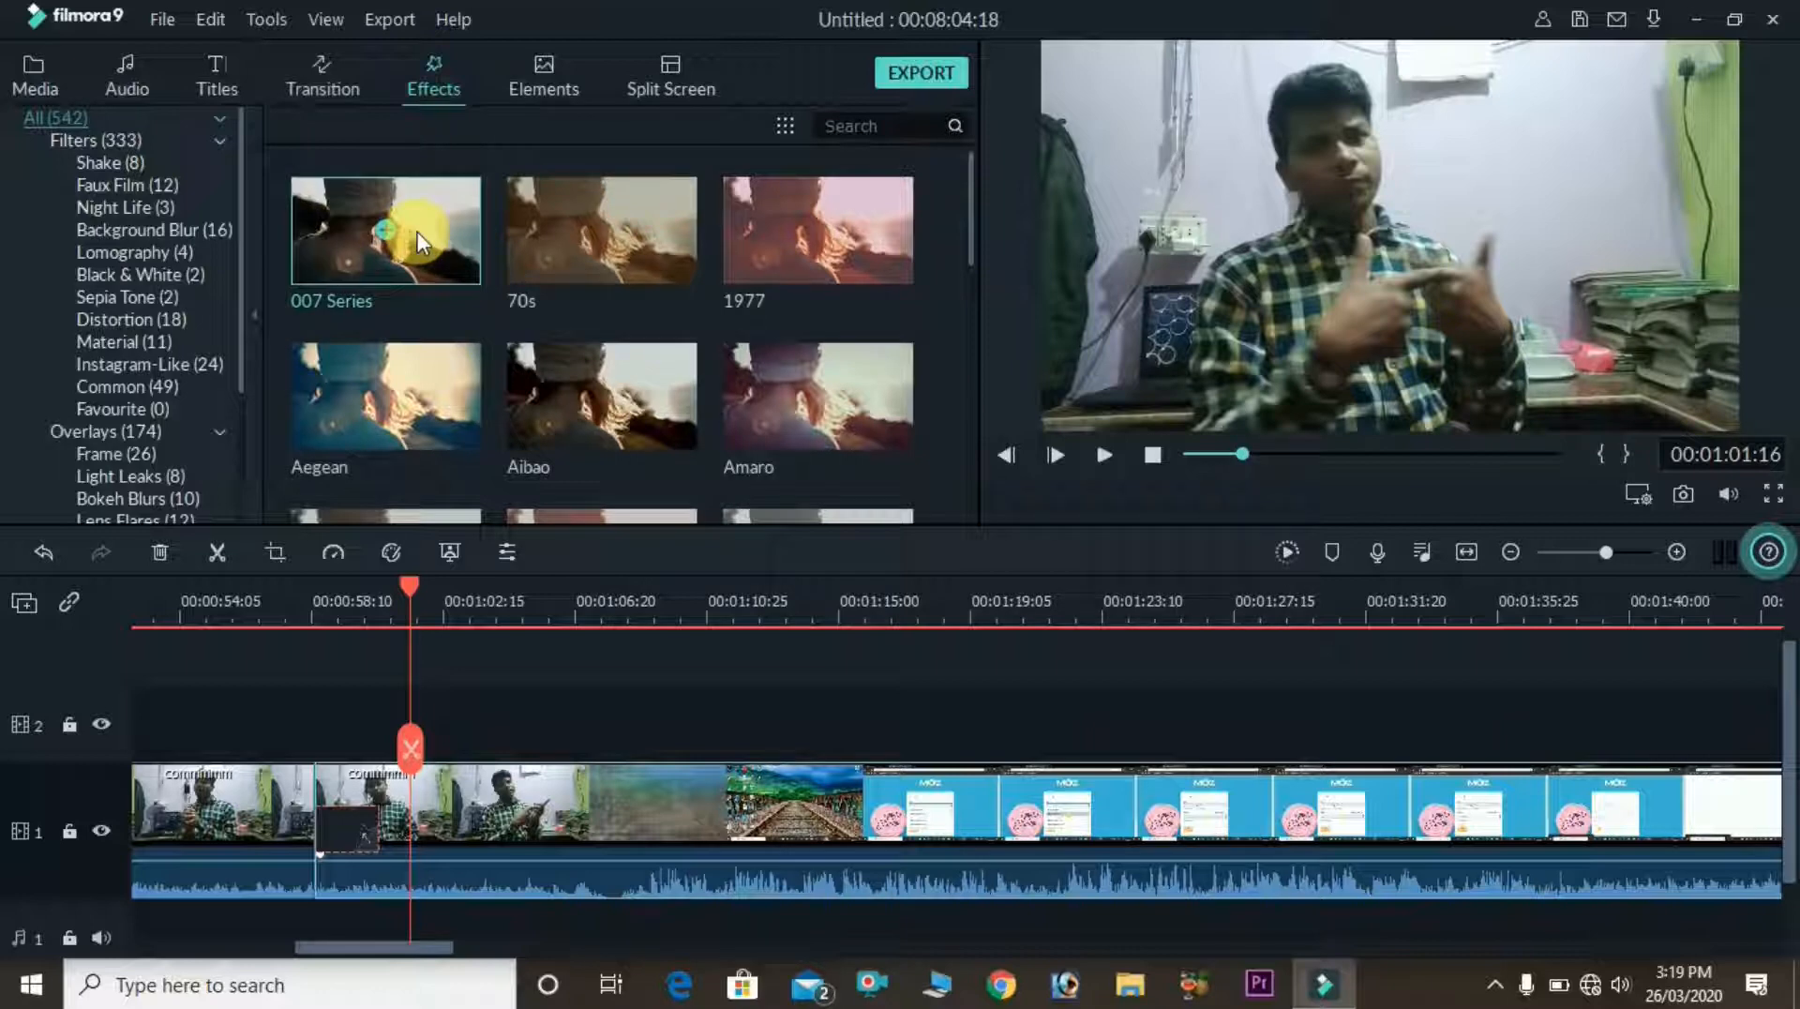
pyautogui.moveTo(970, 251); pyautogui.dragTo(970, 390)
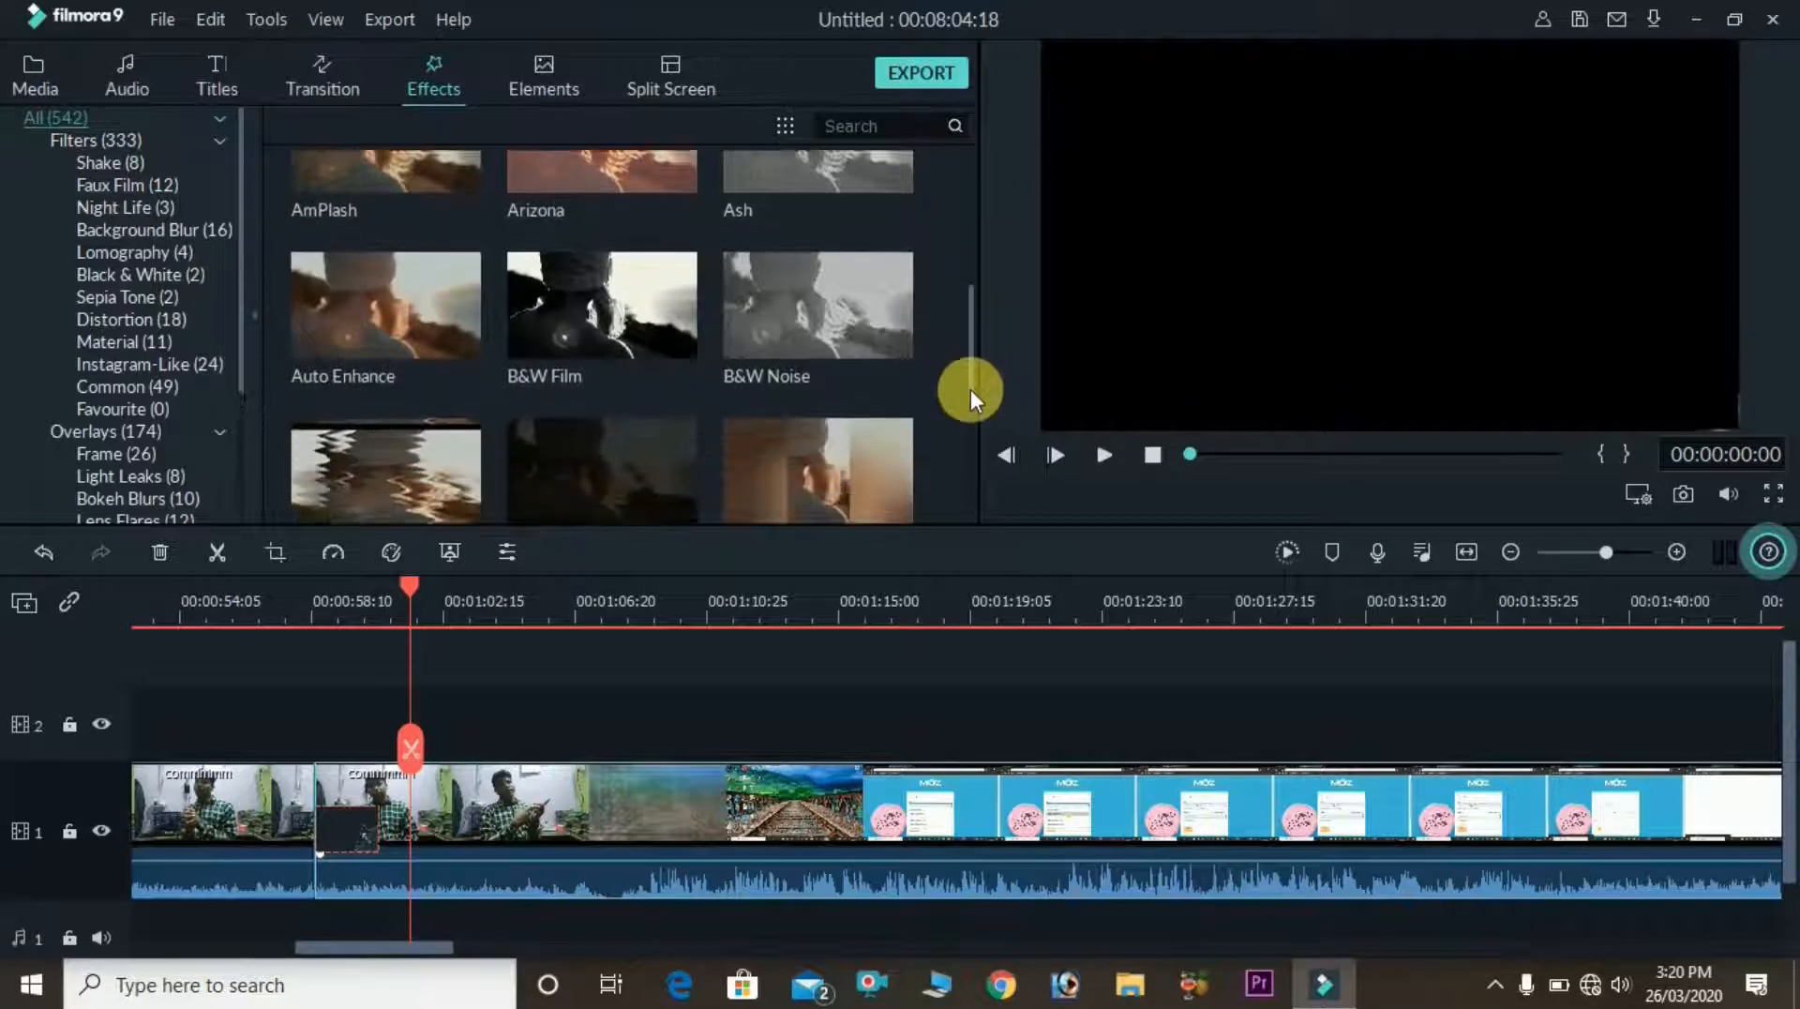
pyautogui.click(1099, 446)
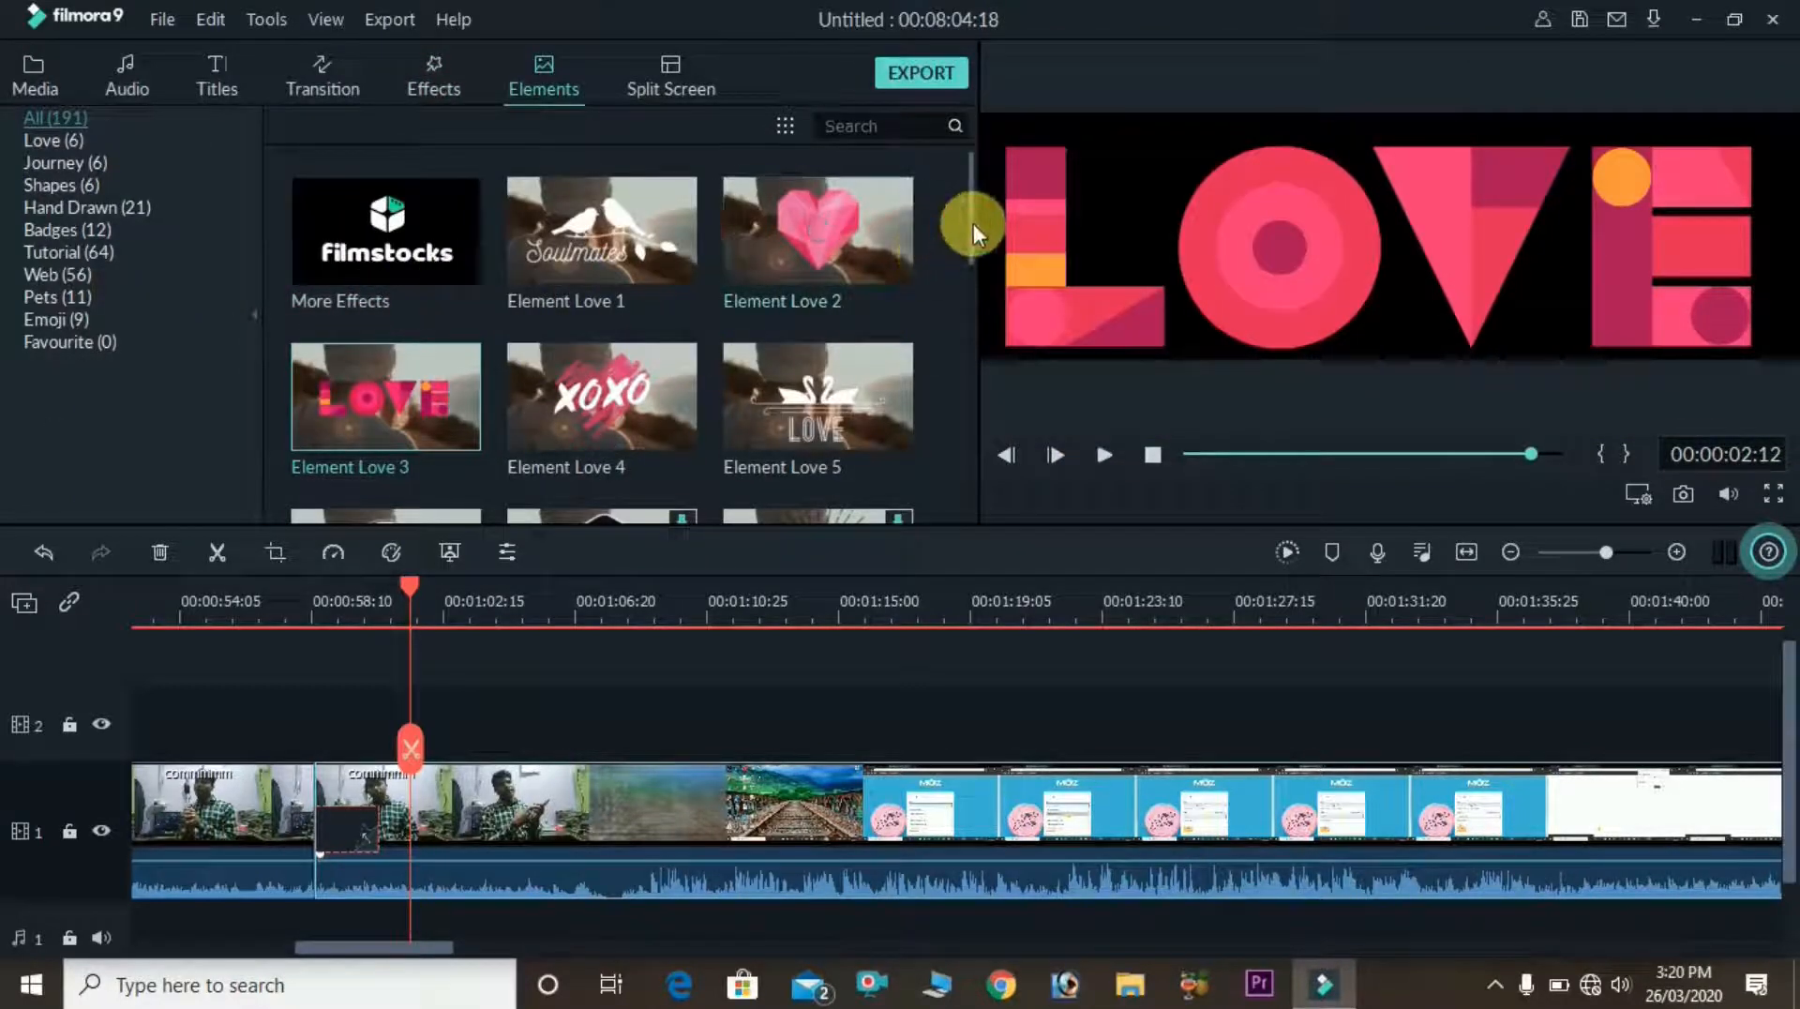
pyautogui.moveTo(973, 223); pyautogui.dragTo(953, 11)
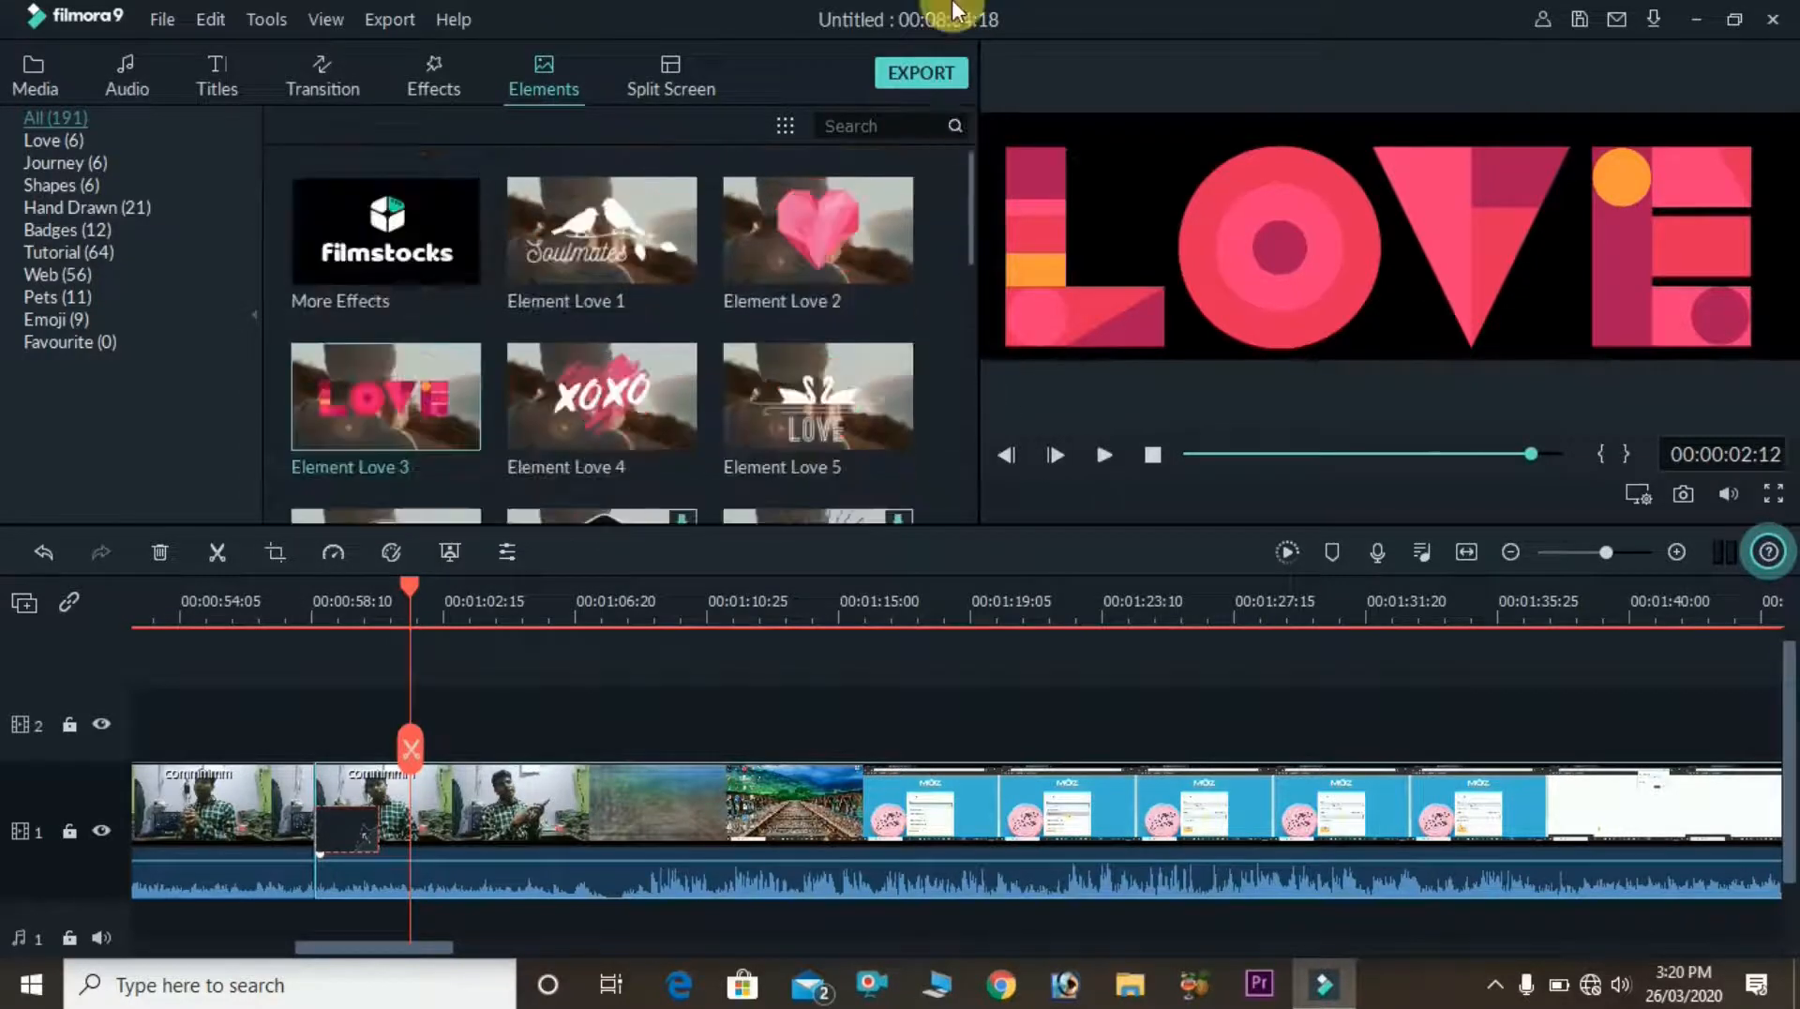
# Step: Return to the project media and move the playhead to 00:01:09:00
pyautogui.click(38, 73)
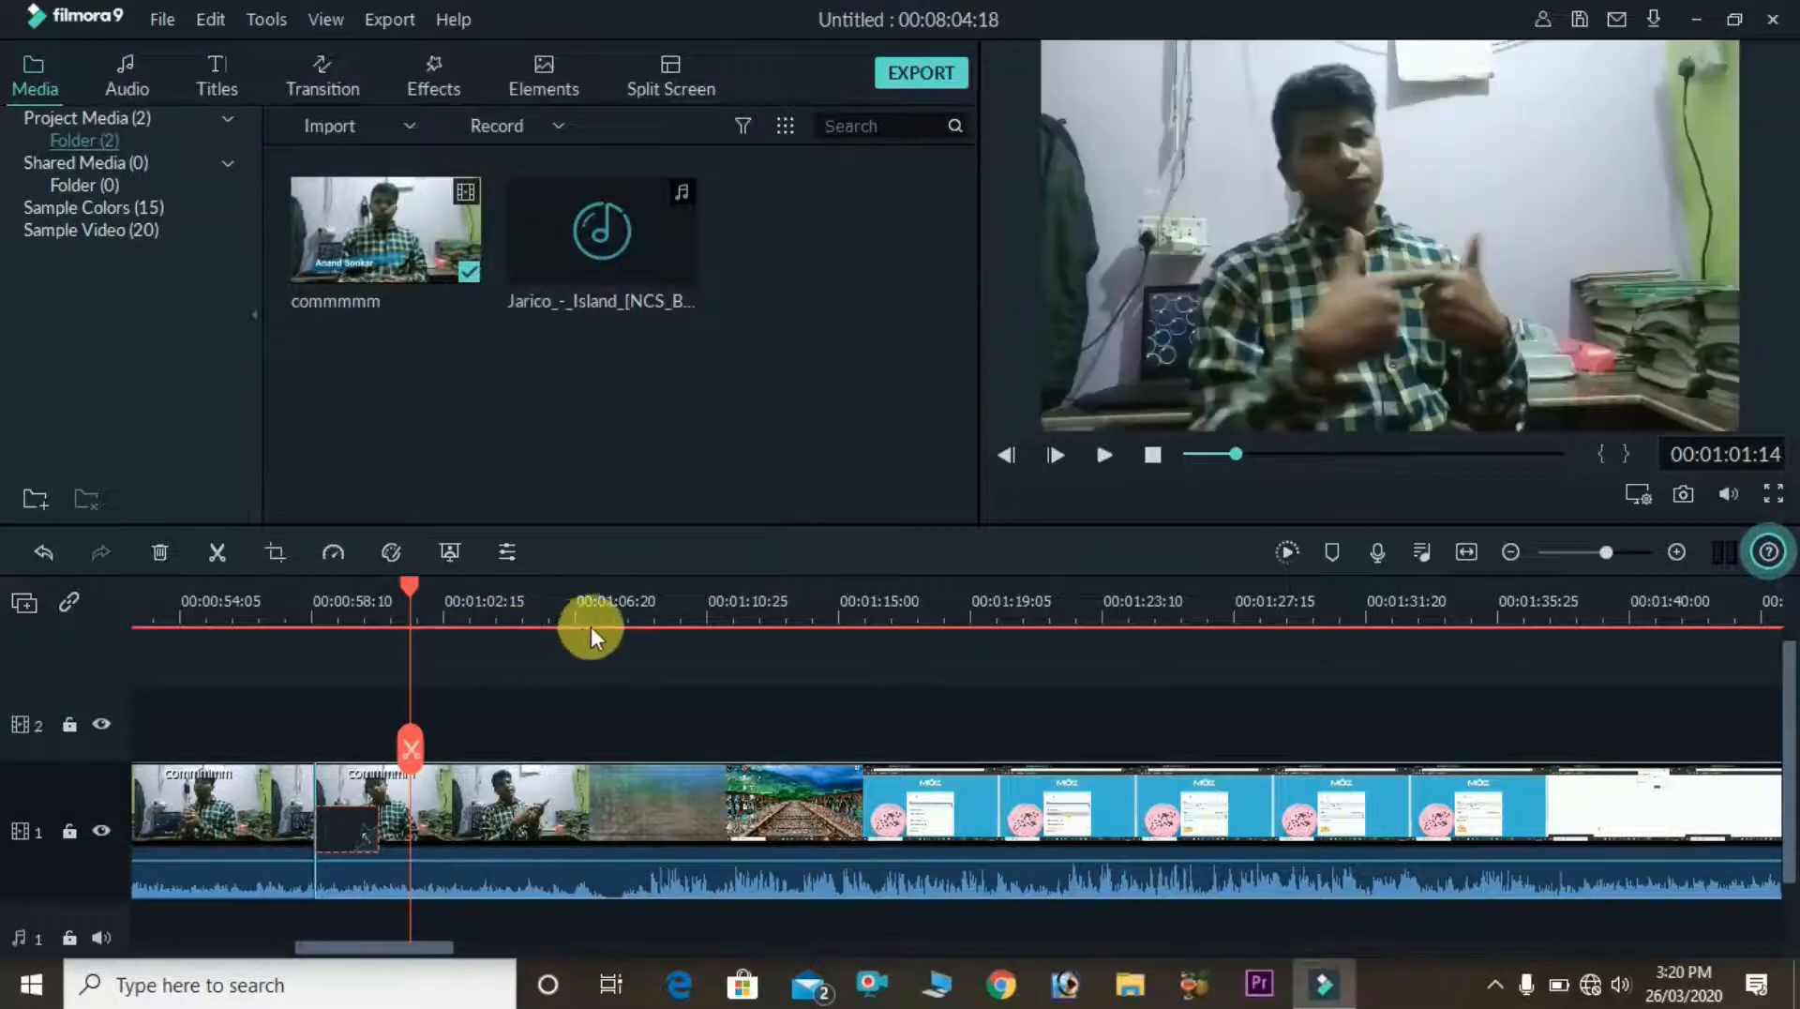
pyautogui.click(663, 609)
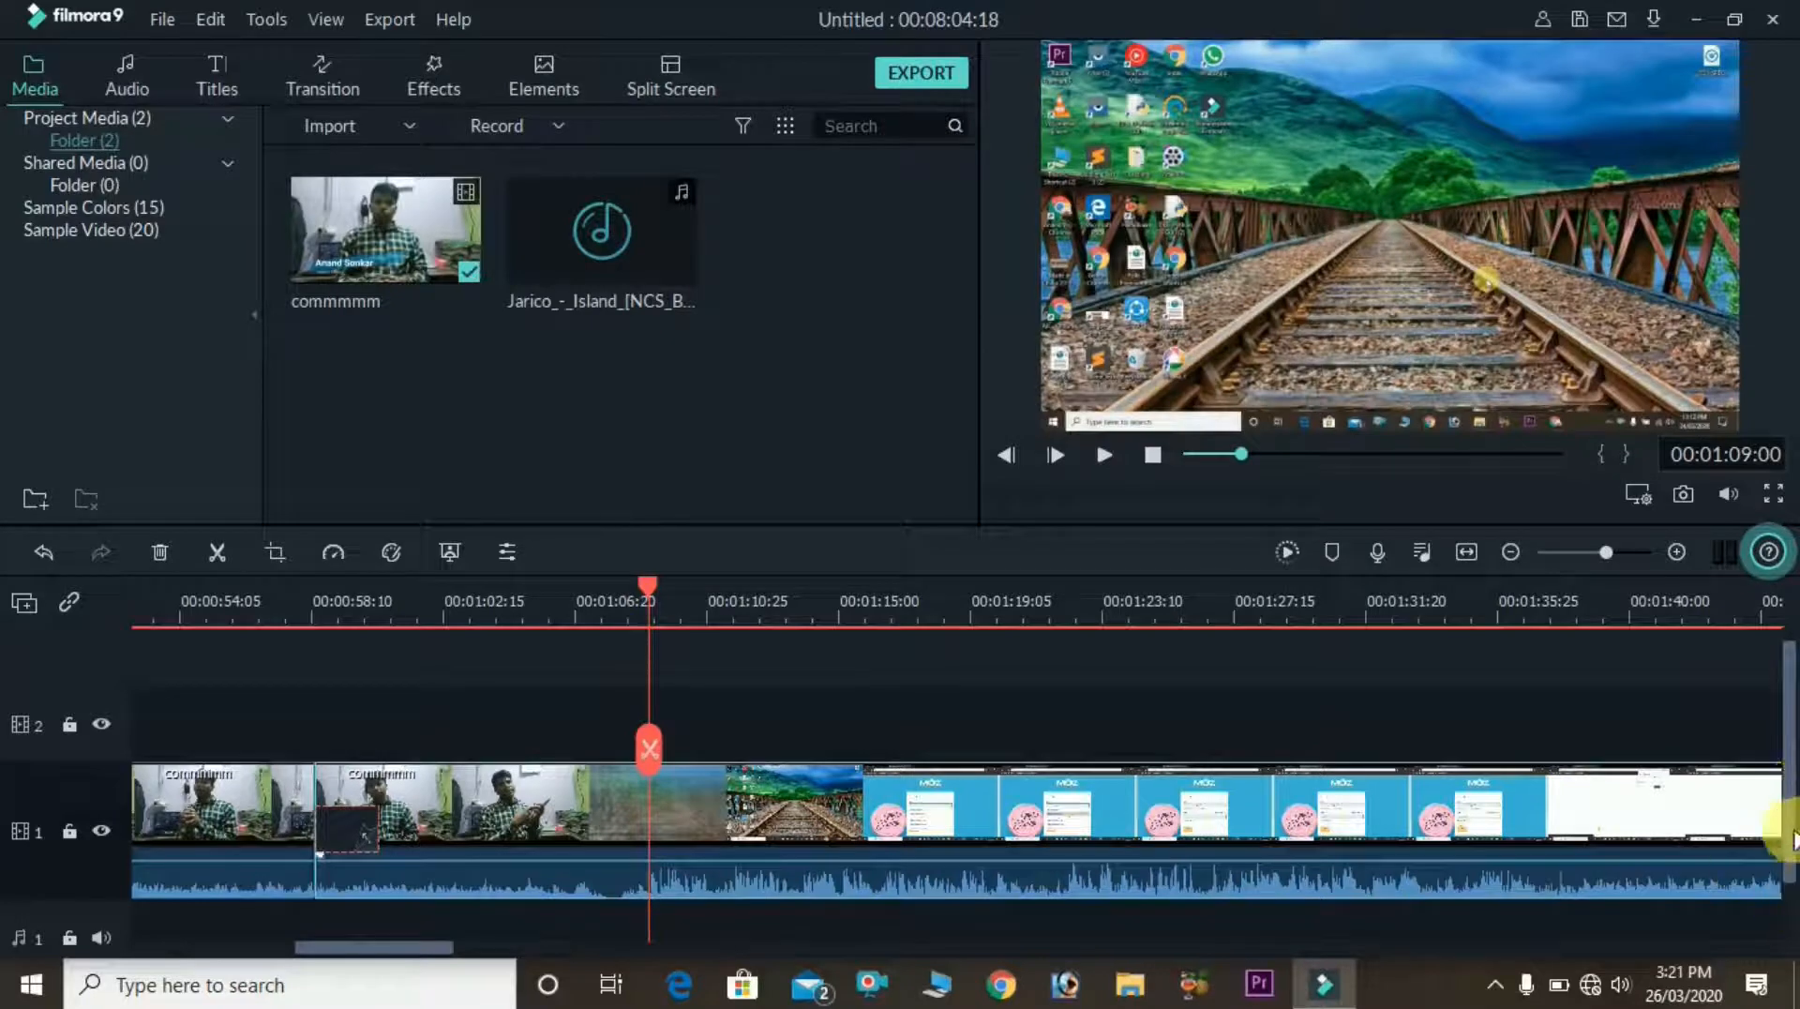
# Step: Add the Jarico - Island music to audio track 1 and play the timeline from 00:03:59:12 to hear it
pyautogui.scroll(-2, 1786, 837)
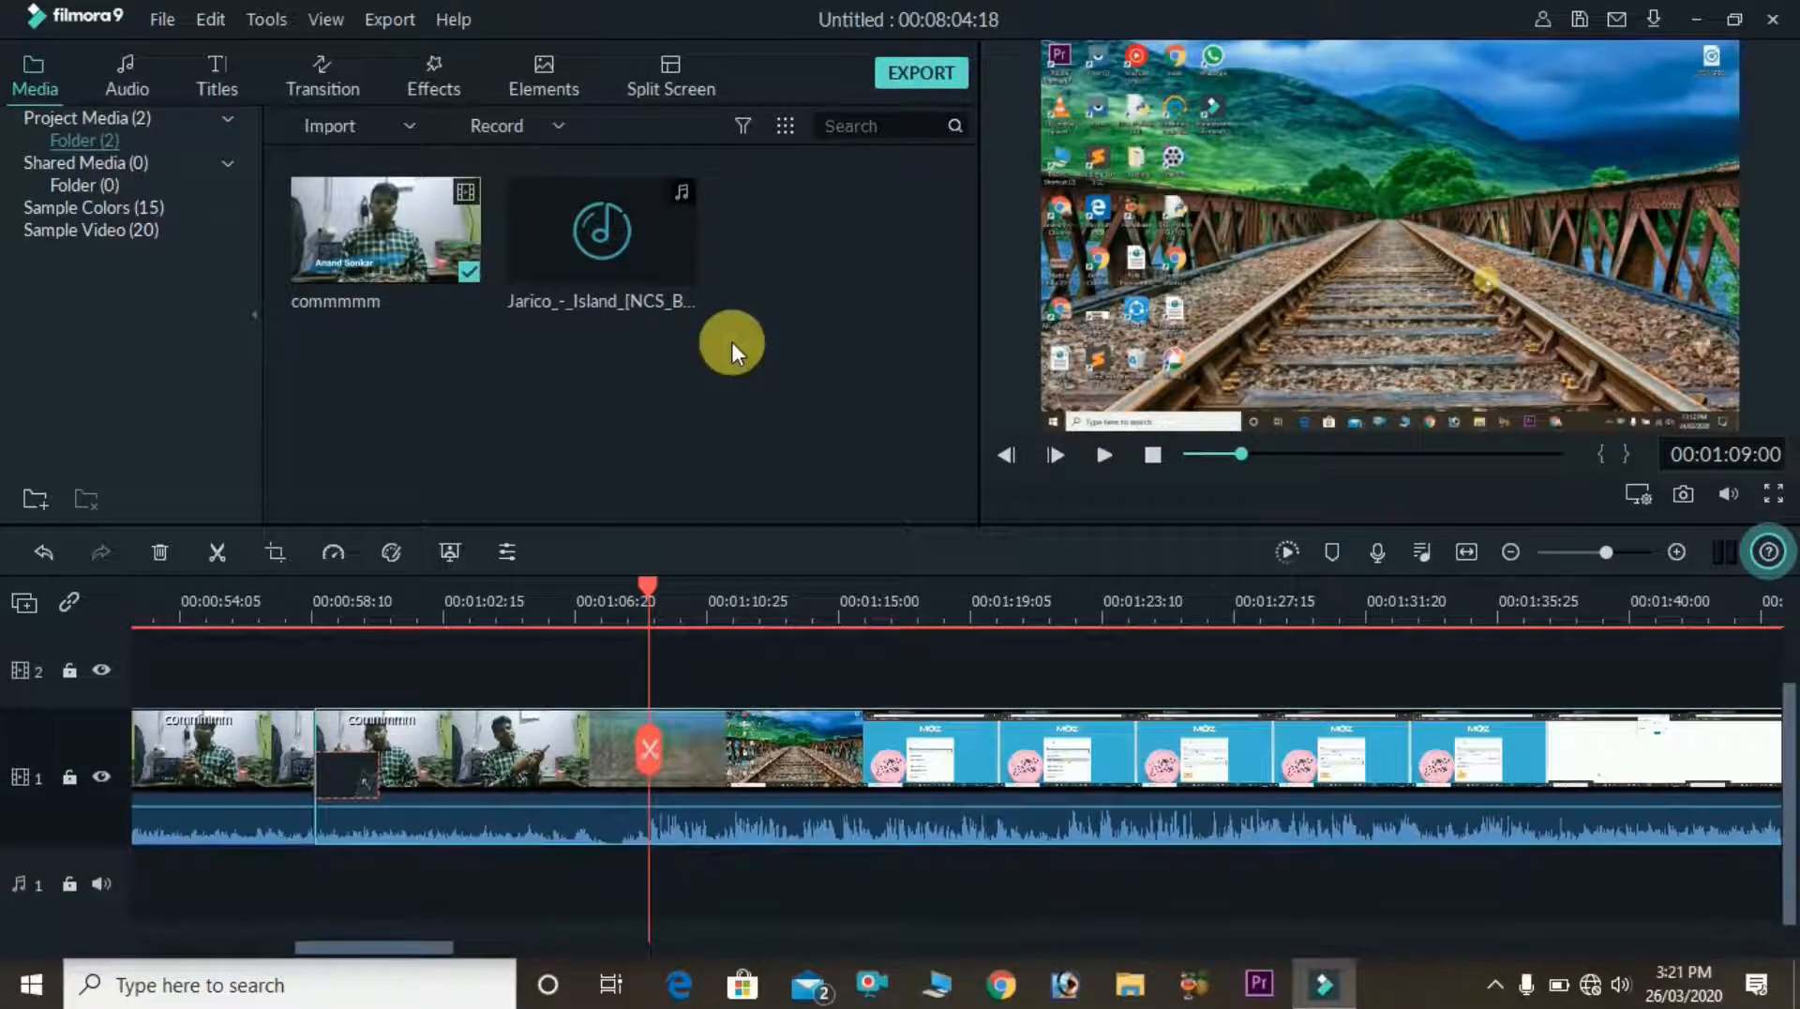
pyautogui.click(598, 226)
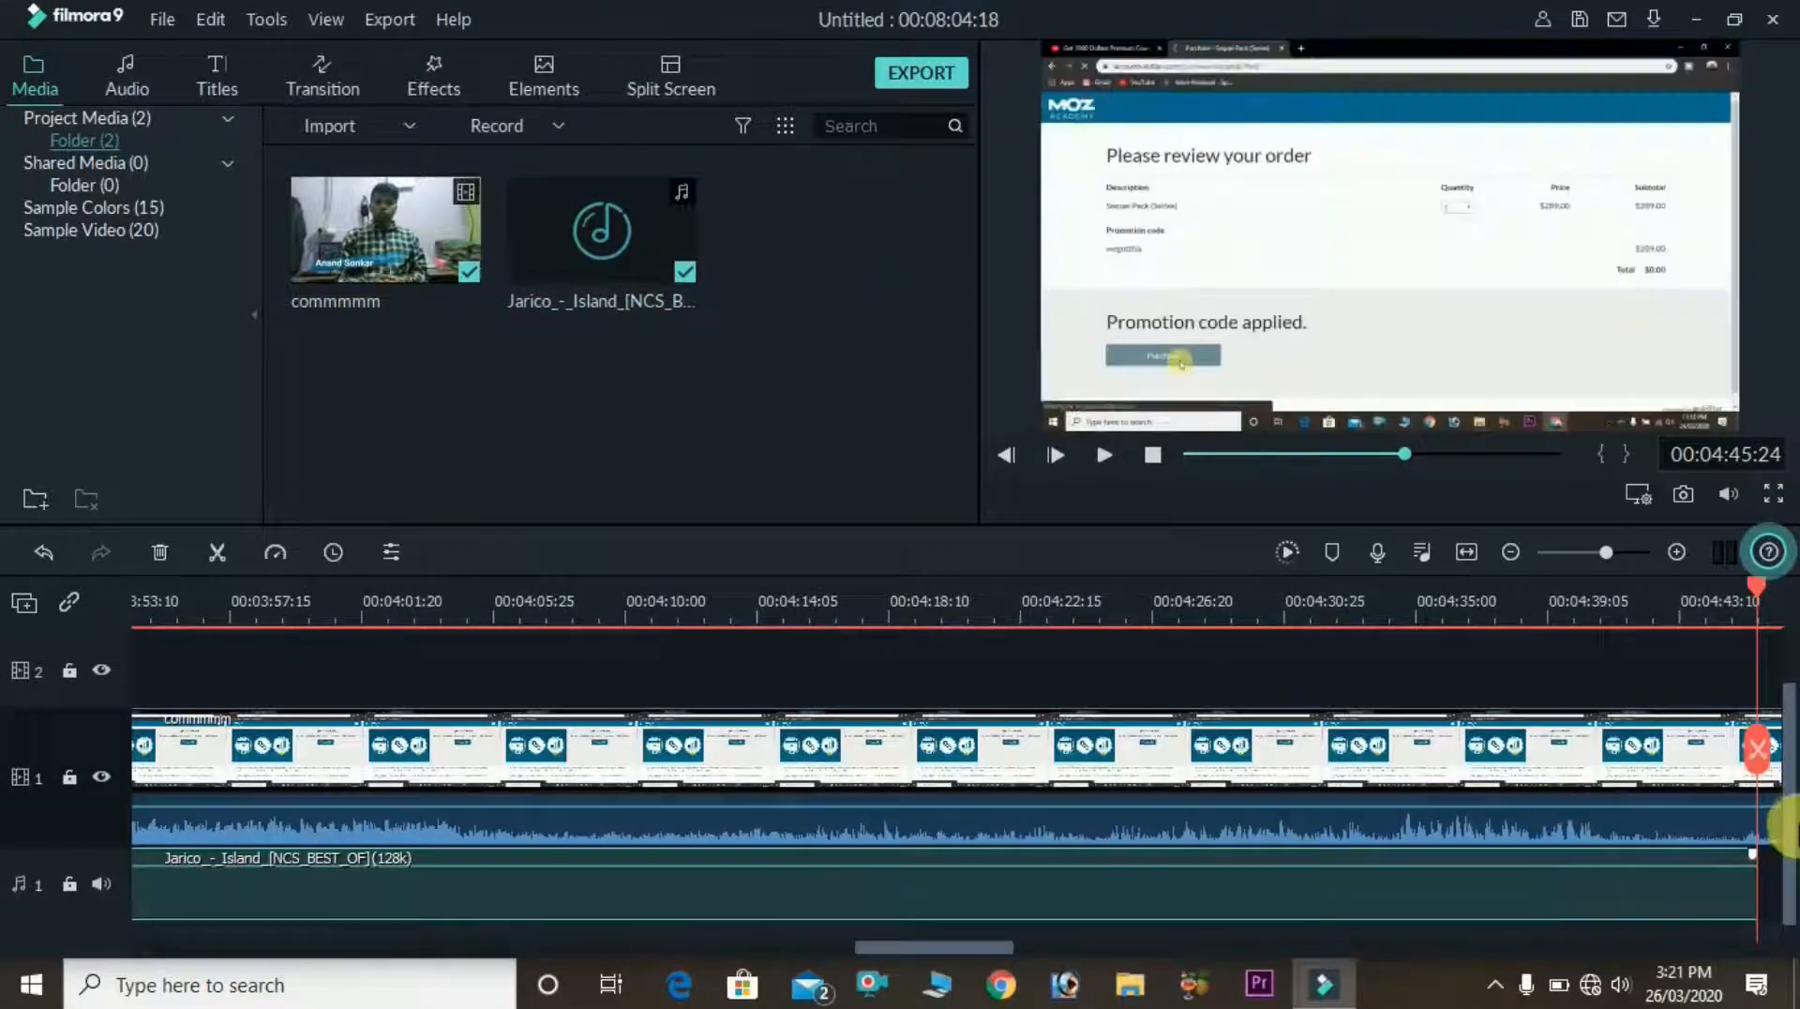
pyautogui.scroll(-1, 1786, 871)
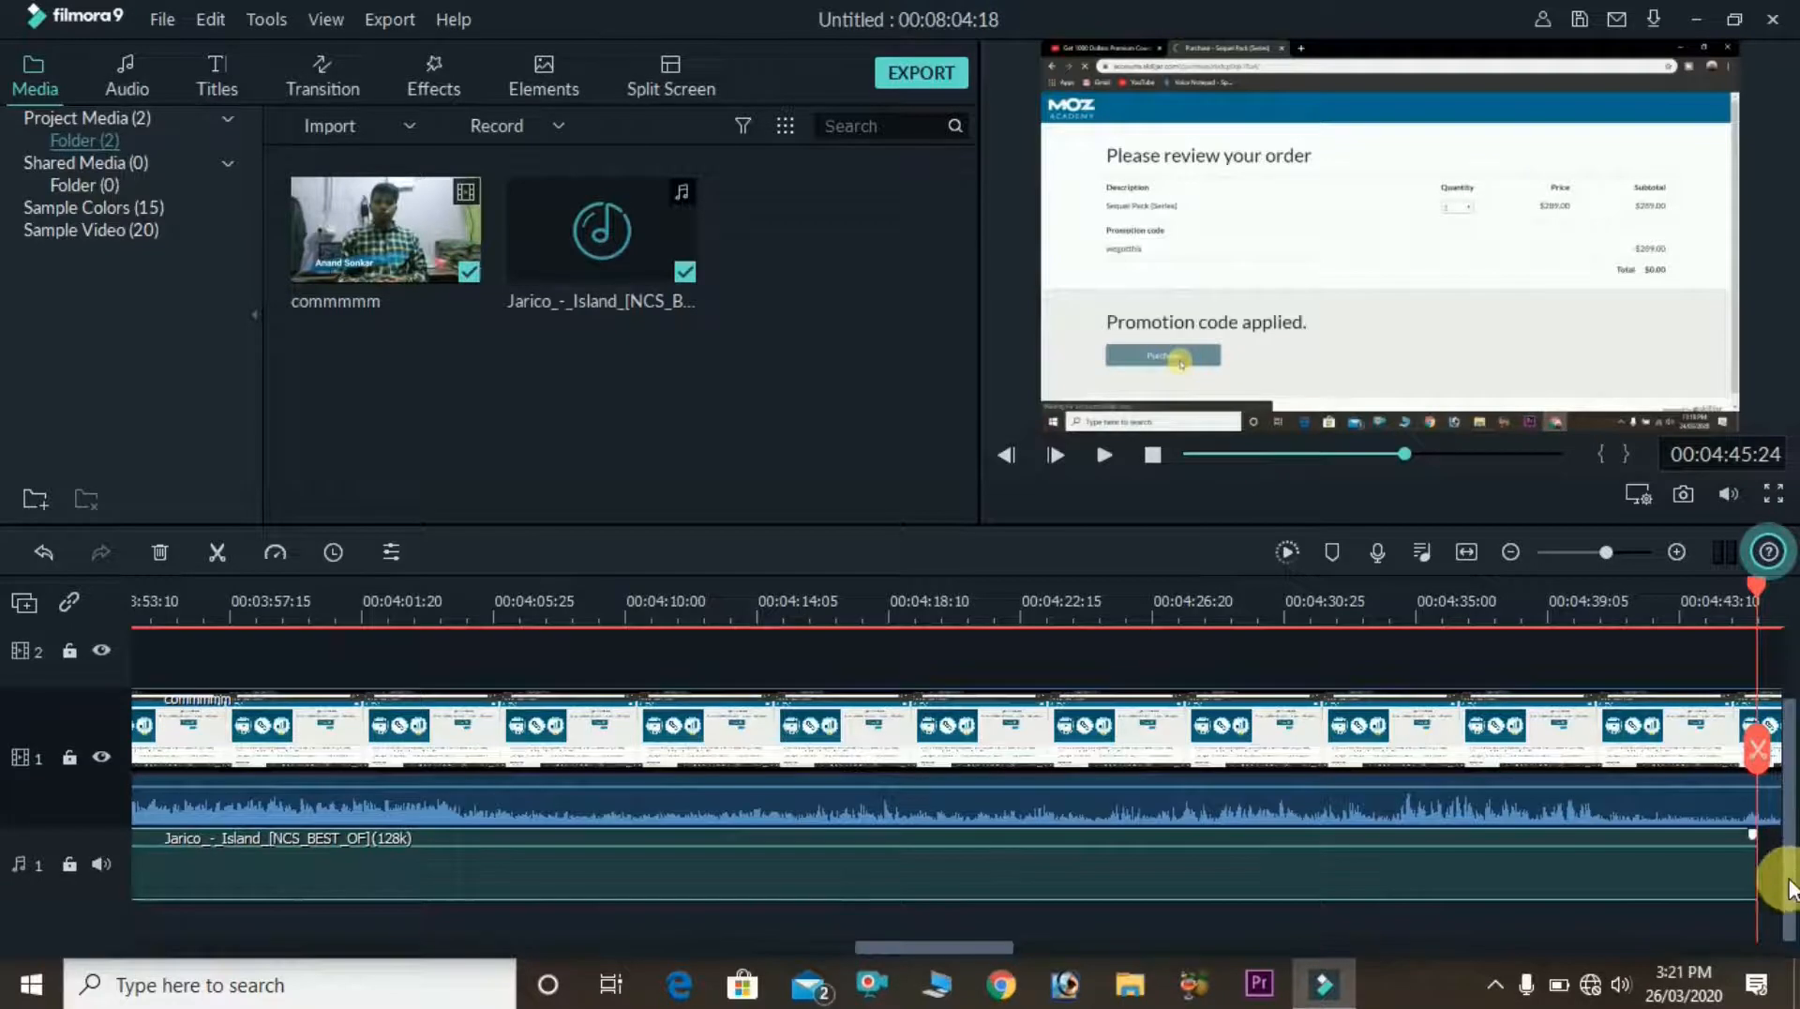
pyautogui.click(296, 611)
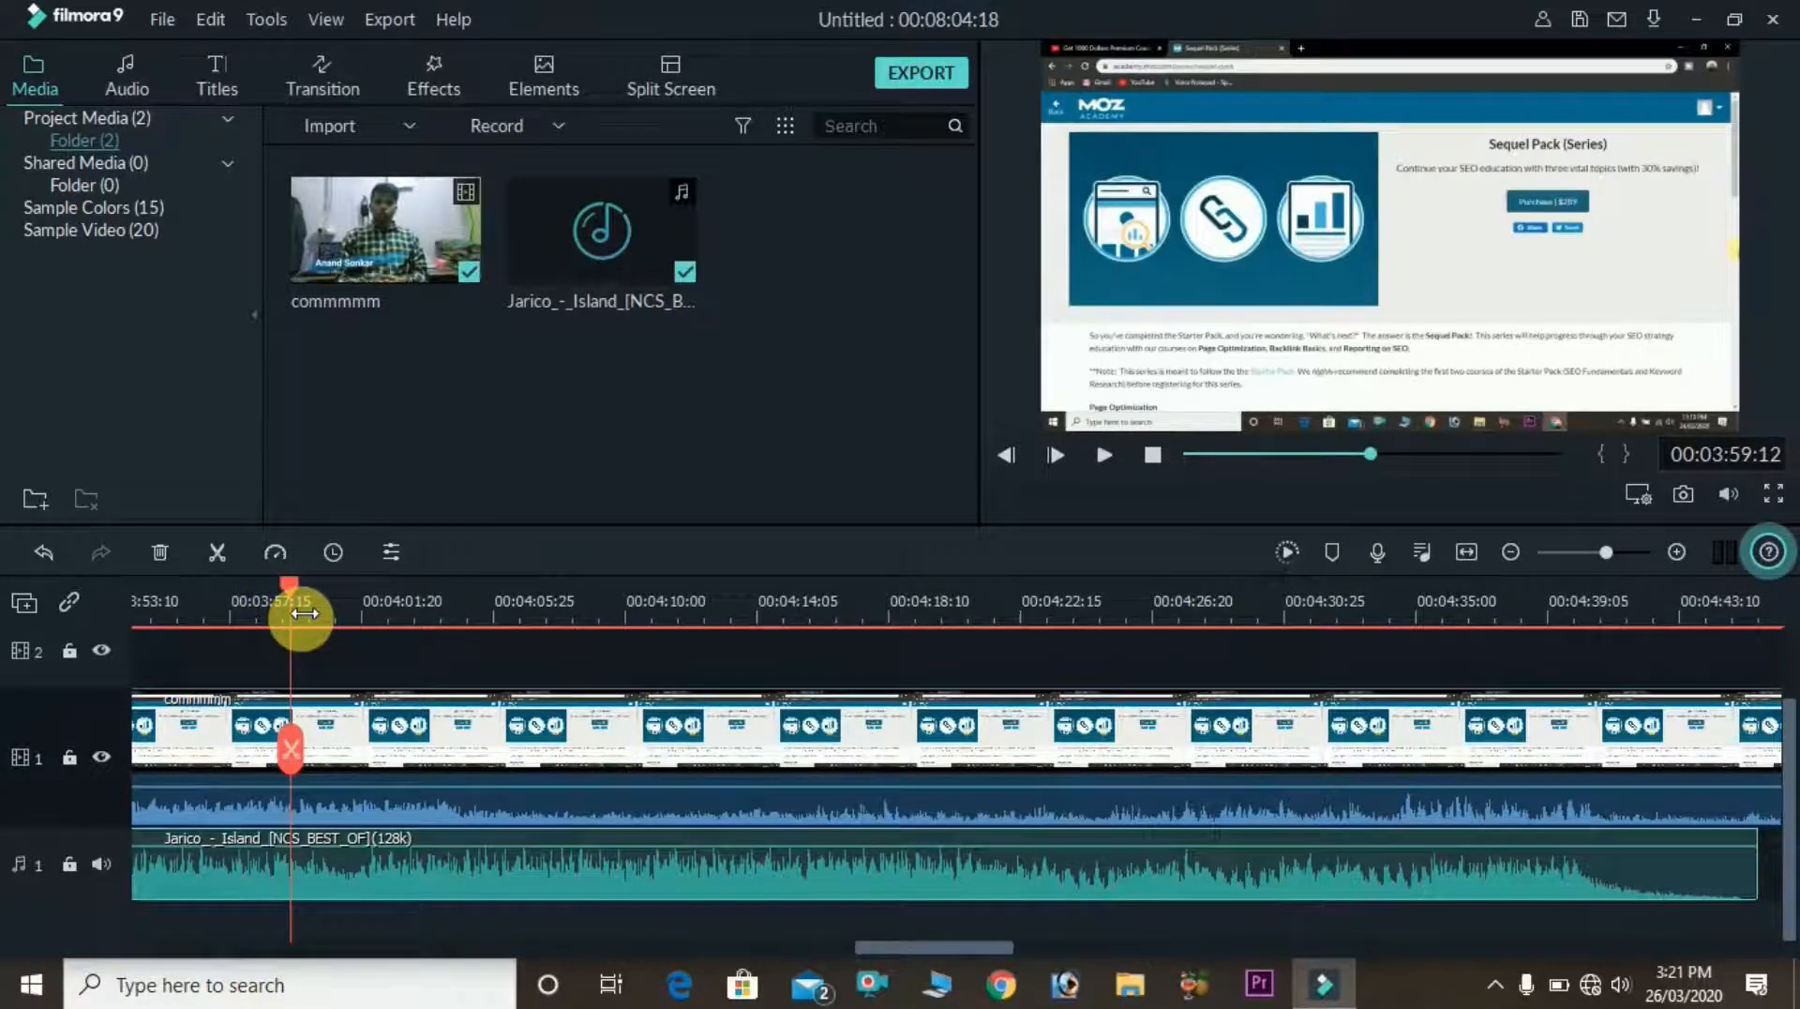
pyautogui.press('space')
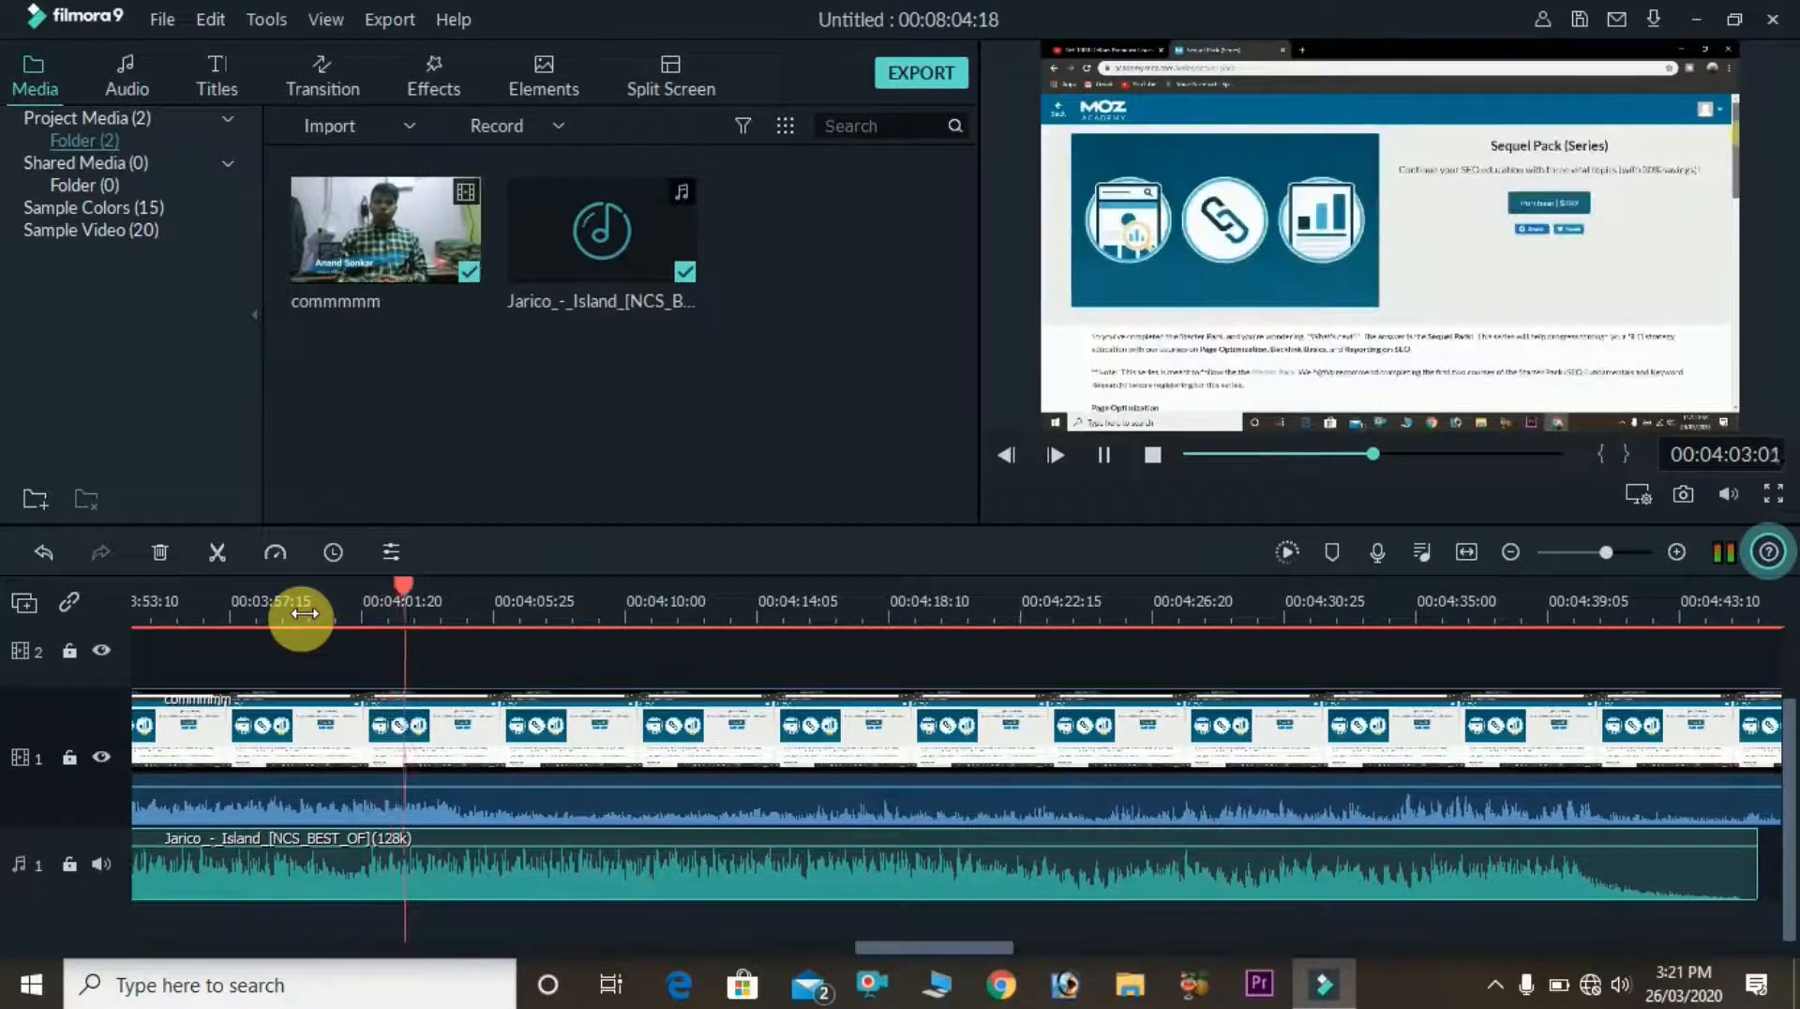
pyautogui.press('space')
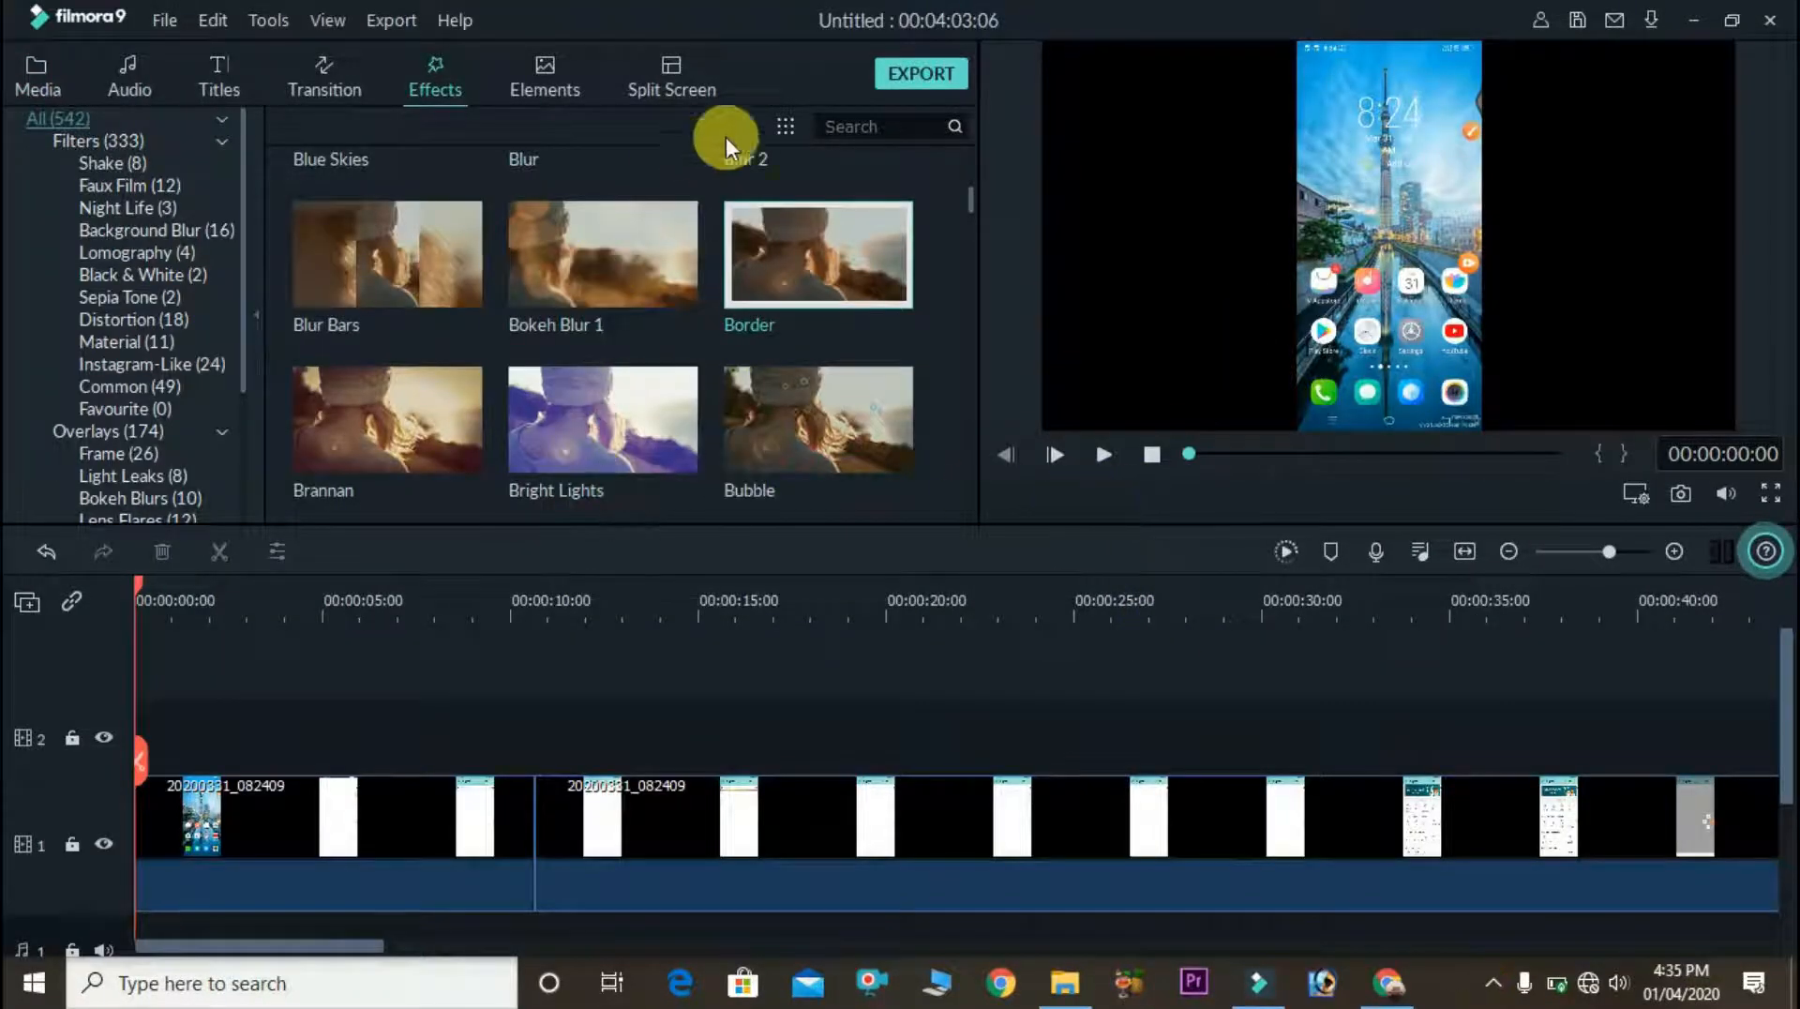
# Step: Search the effects for "blur", place Basic Blur at the start of video track 2 and extend it to about 25 seconds
pyautogui.click(900, 136)
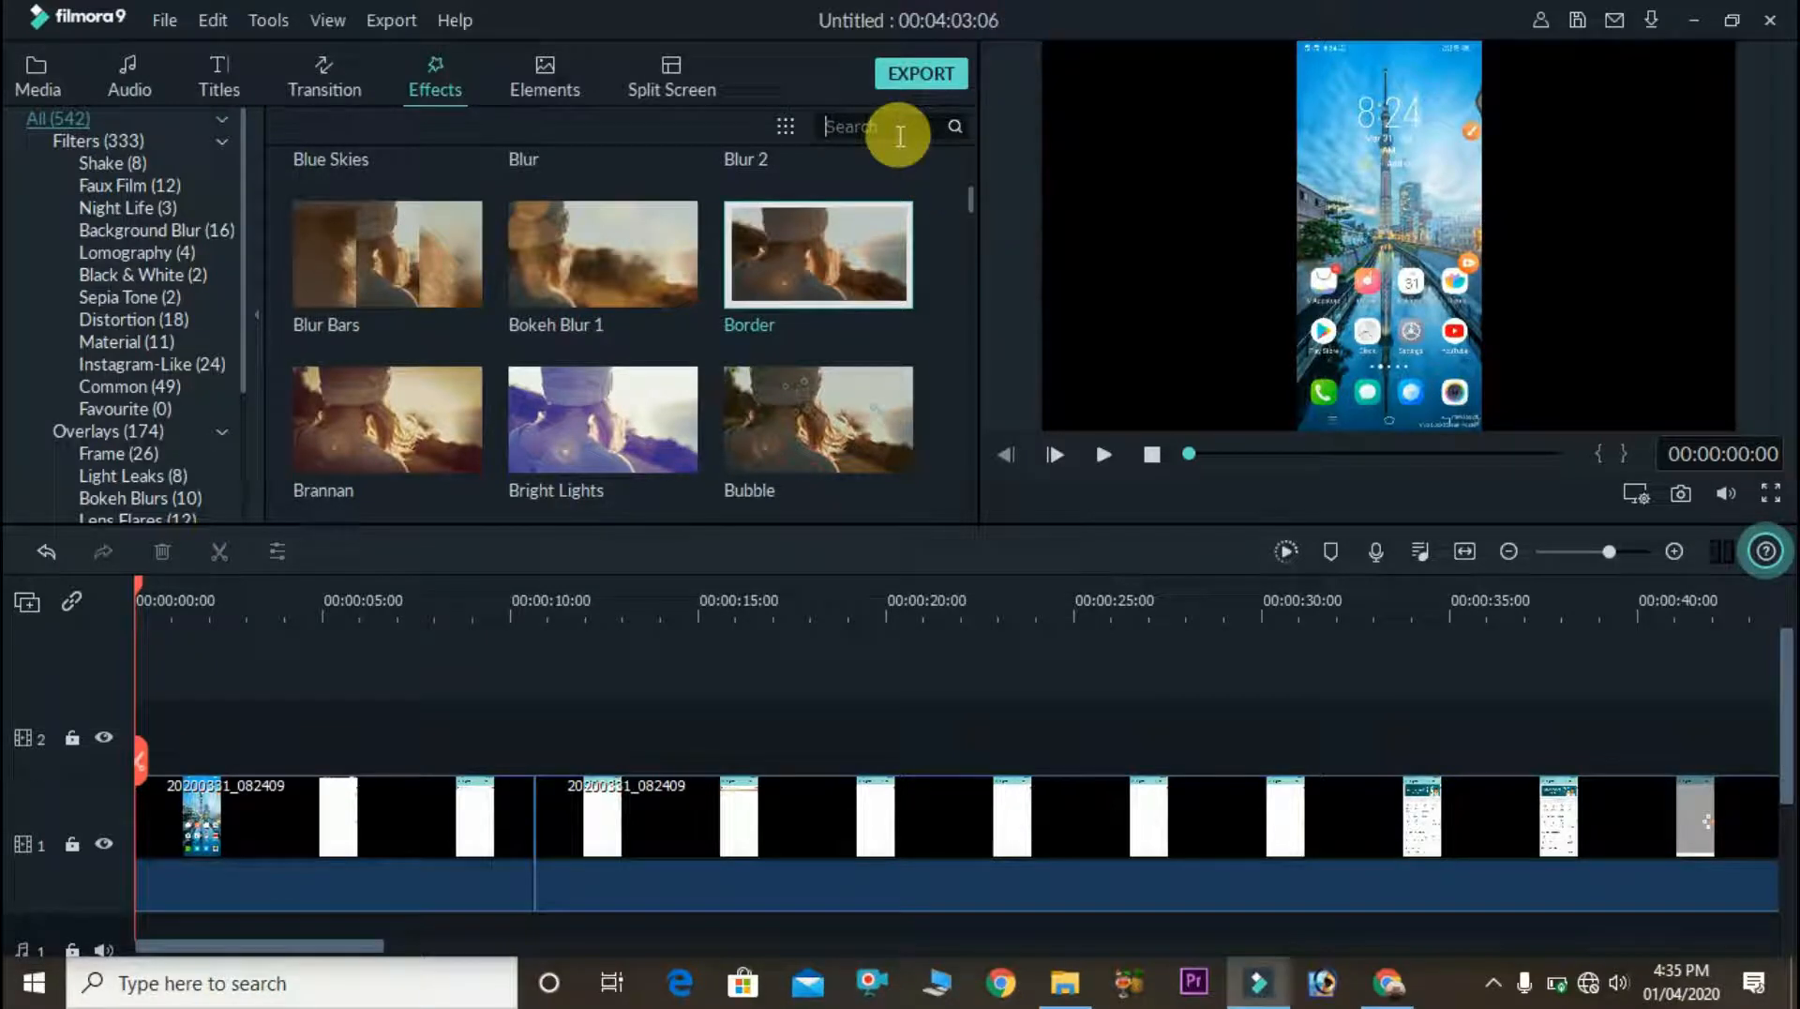
pyautogui.write('blu')
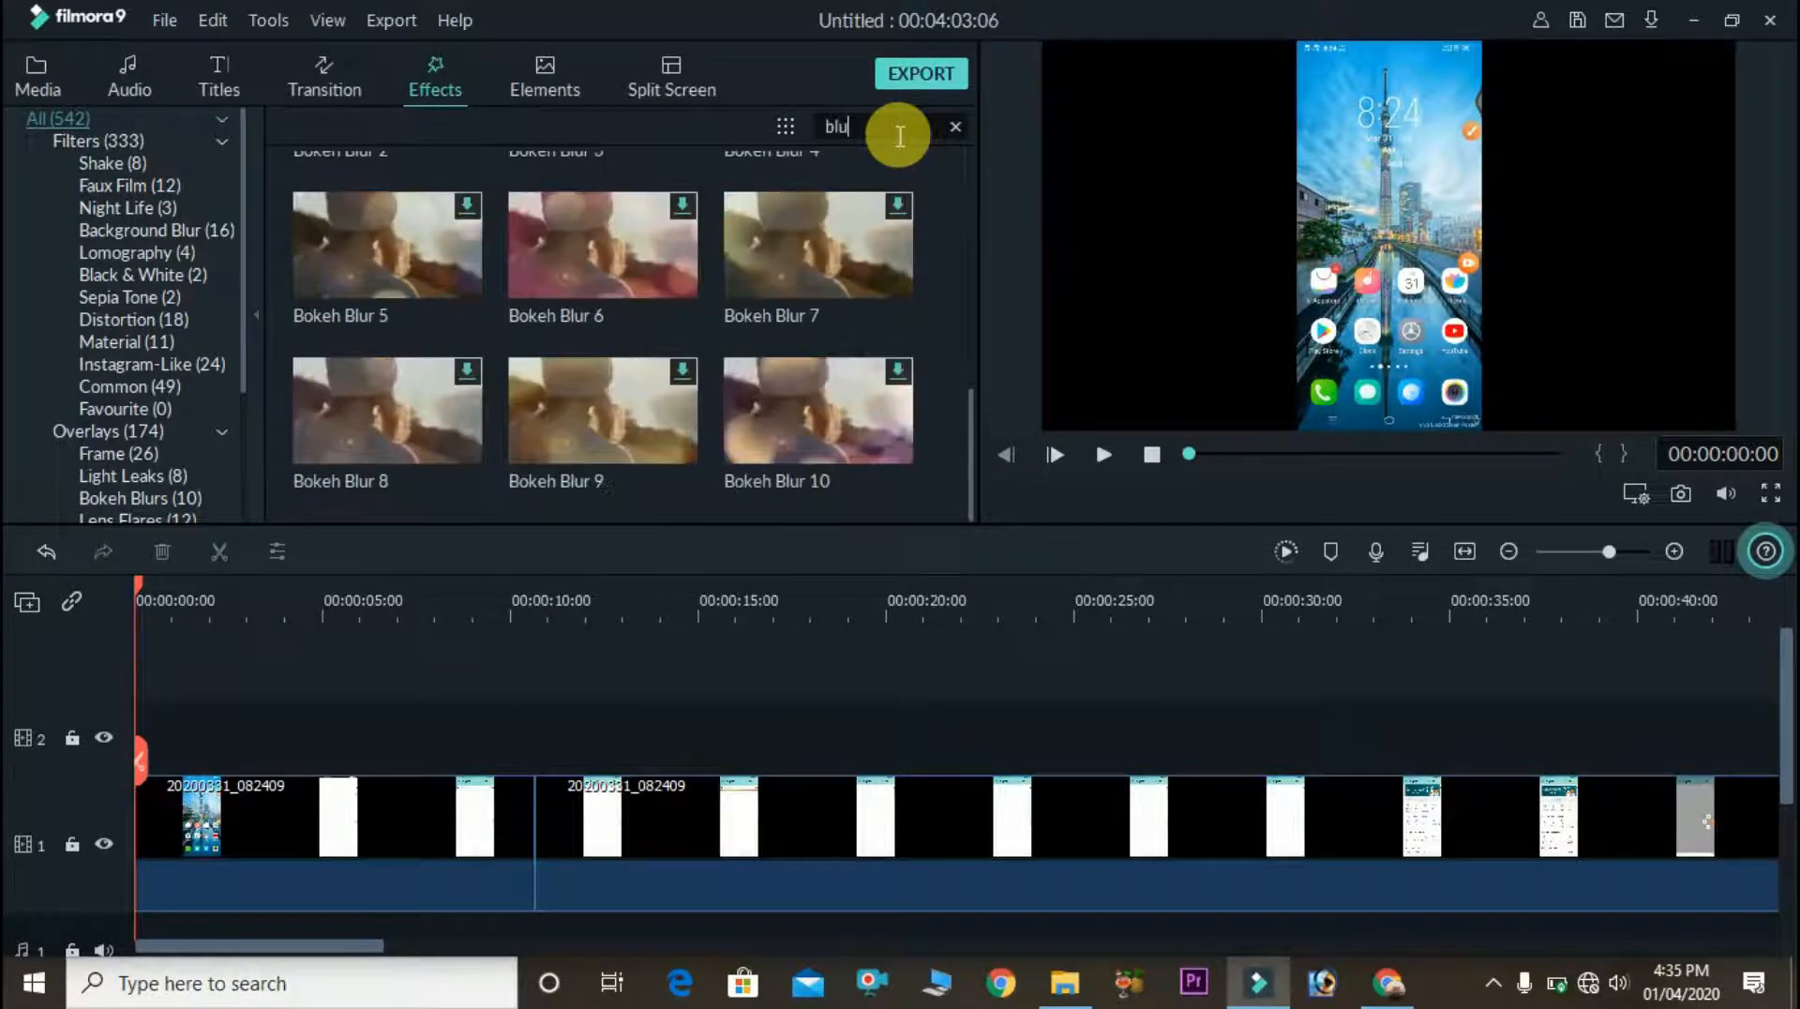
pyautogui.write('r')
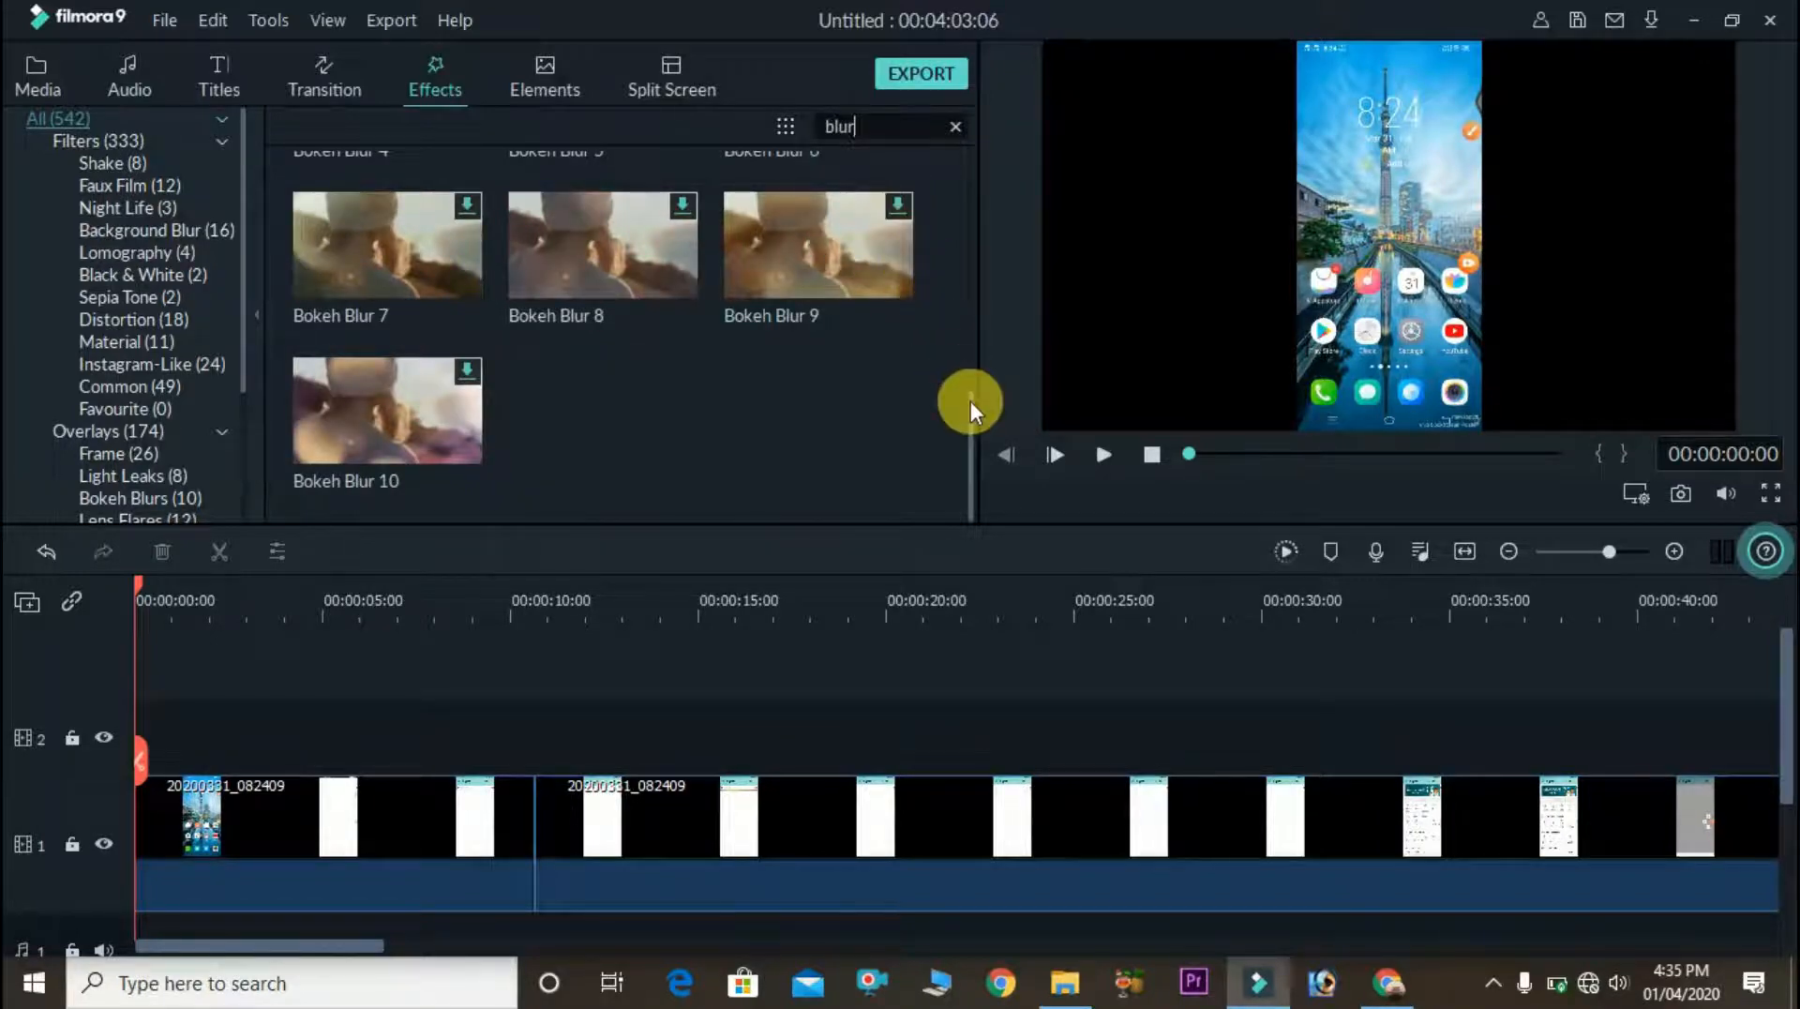
pyautogui.moveTo(970, 401); pyautogui.dragTo(977, 232)
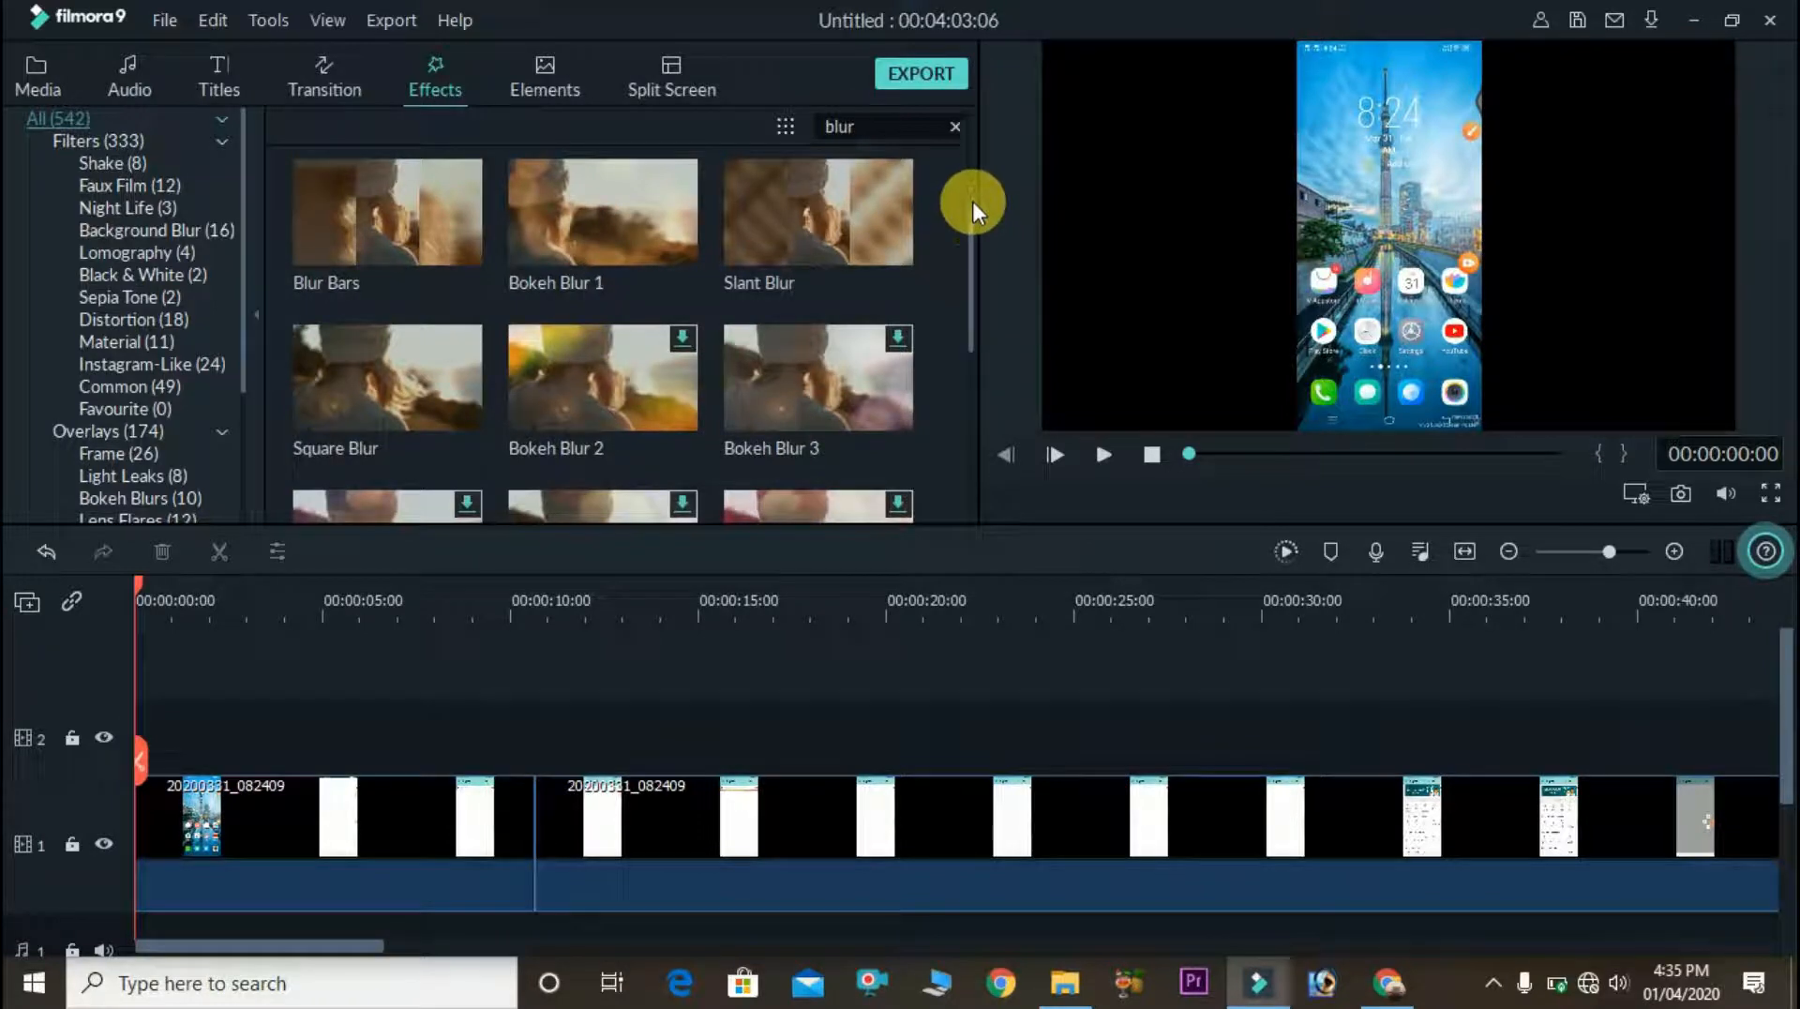
pyautogui.click(970, 204)
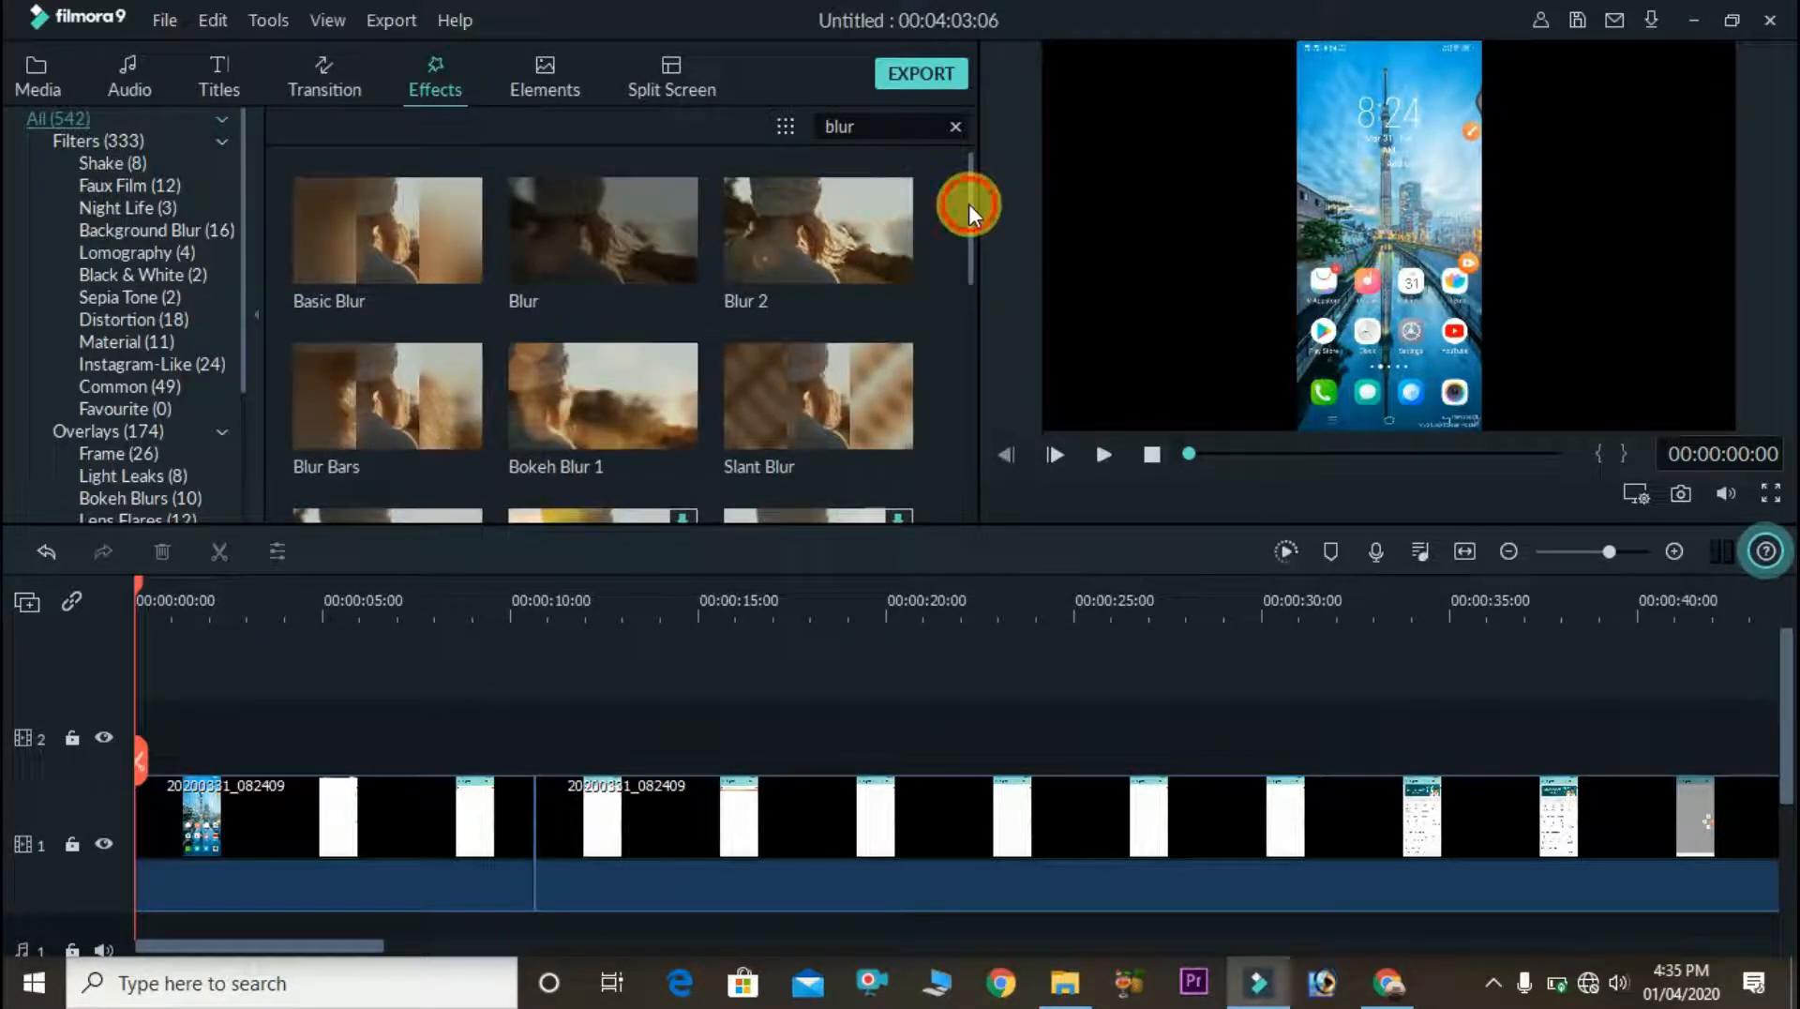
pyautogui.click(433, 210)
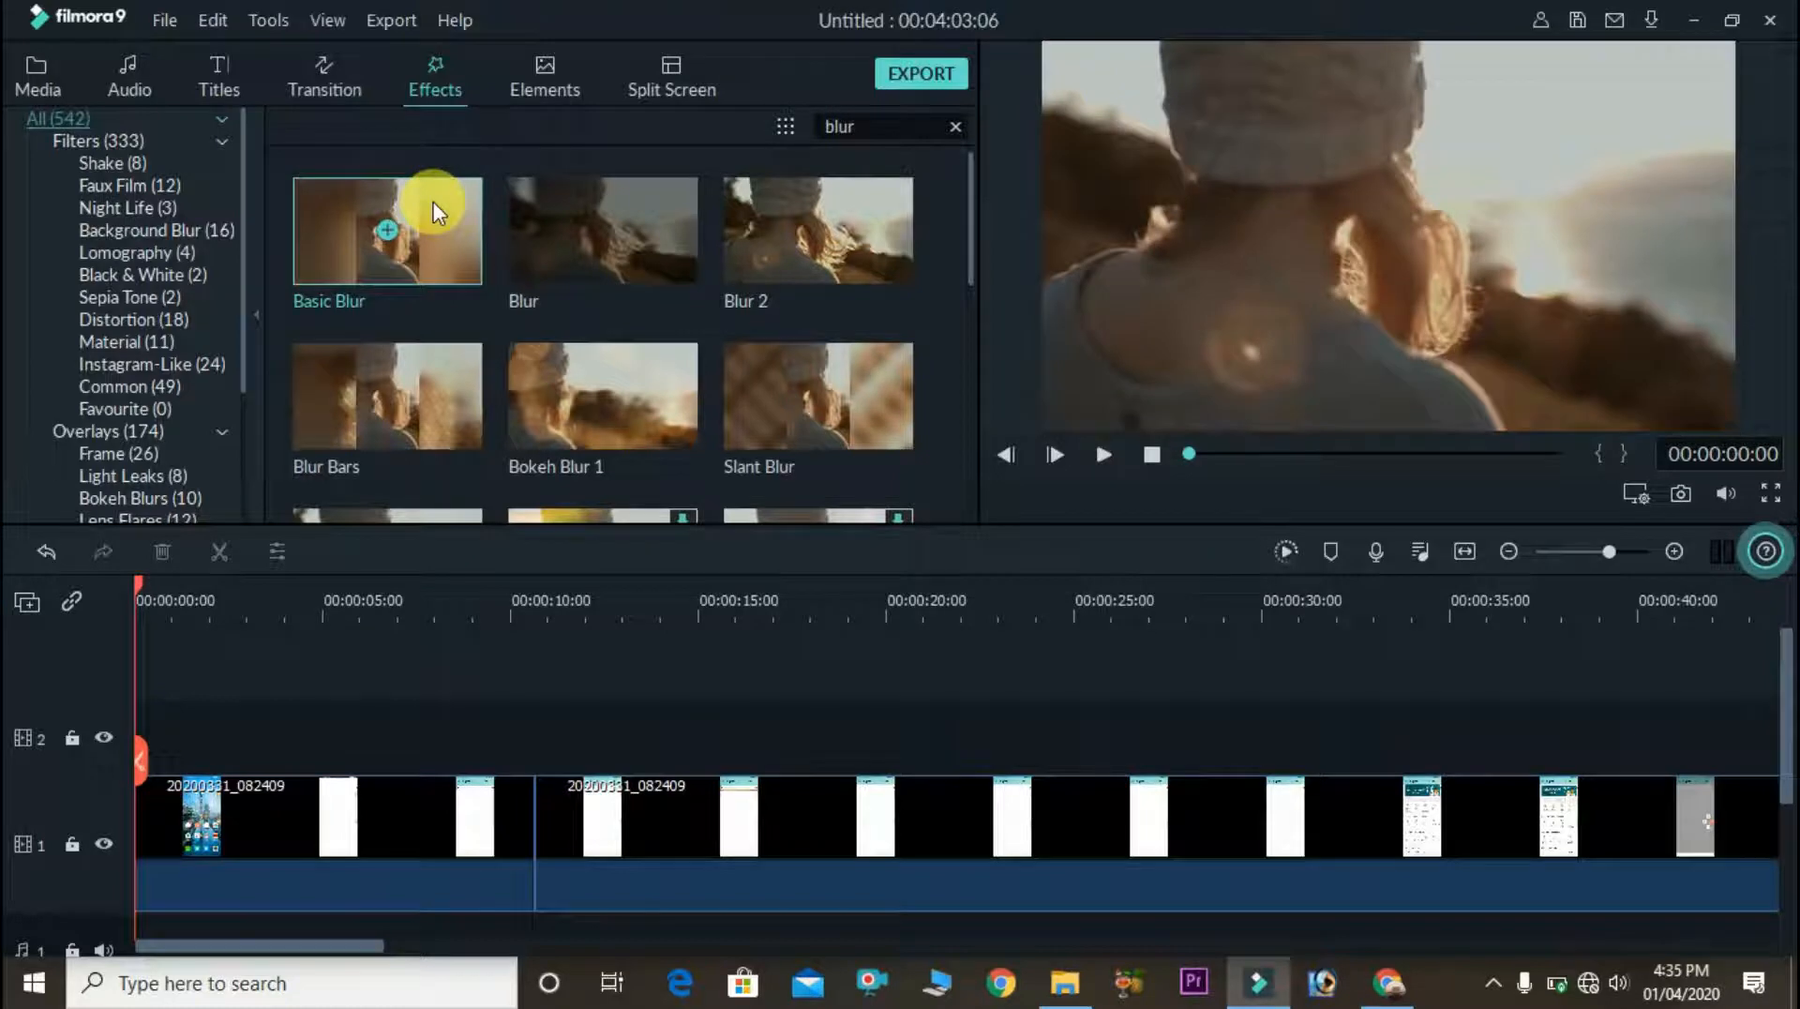
pyautogui.moveTo(433, 210); pyautogui.dragTo(206, 734)
pyautogui.moveTo(335, 742); pyautogui.dragTo(1063, 796)
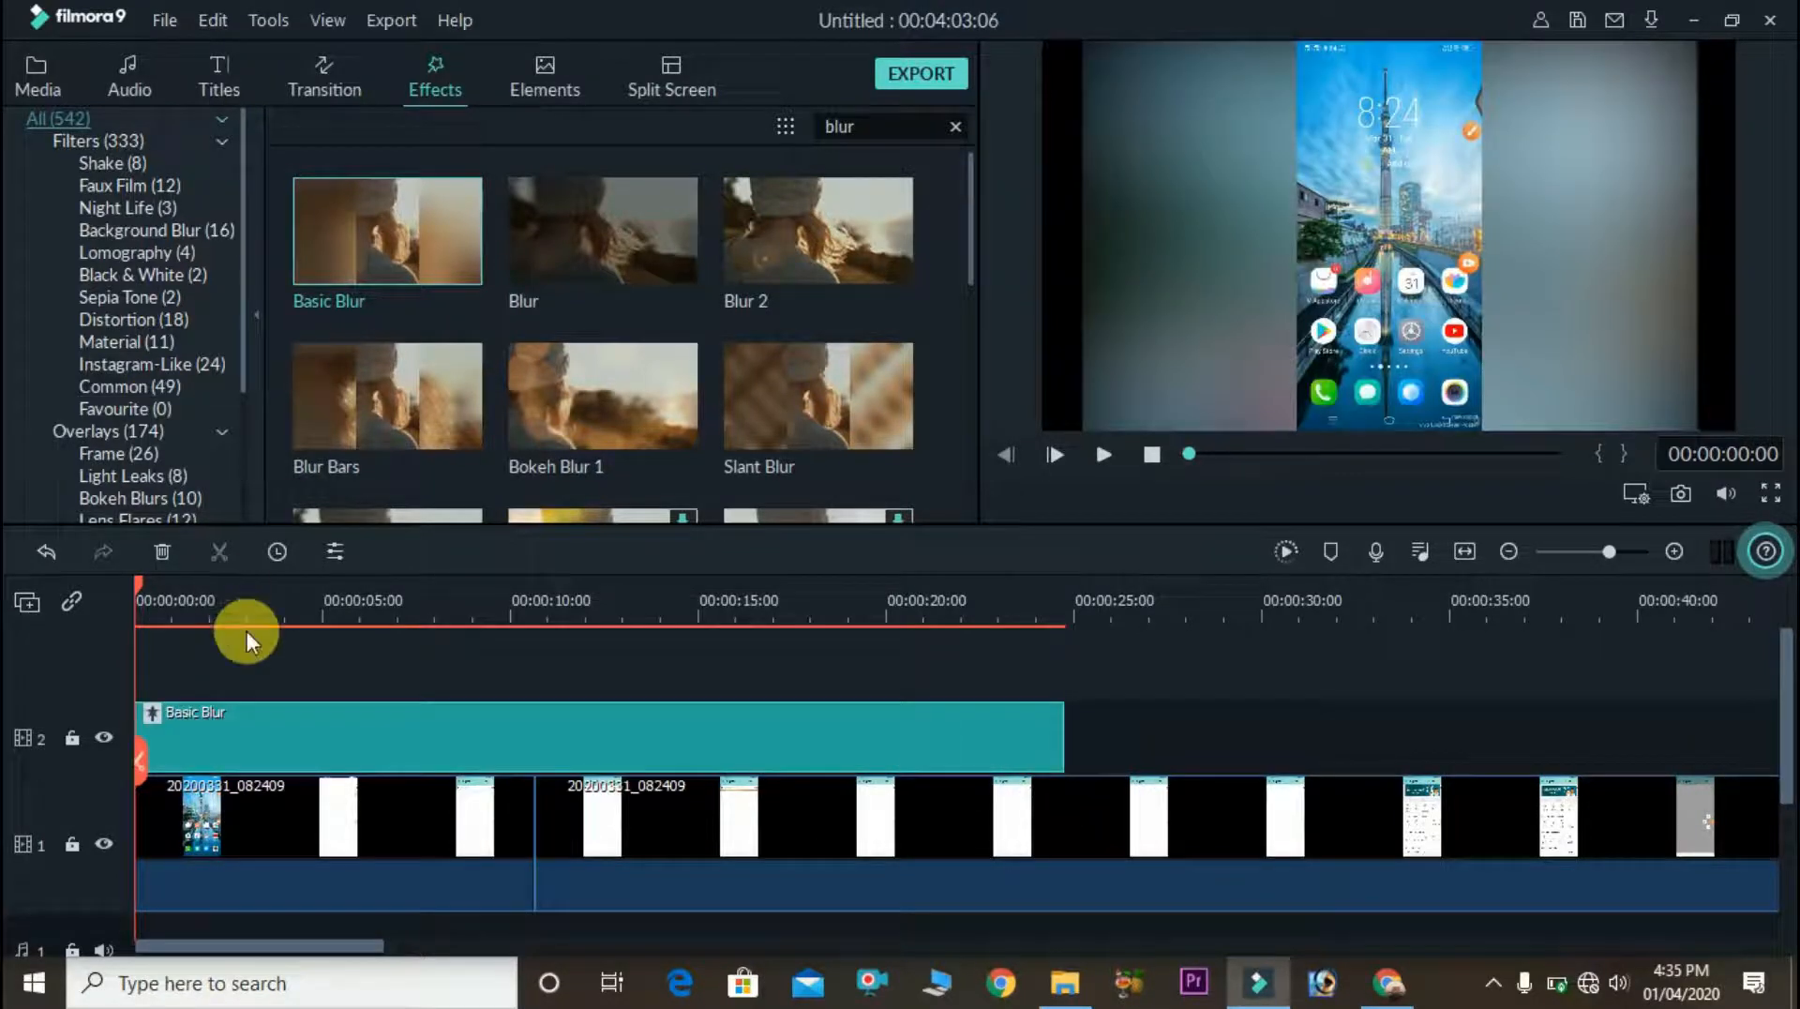
# Step: Play back the Basic Blur section from the beginning and again from 00:00:13:02
pyautogui.press('space')
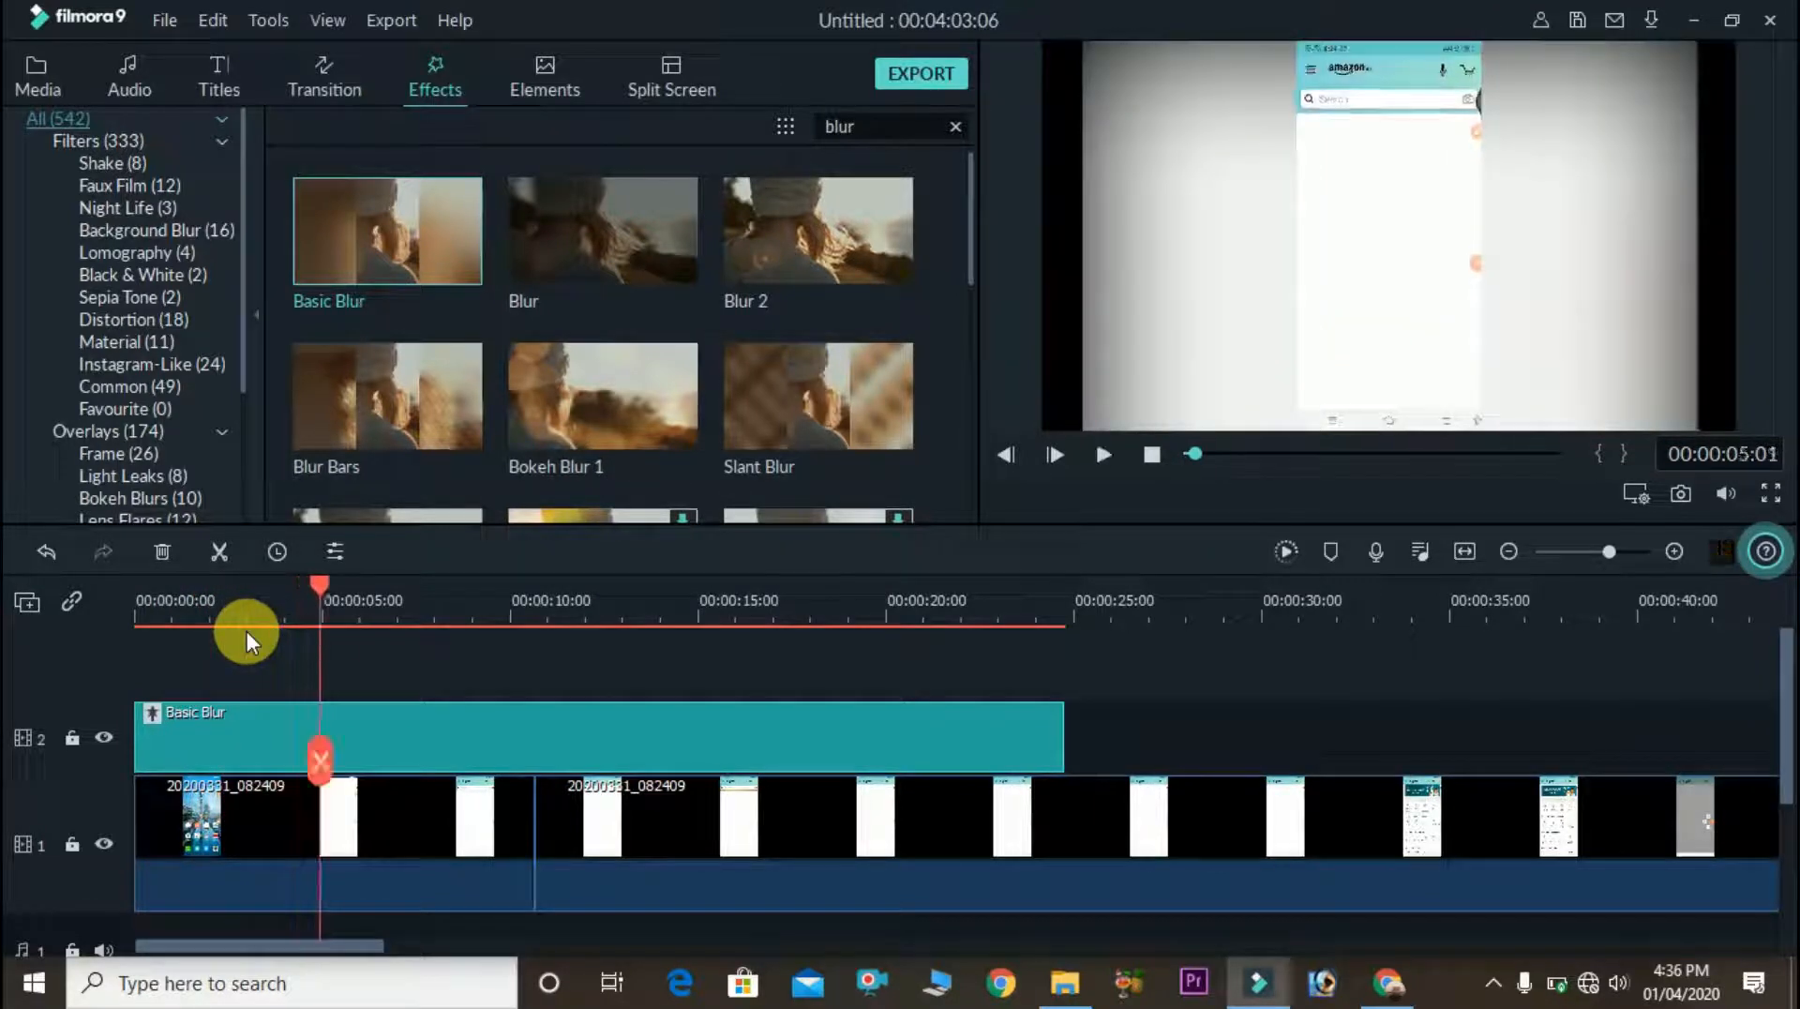
pyautogui.press('space')
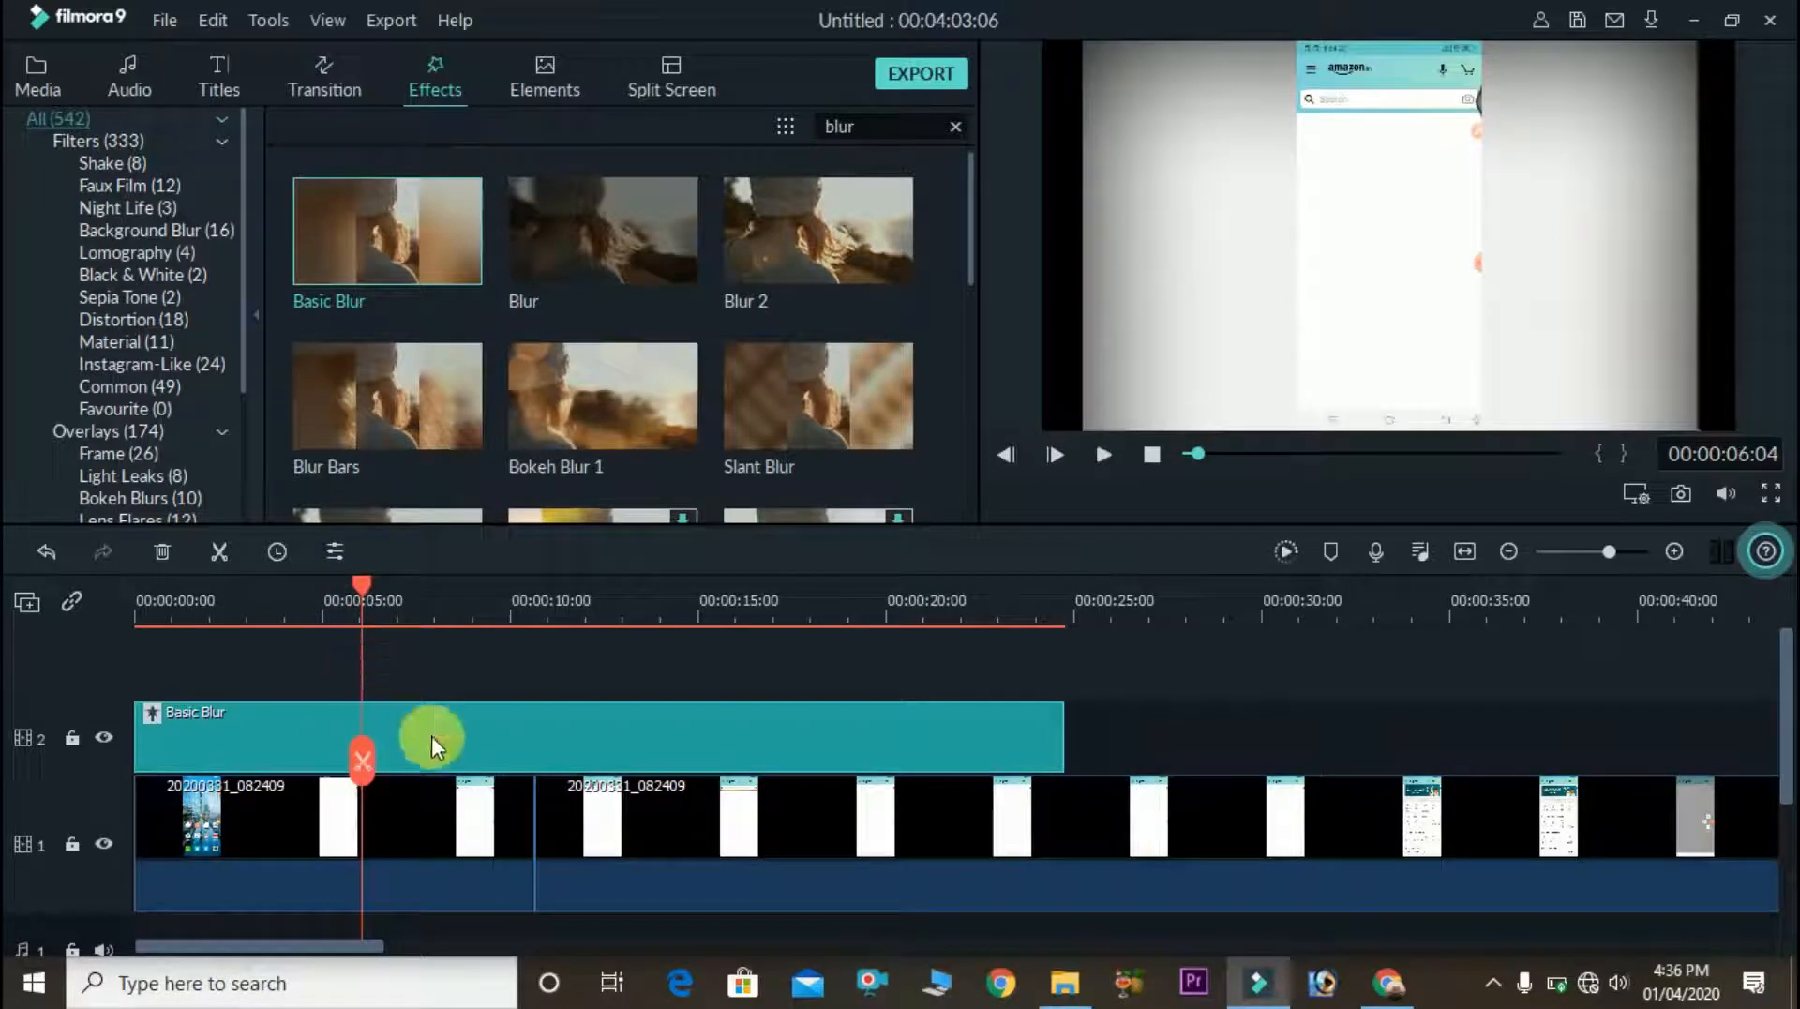
pyautogui.click(626, 619)
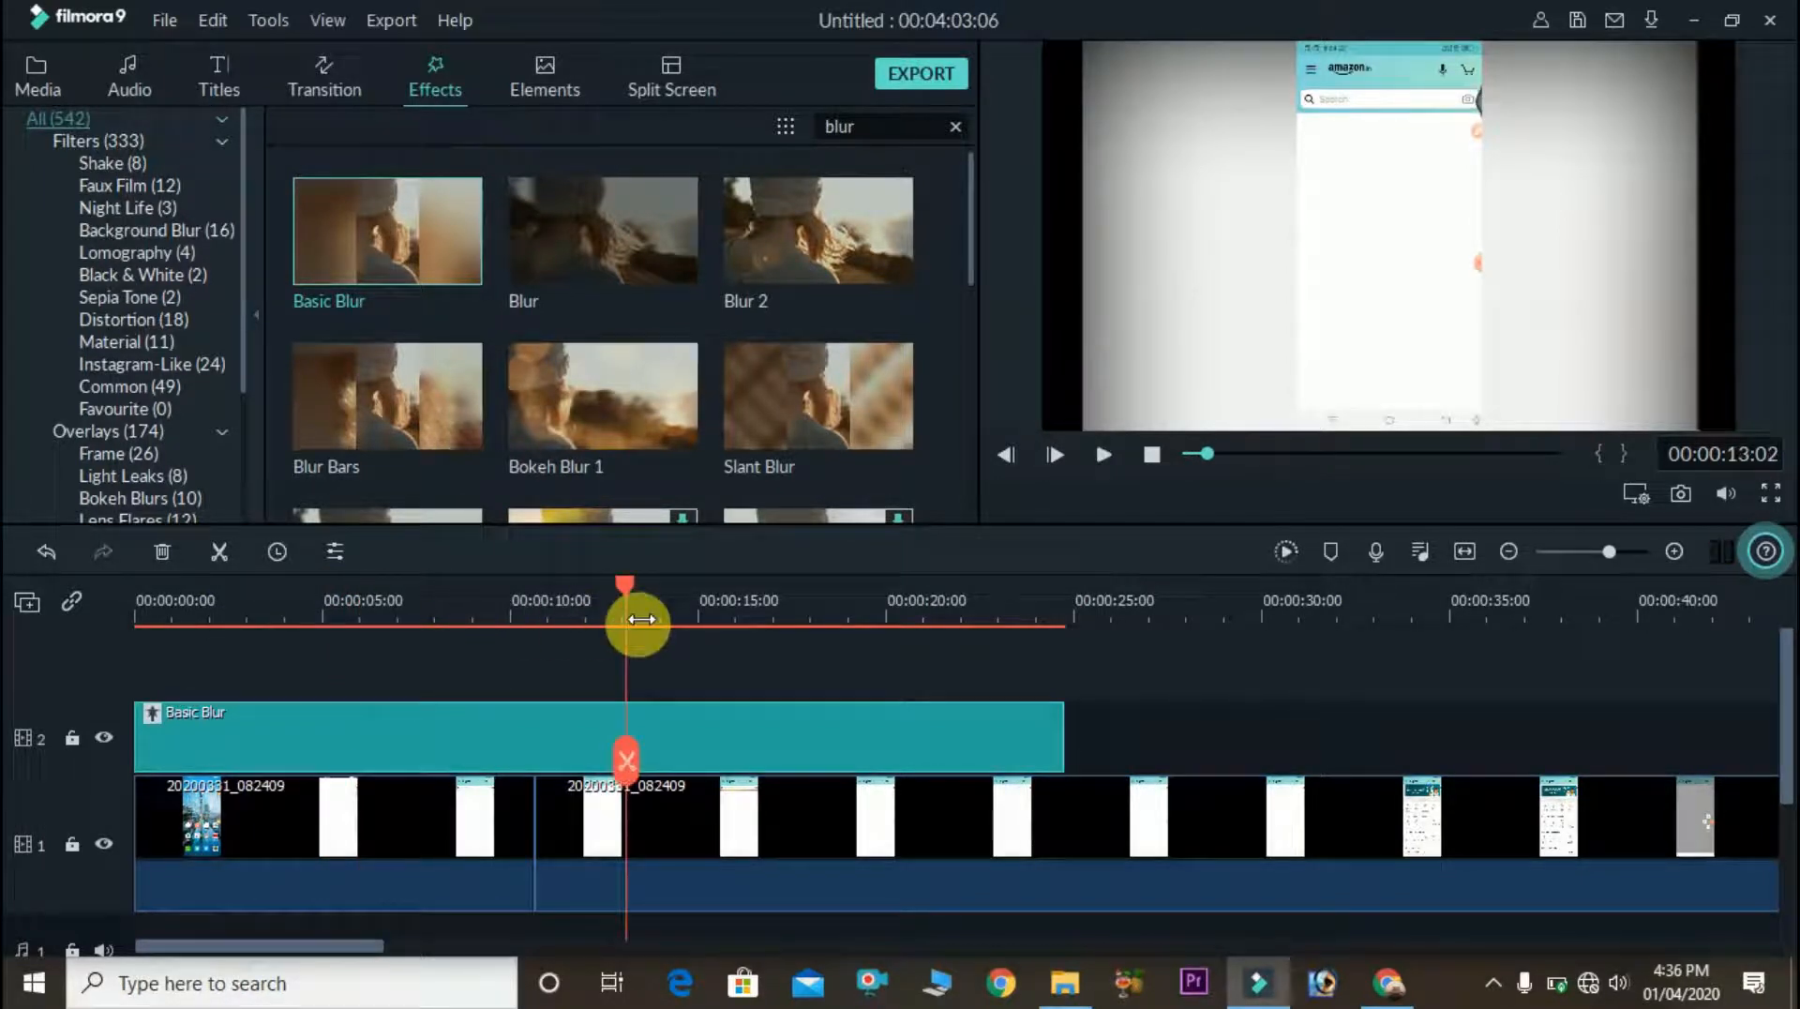
pyautogui.press('space')
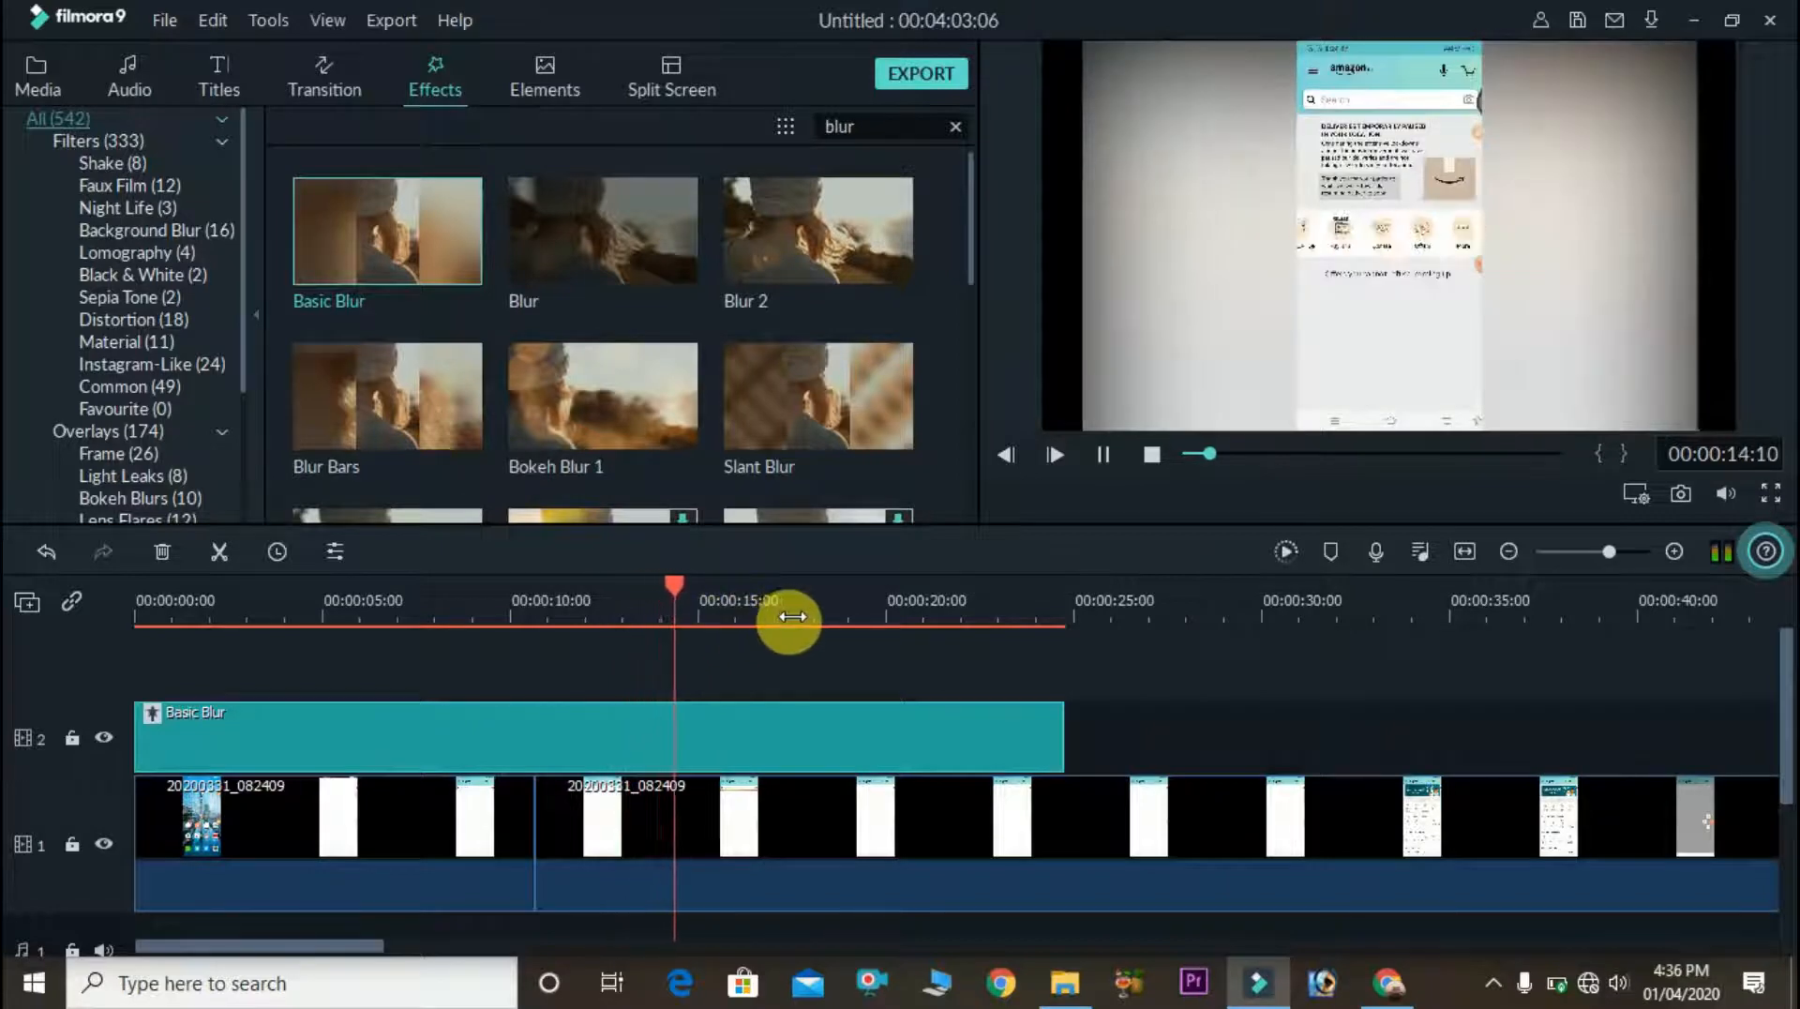
pyautogui.press('space')
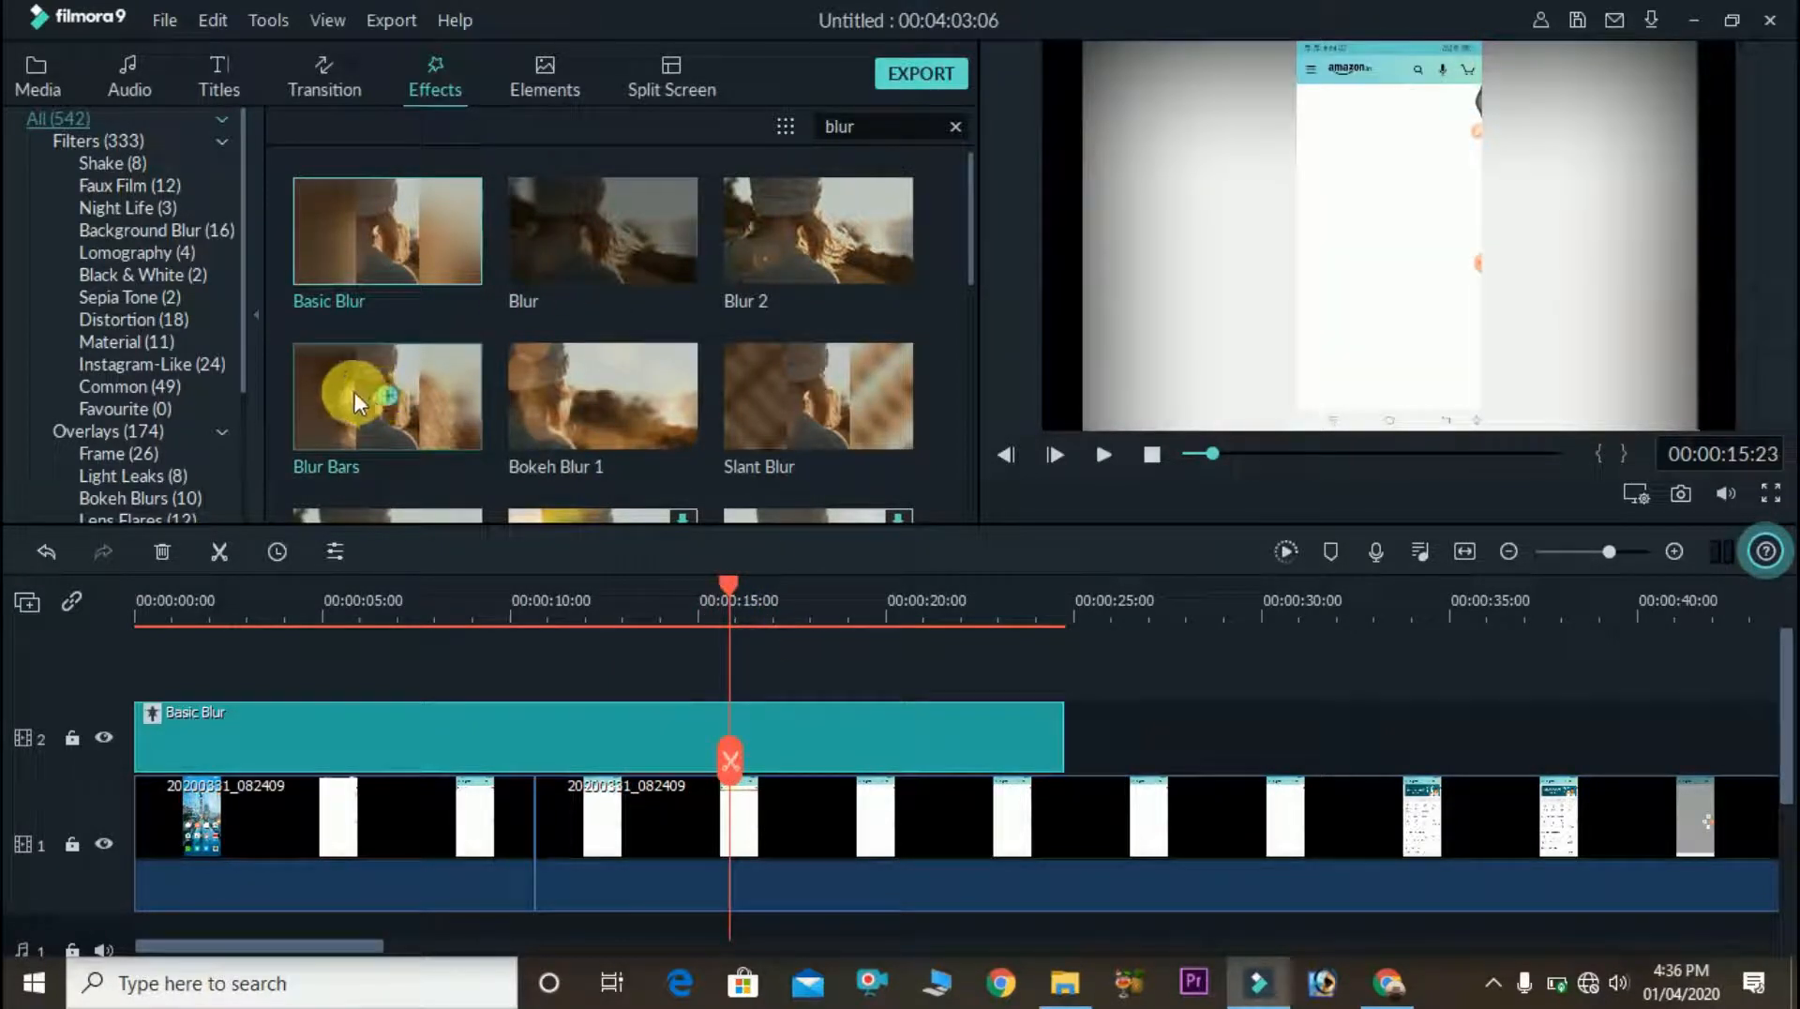
# Step: Place the Blur Bars effect directly after Basic Blur on video track 2 and play back the change between them
pyautogui.moveTo(354, 392); pyautogui.dragTo(1080, 720)
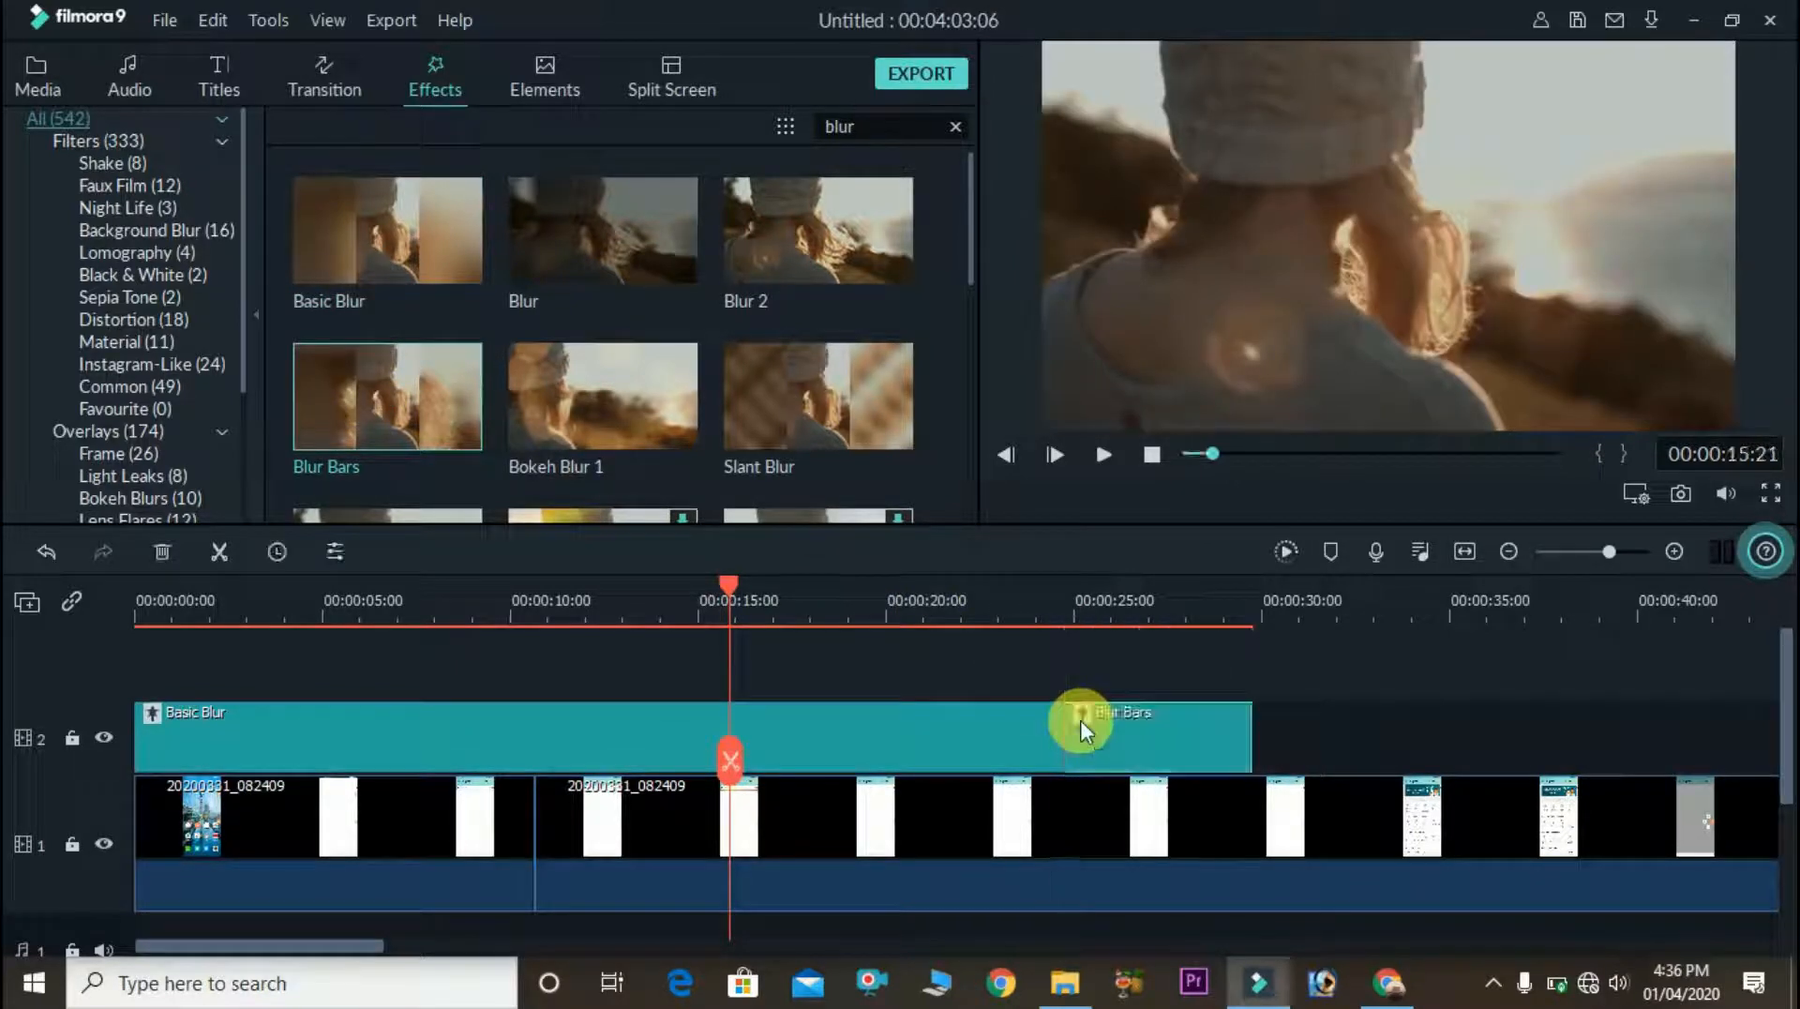
pyautogui.click(1032, 591)
pyautogui.press('space')
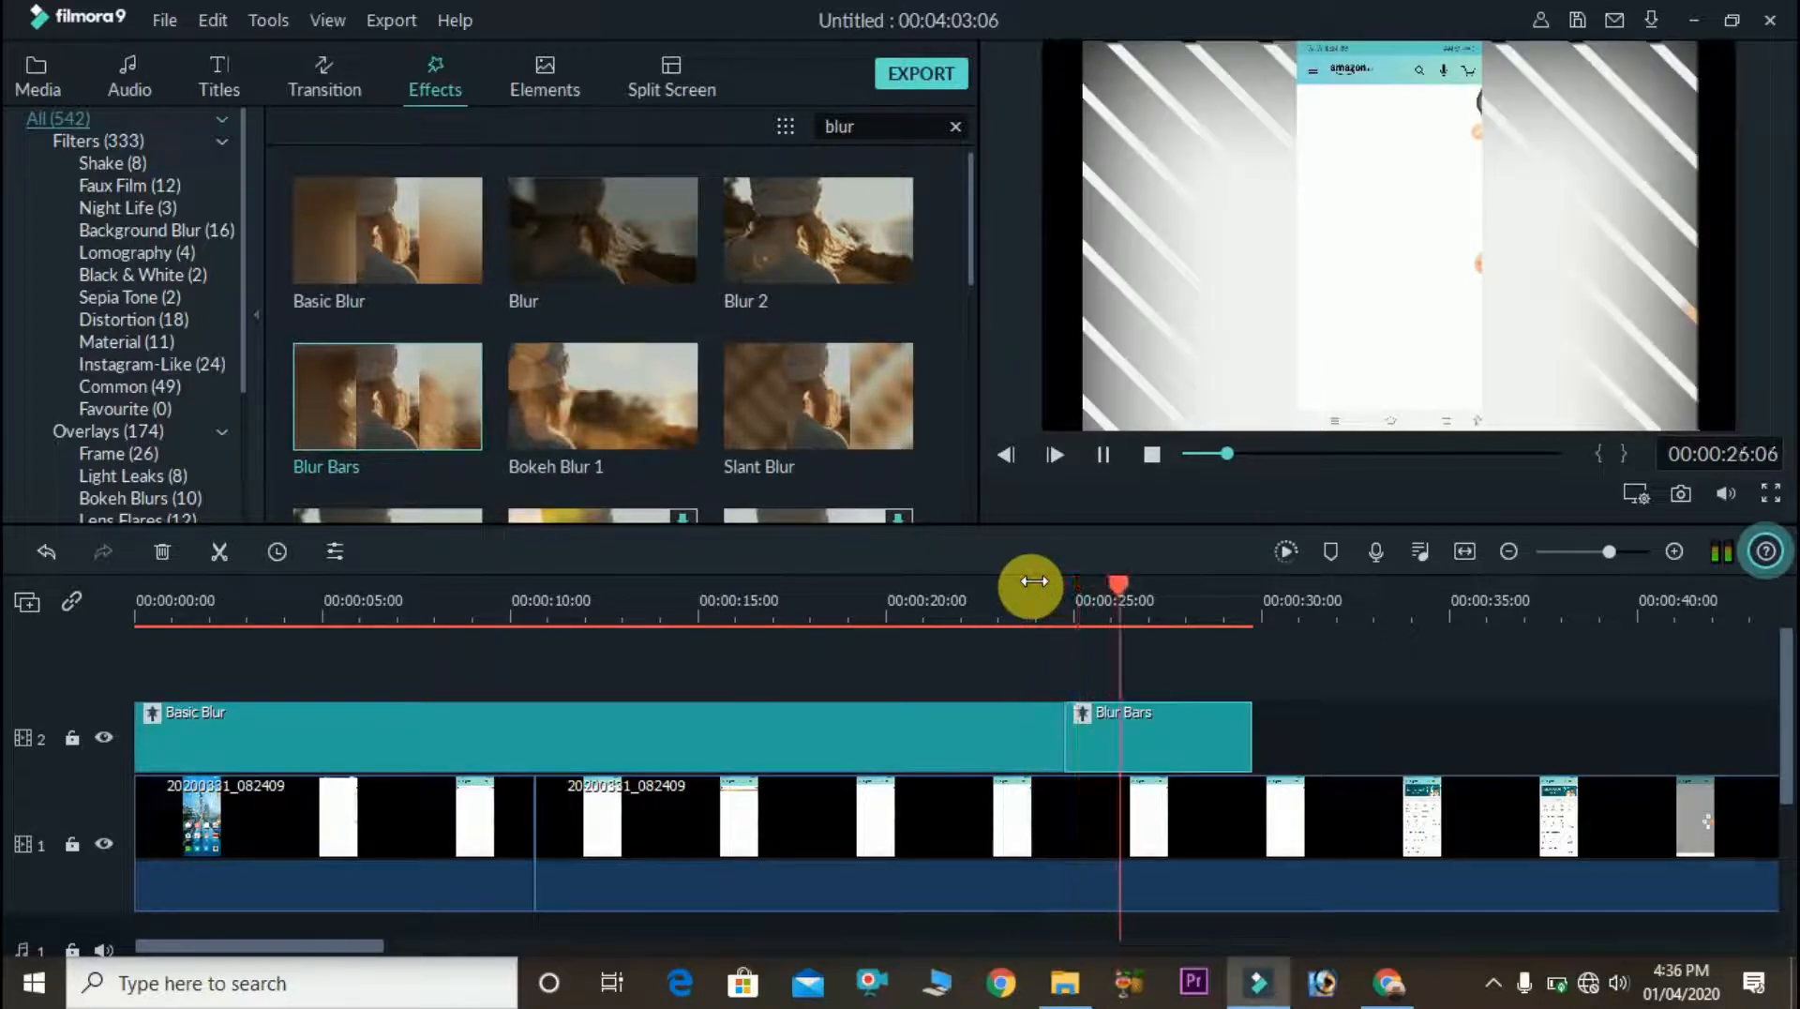
pyautogui.press('space')
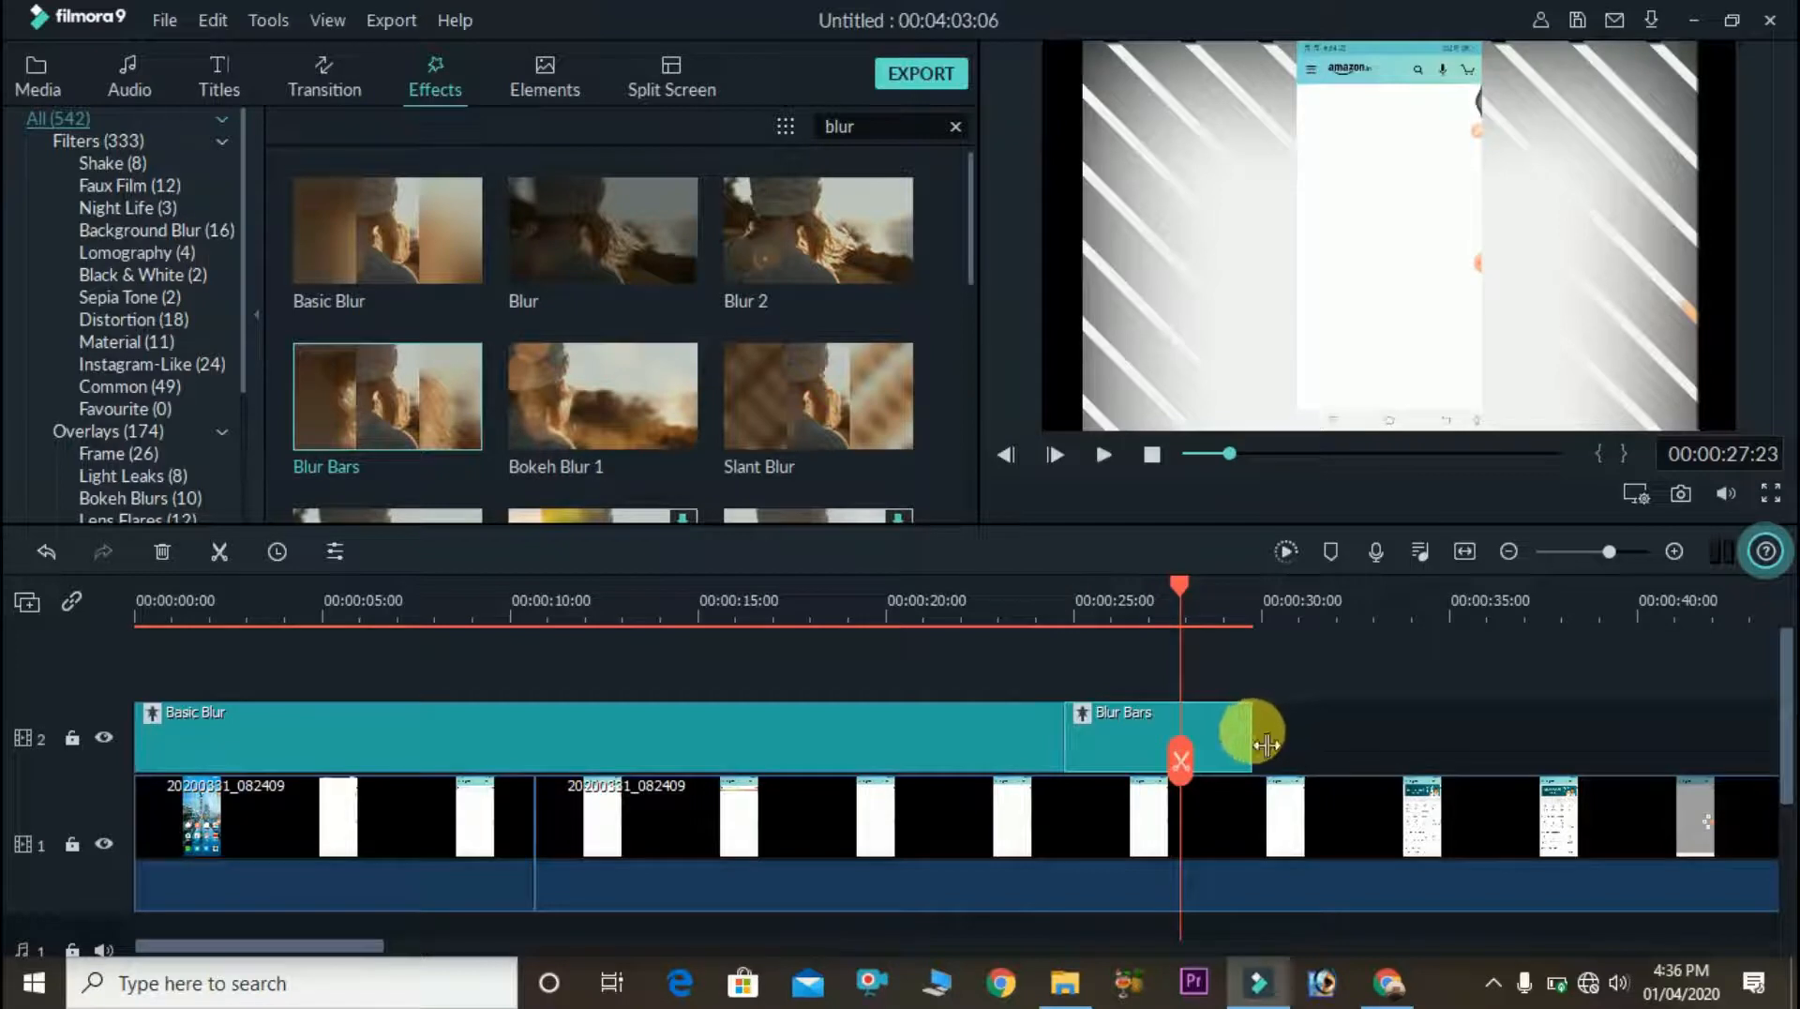
# Step: Extend the Blur Bars effect to about 00:00:45:00 and play back the lengthened section
pyautogui.moveTo(1248, 728); pyautogui.dragTo(1786, 695)
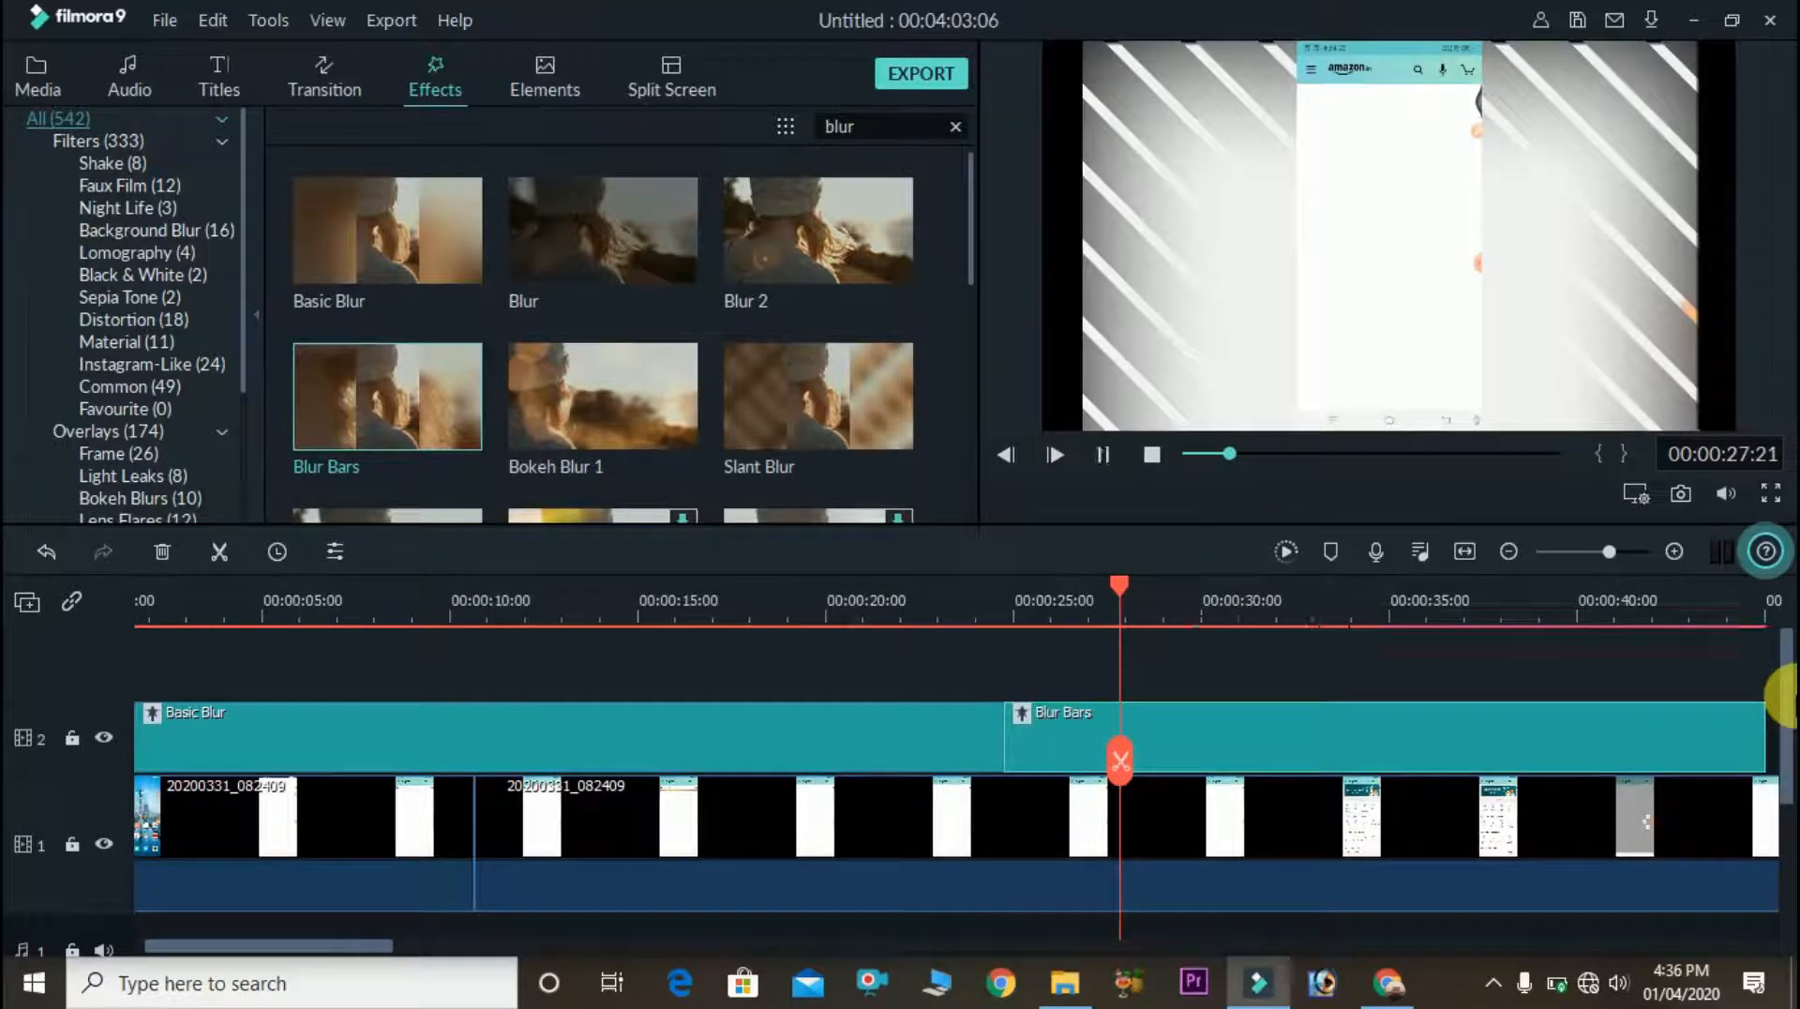
pyautogui.press('space')
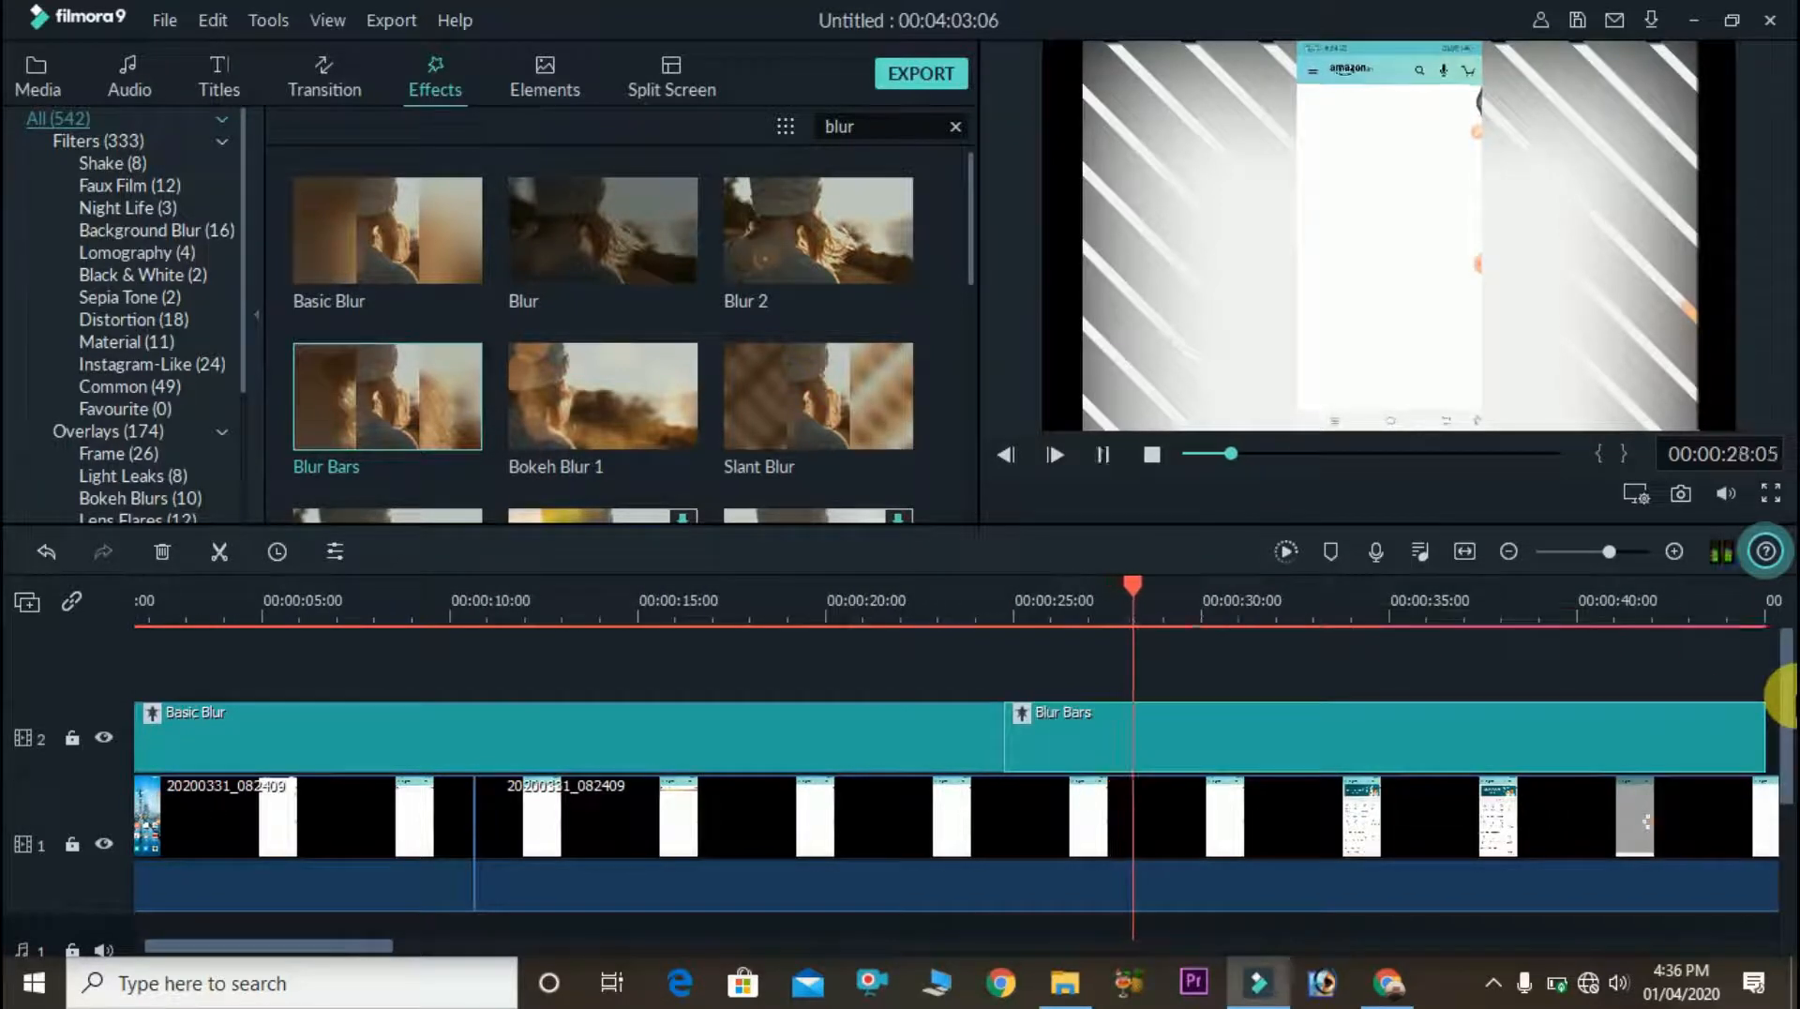
pyautogui.click(1378, 601)
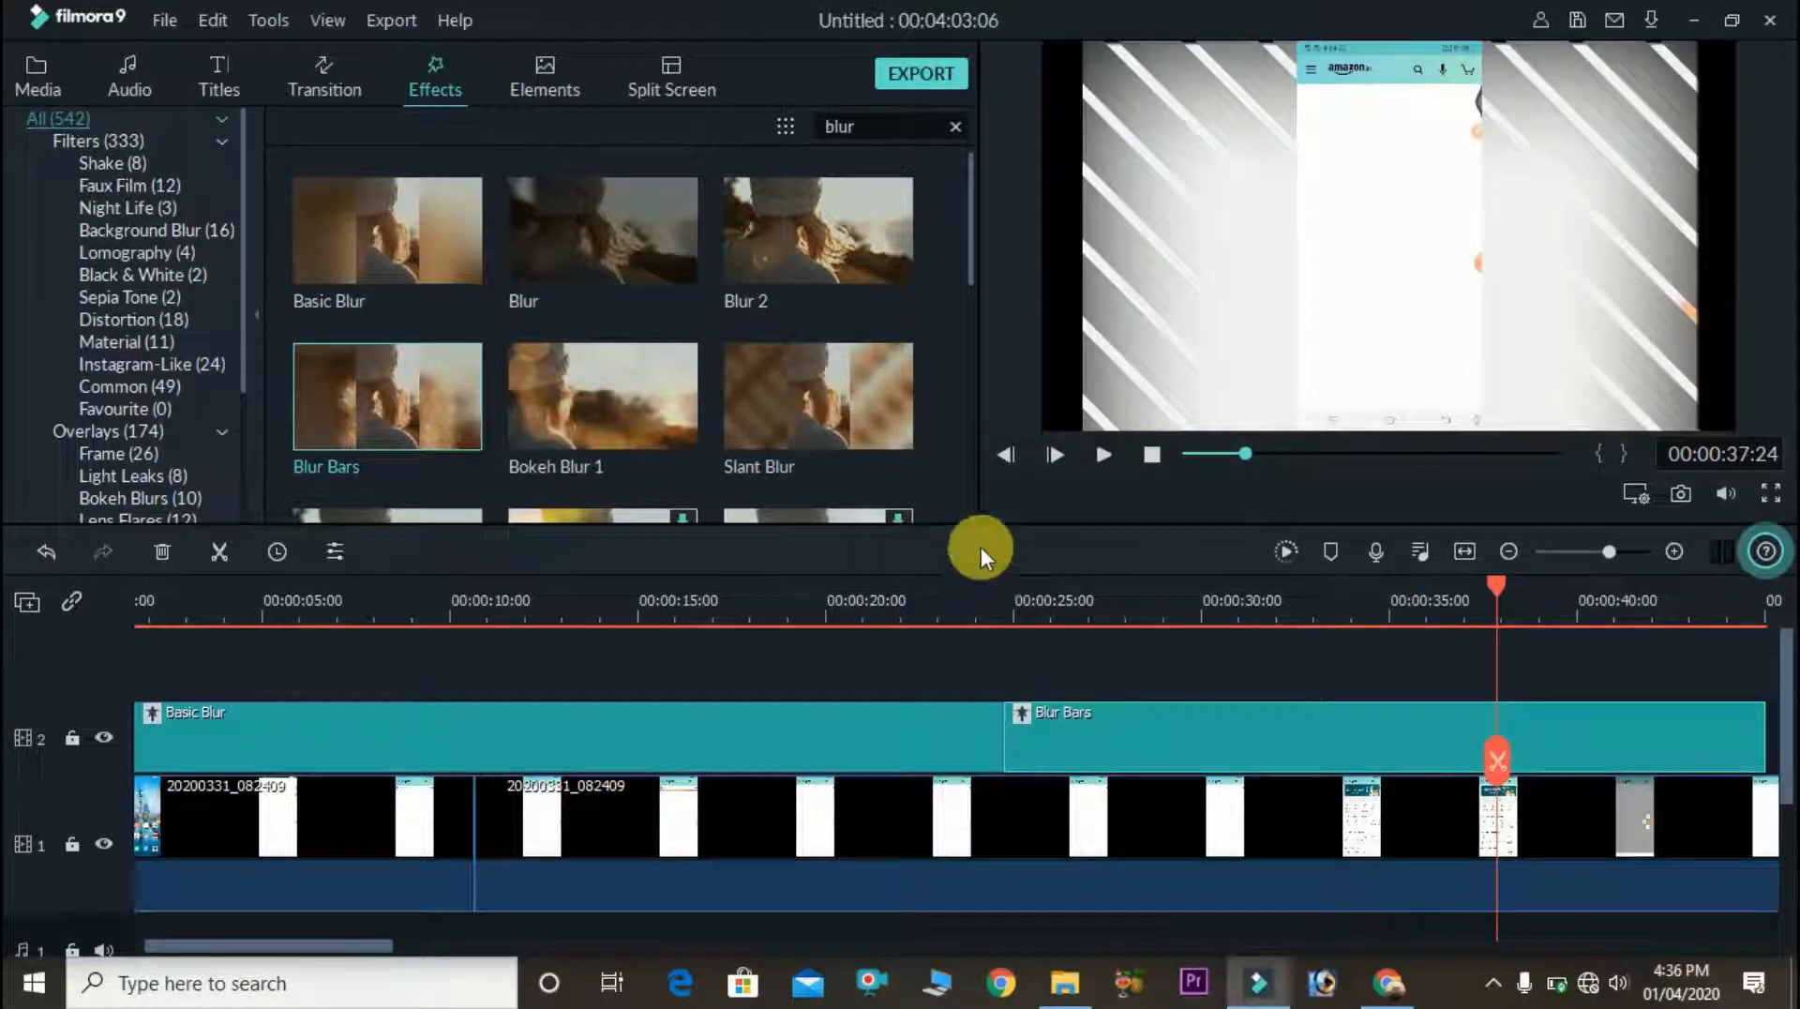
# Step: Place the Slant Blur effect on video track 2 directly after the end of Blur Bars
pyautogui.moveTo(969, 263); pyautogui.dragTo(966, 318)
pyautogui.click(825, 257)
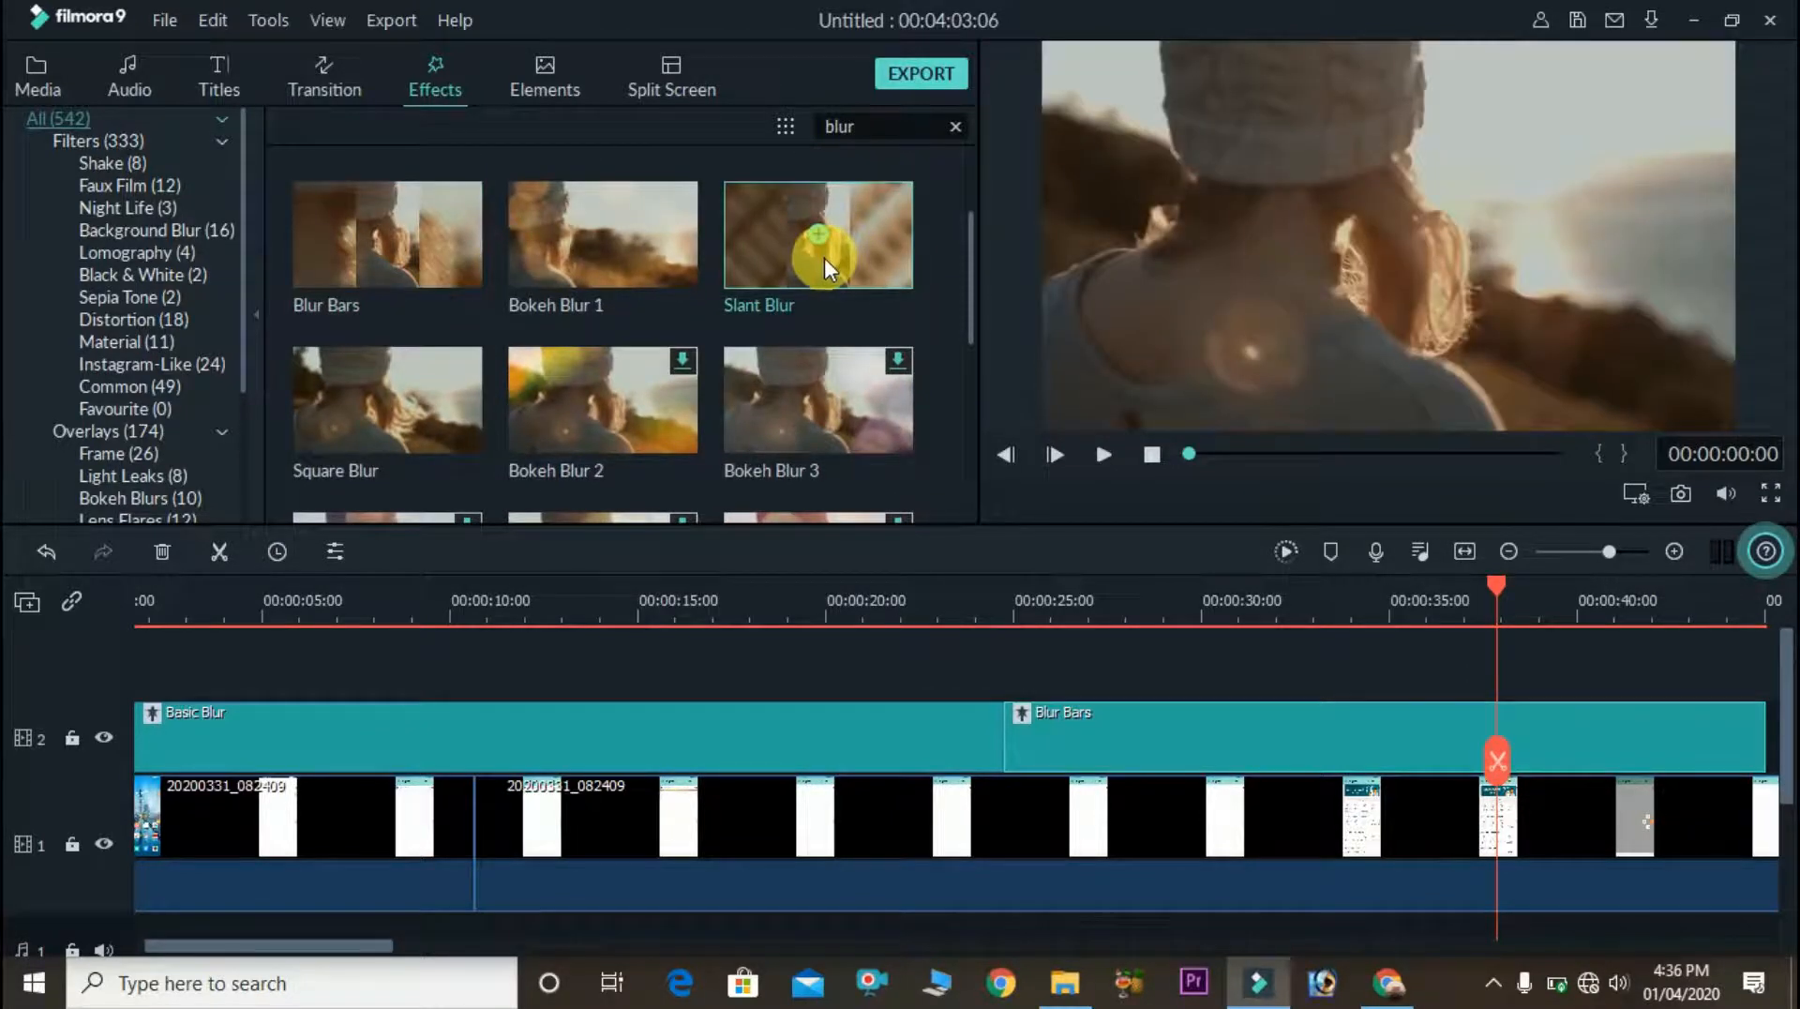
pyautogui.moveTo(824, 257); pyautogui.dragTo(582, 831)
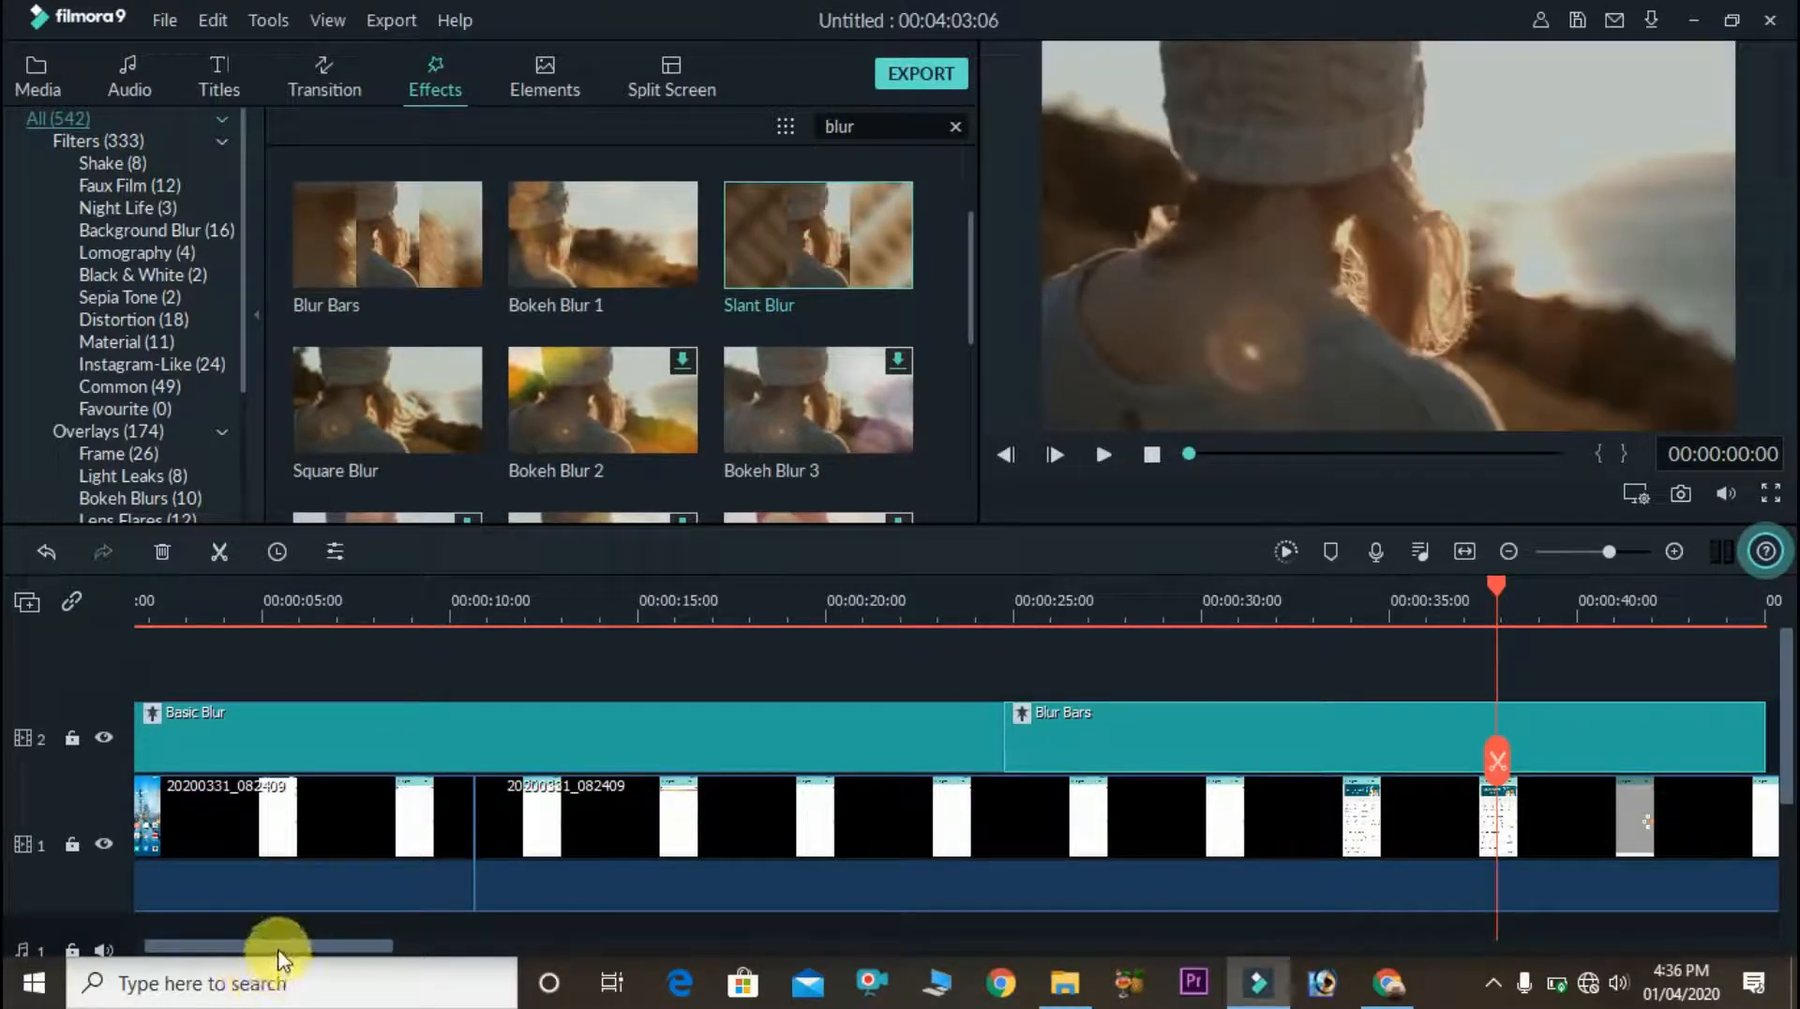
pyautogui.moveTo(278, 952); pyautogui.dragTo(508, 952)
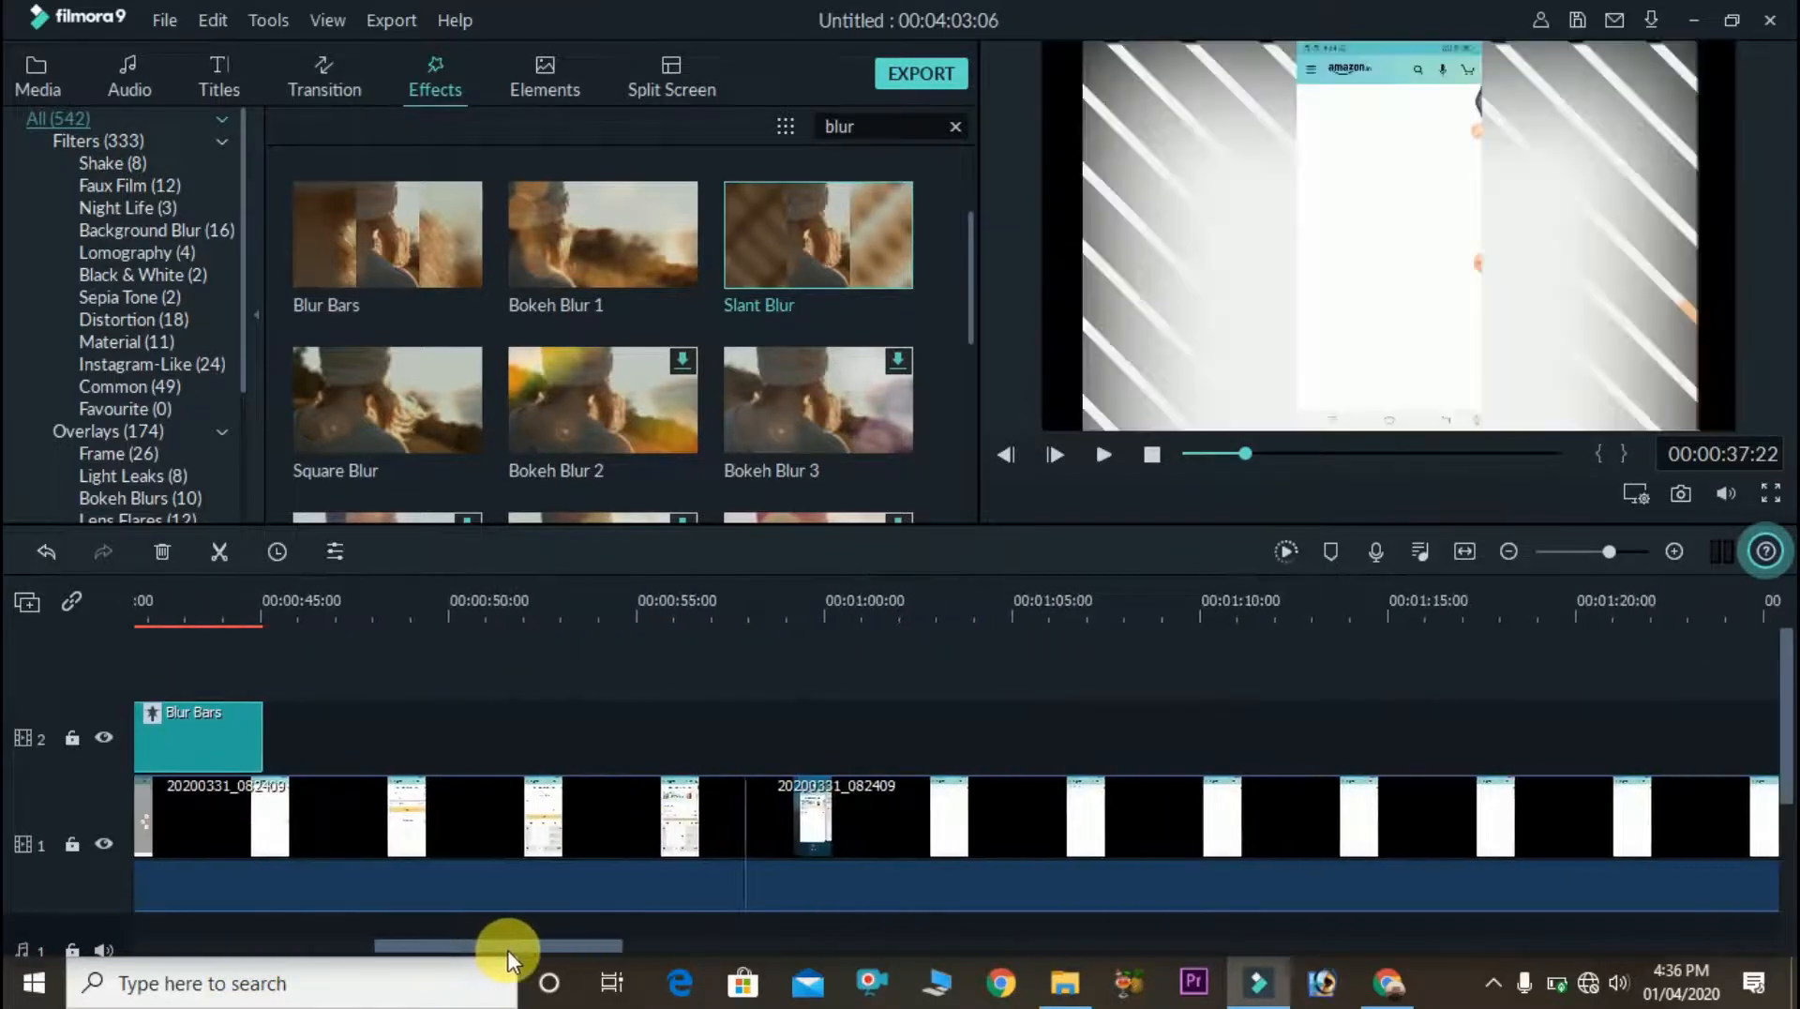
pyautogui.moveTo(778, 250); pyautogui.dragTo(265, 720)
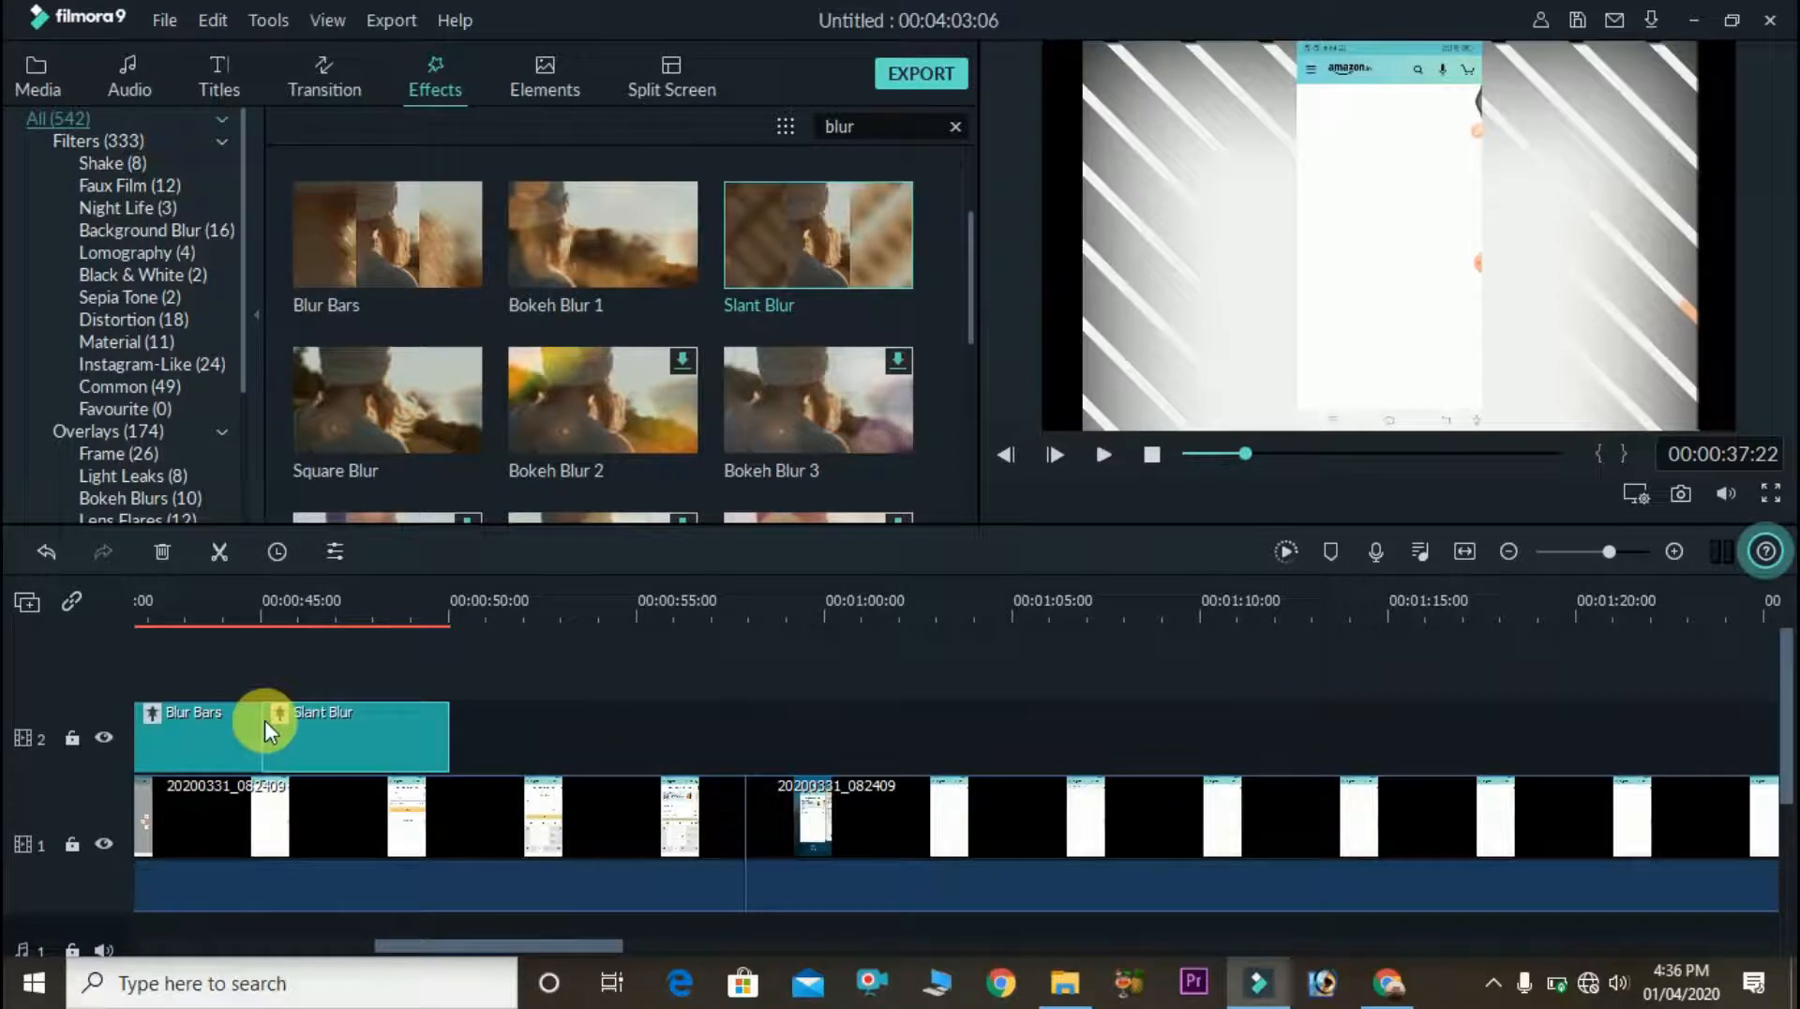
# Step: Play back the Slant Blur section from just before its start
pyautogui.click(234, 616)
pyautogui.press('space')
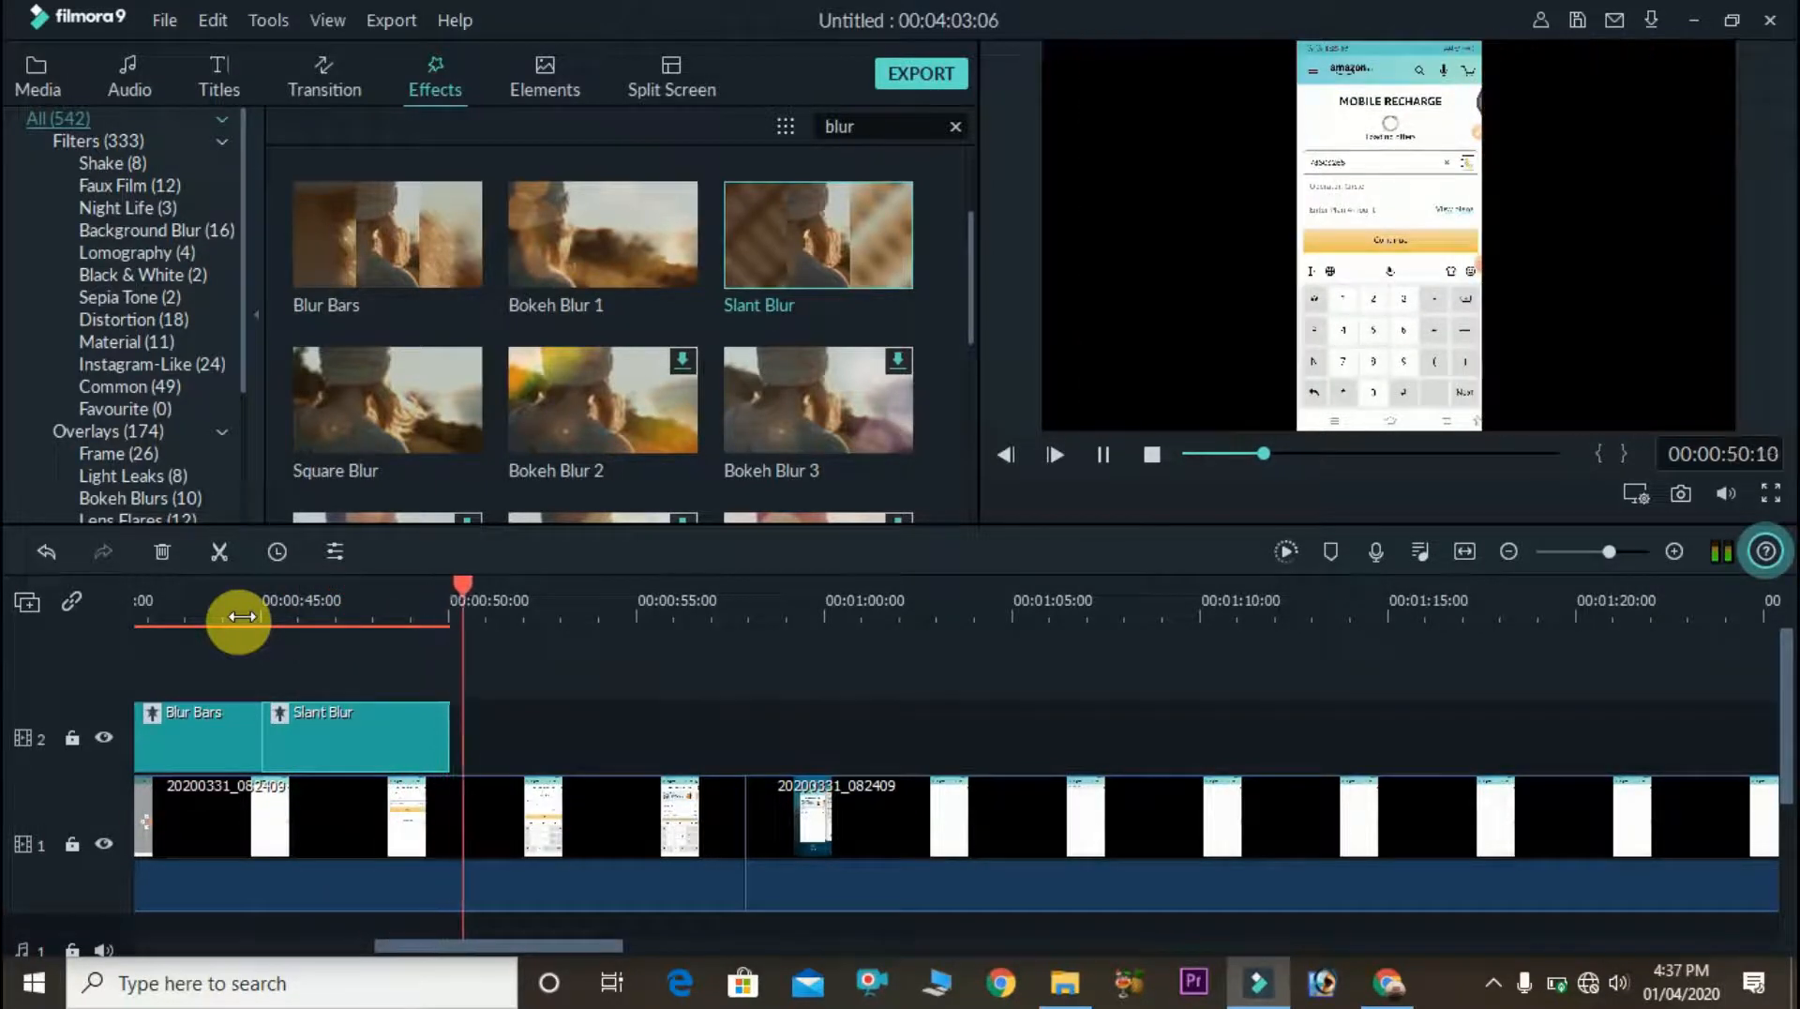
pyautogui.press('space')
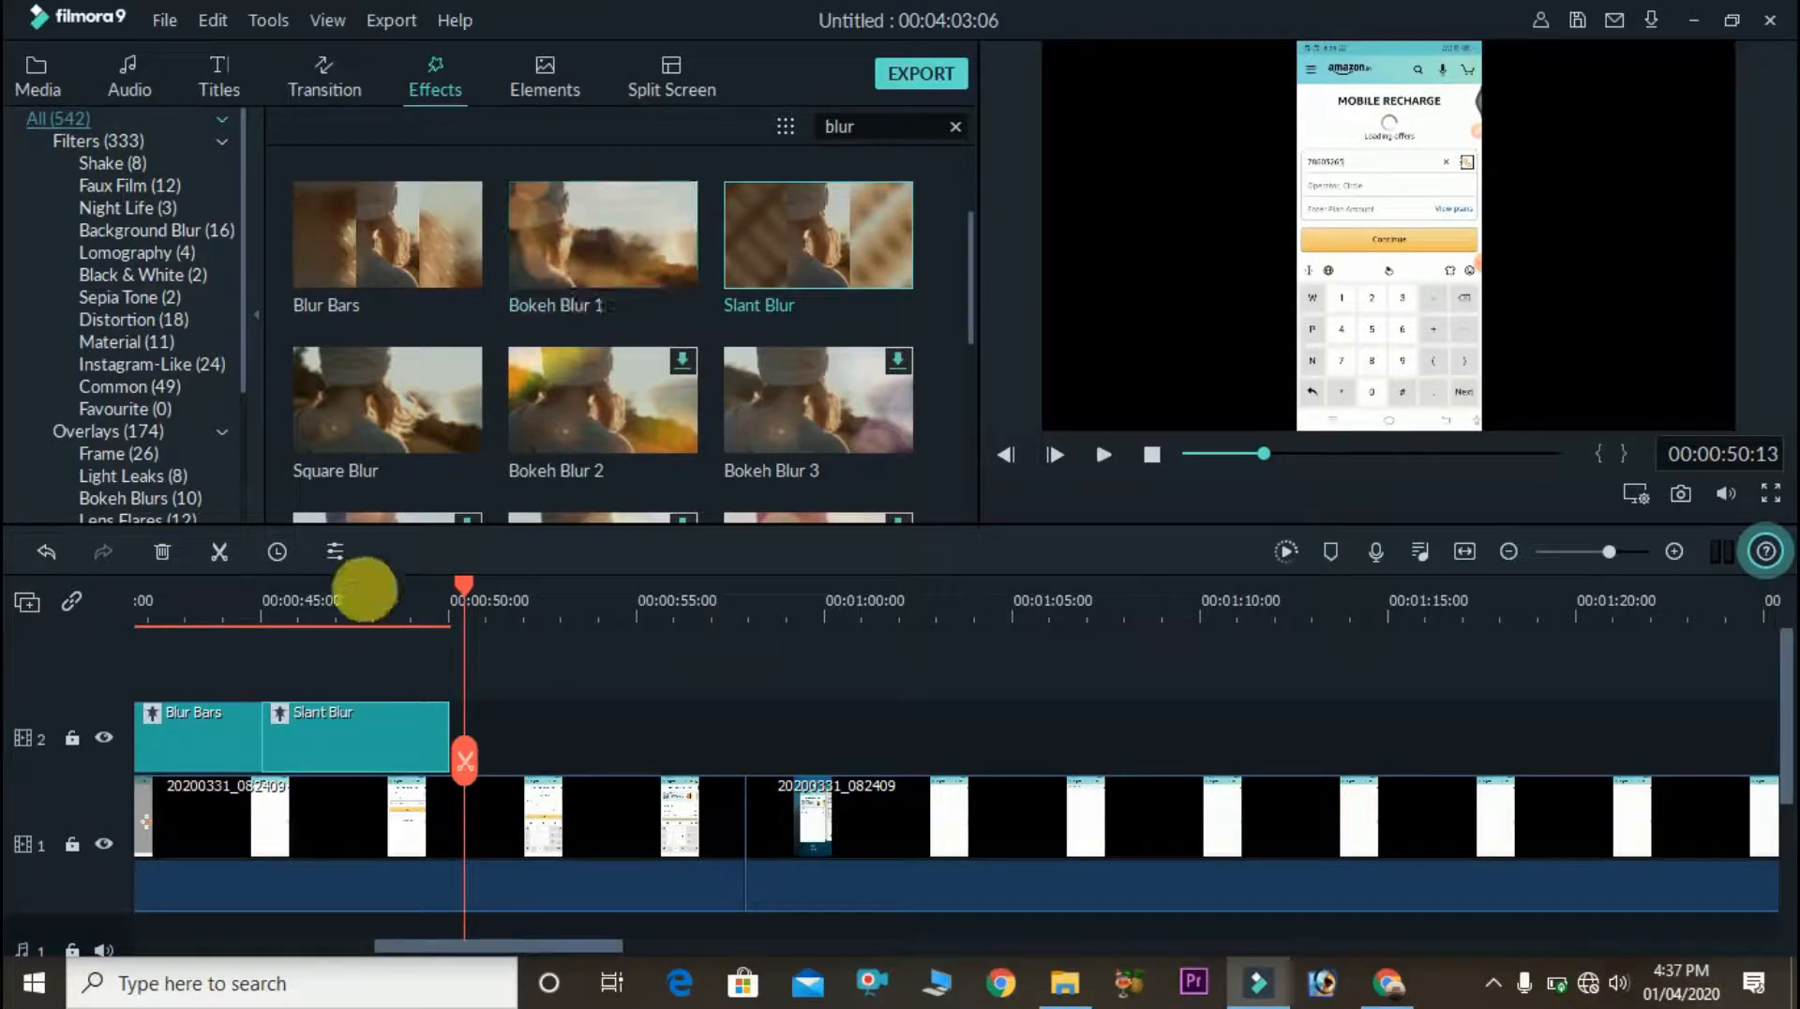
pyautogui.click(380, 615)
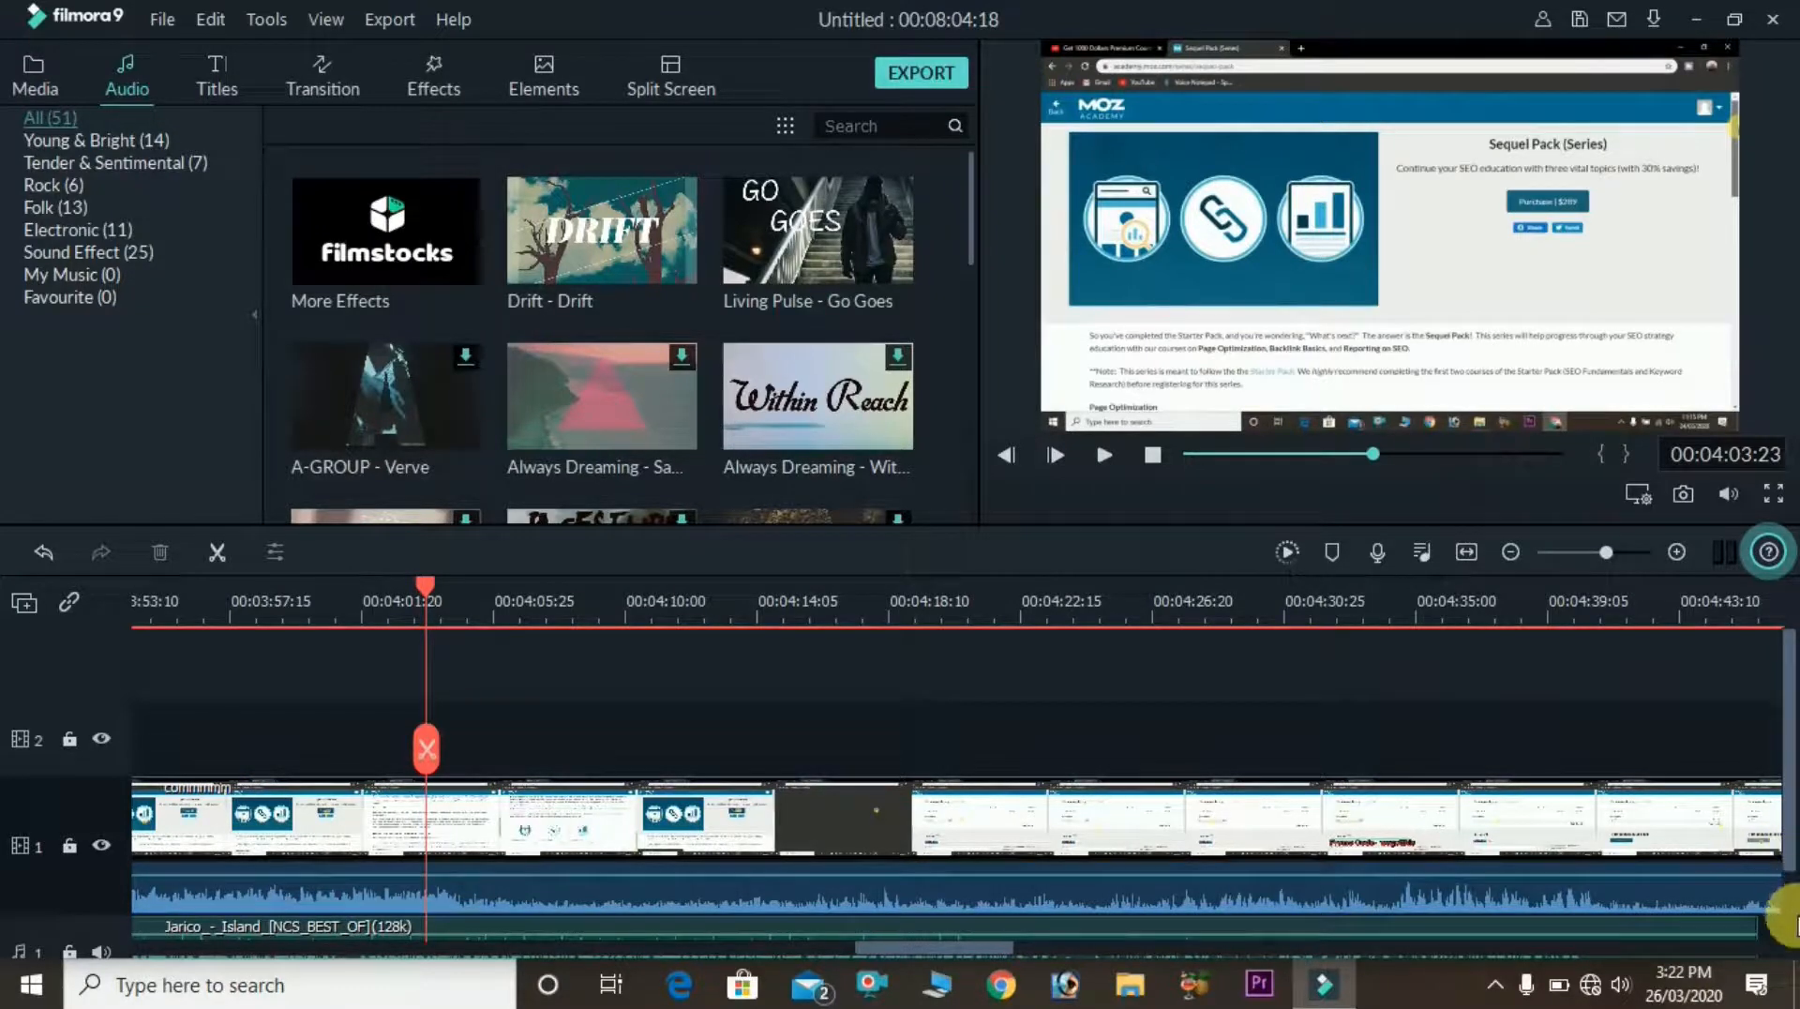
# Step: Export the project to the computer as an MP4 file named xyz
pyautogui.click(893, 66)
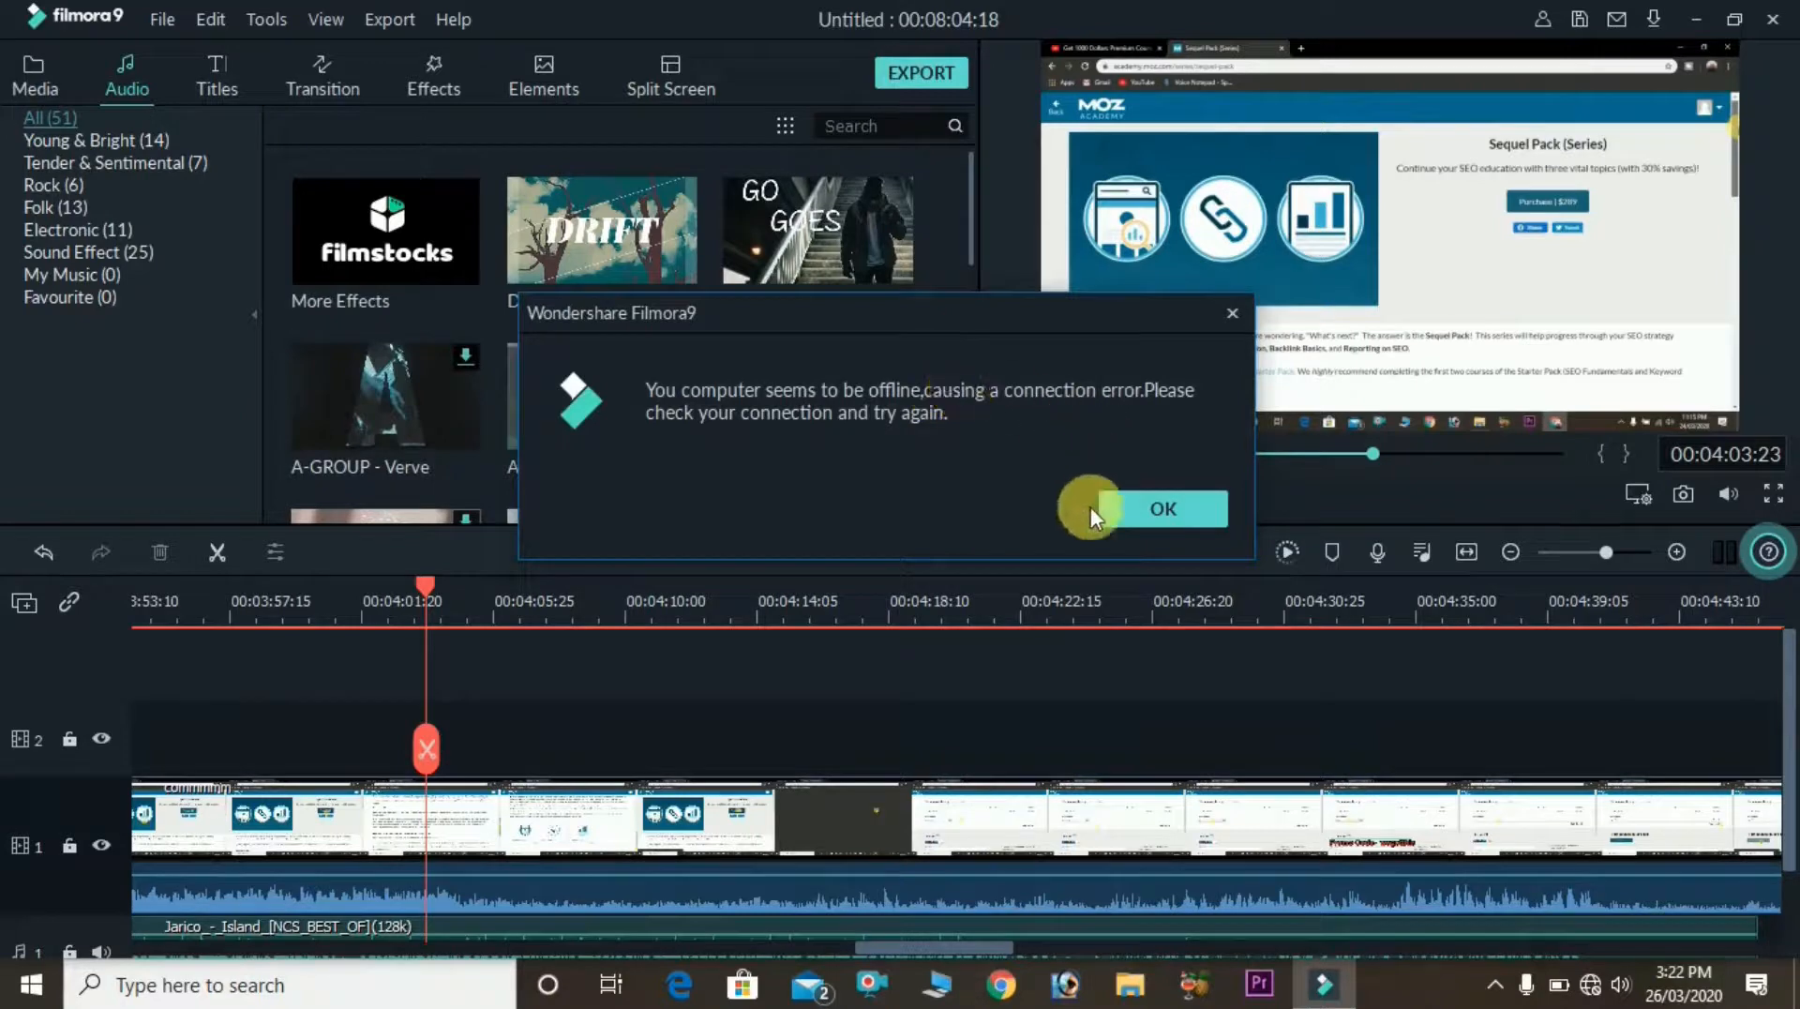
pyautogui.click(1122, 511)
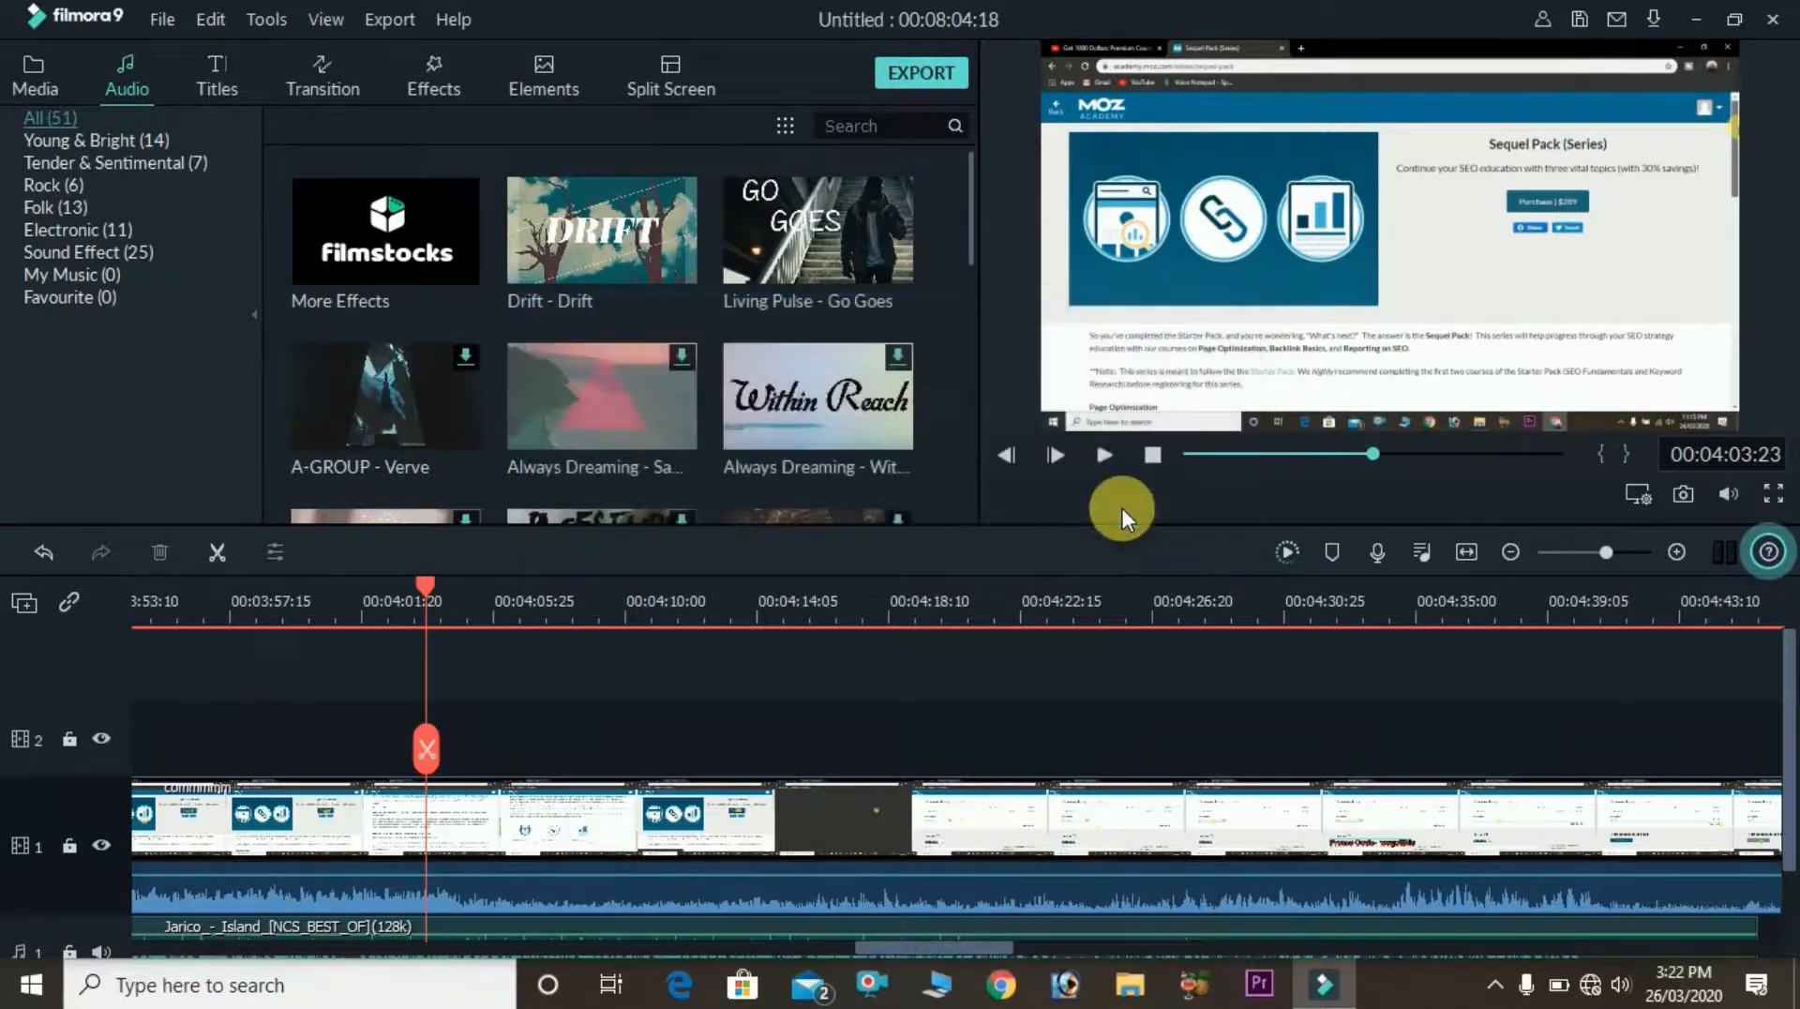
pyautogui.click(964, 82)
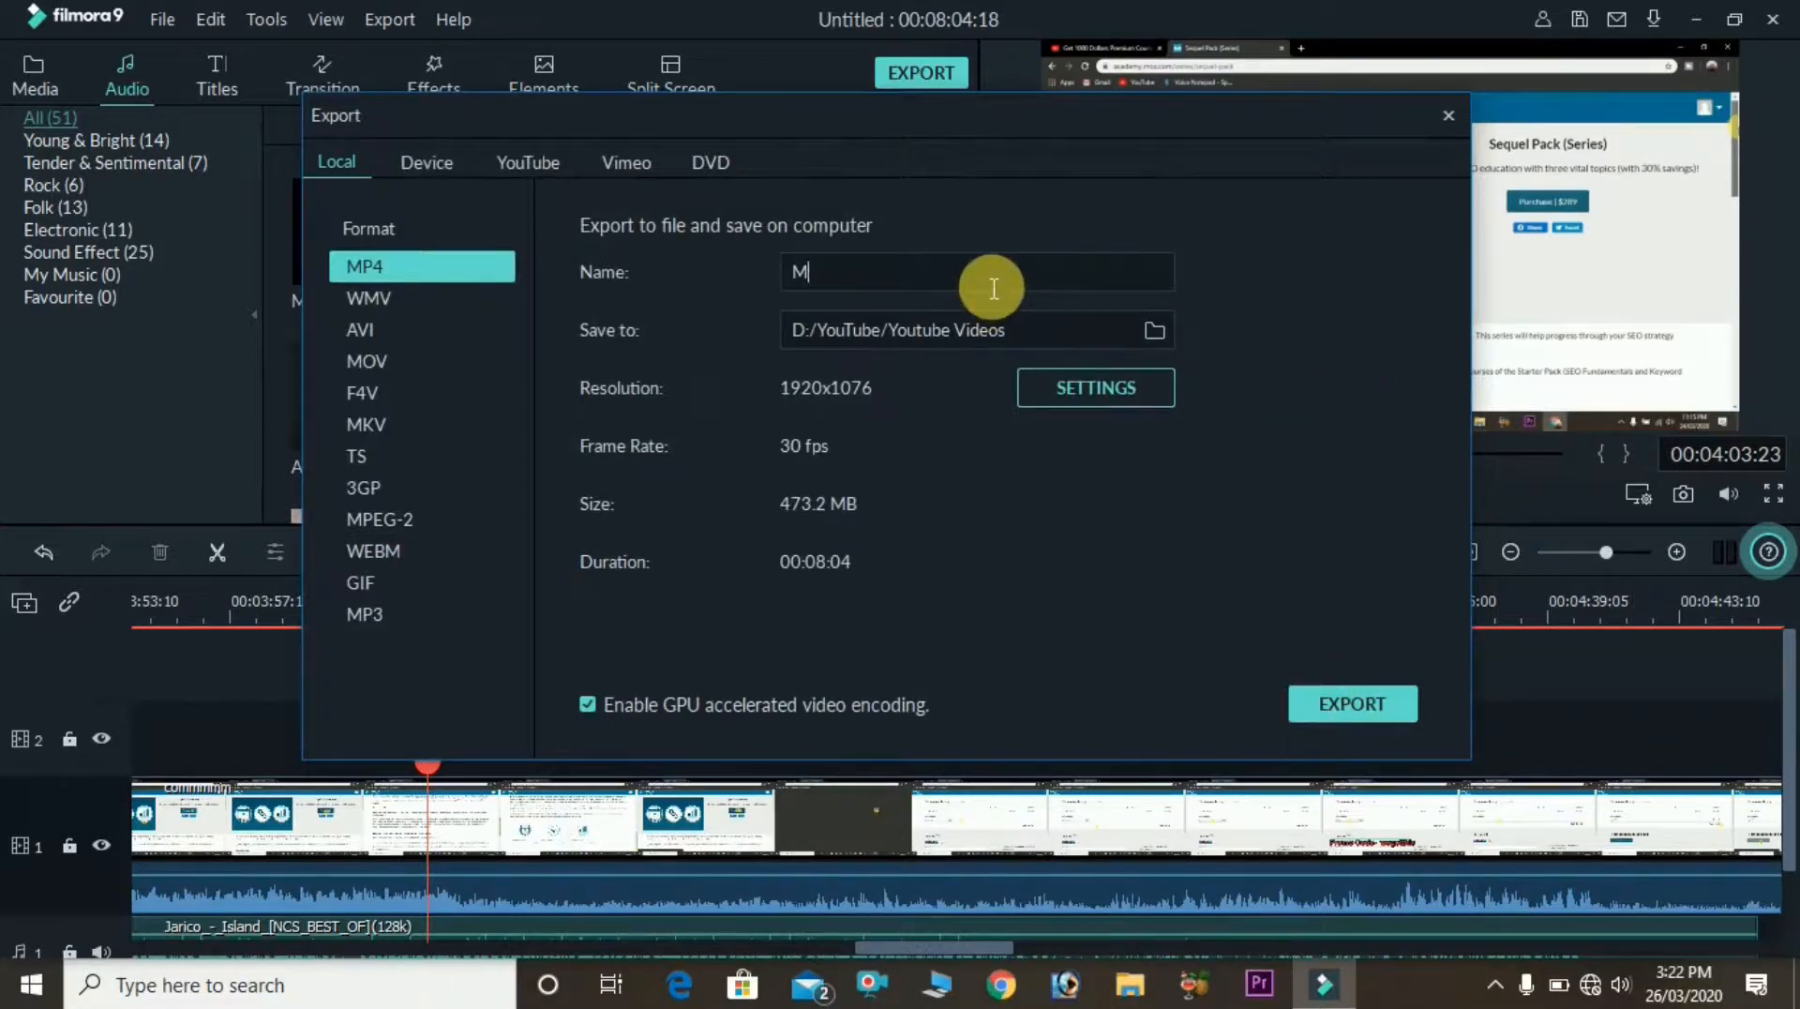
pyautogui.write('xyz')
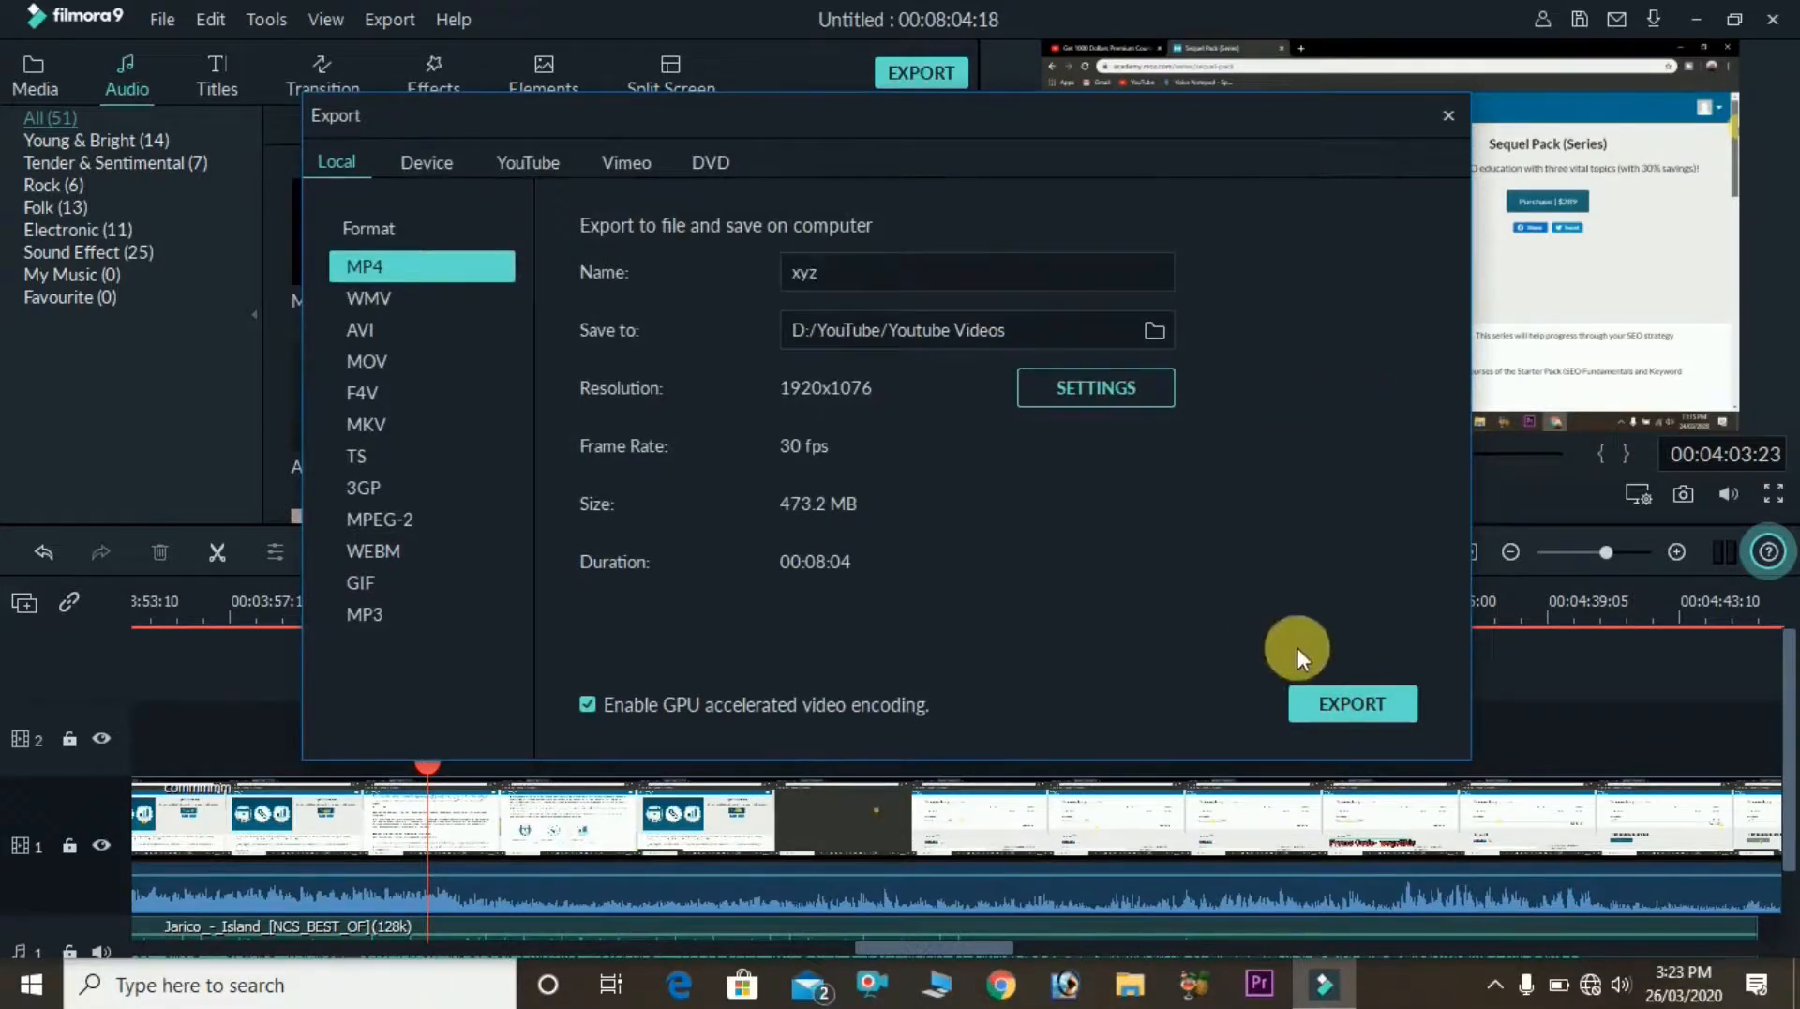
pyautogui.click(1338, 716)
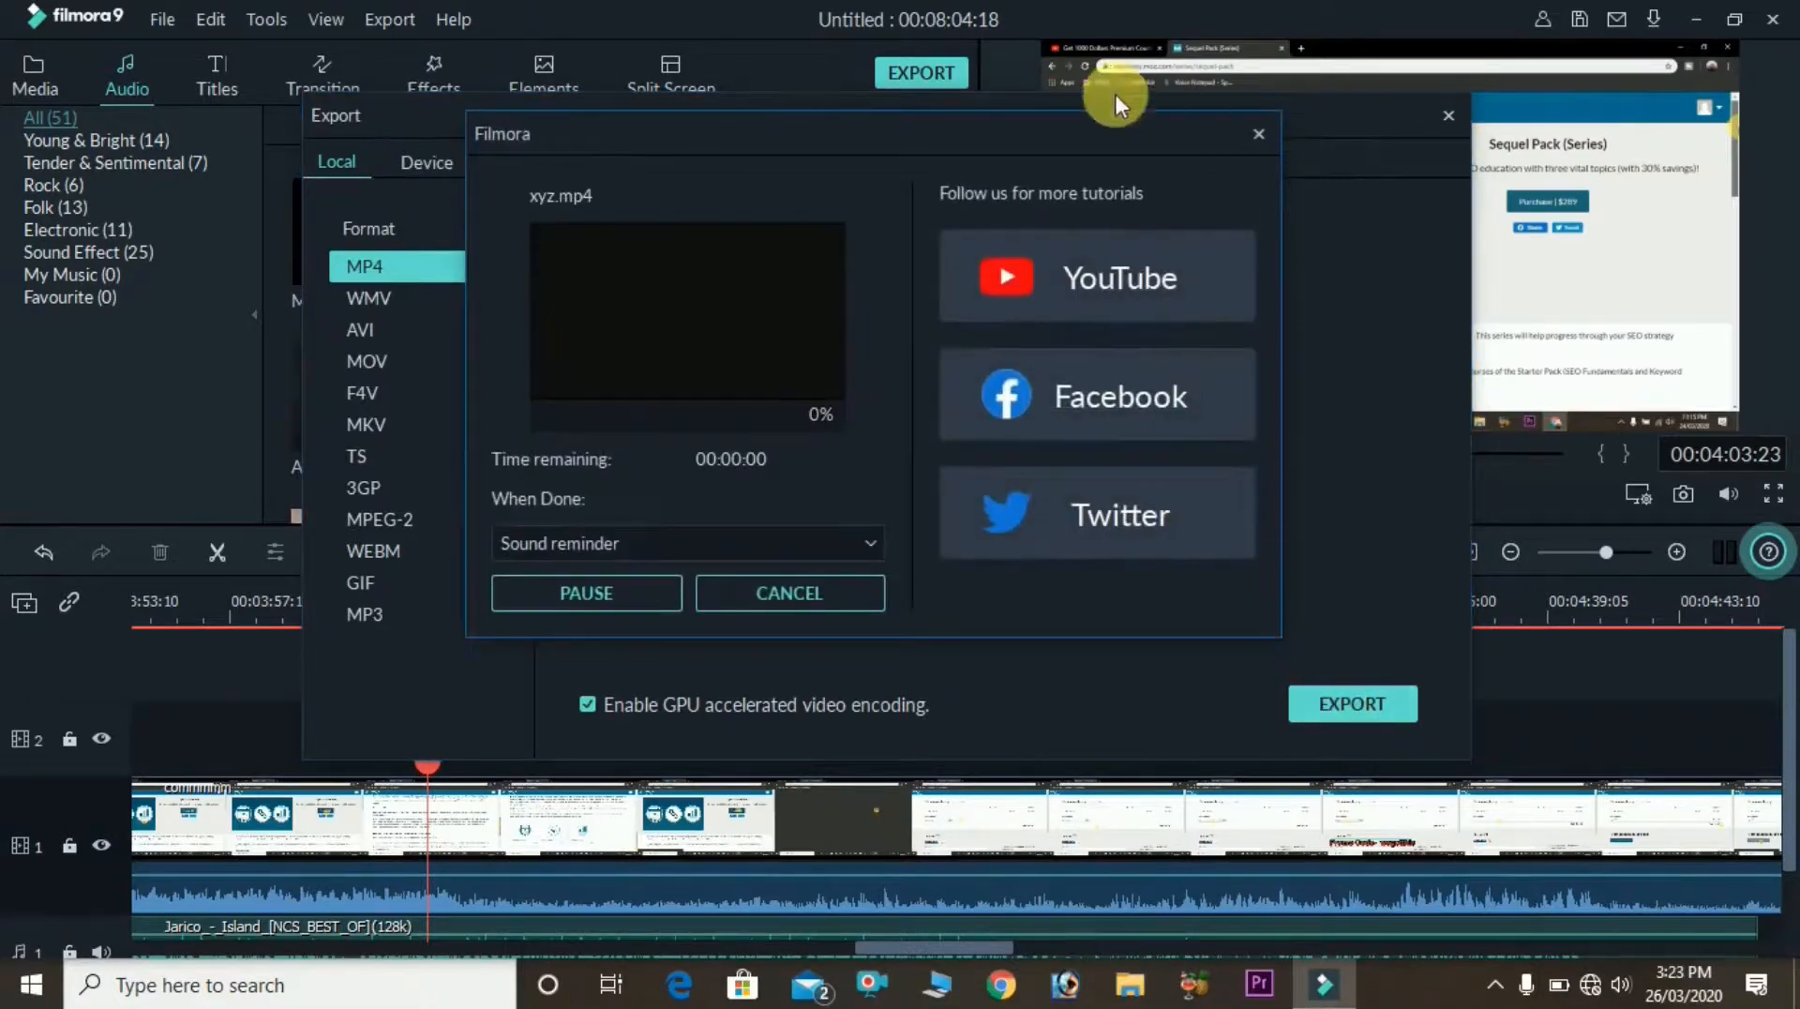